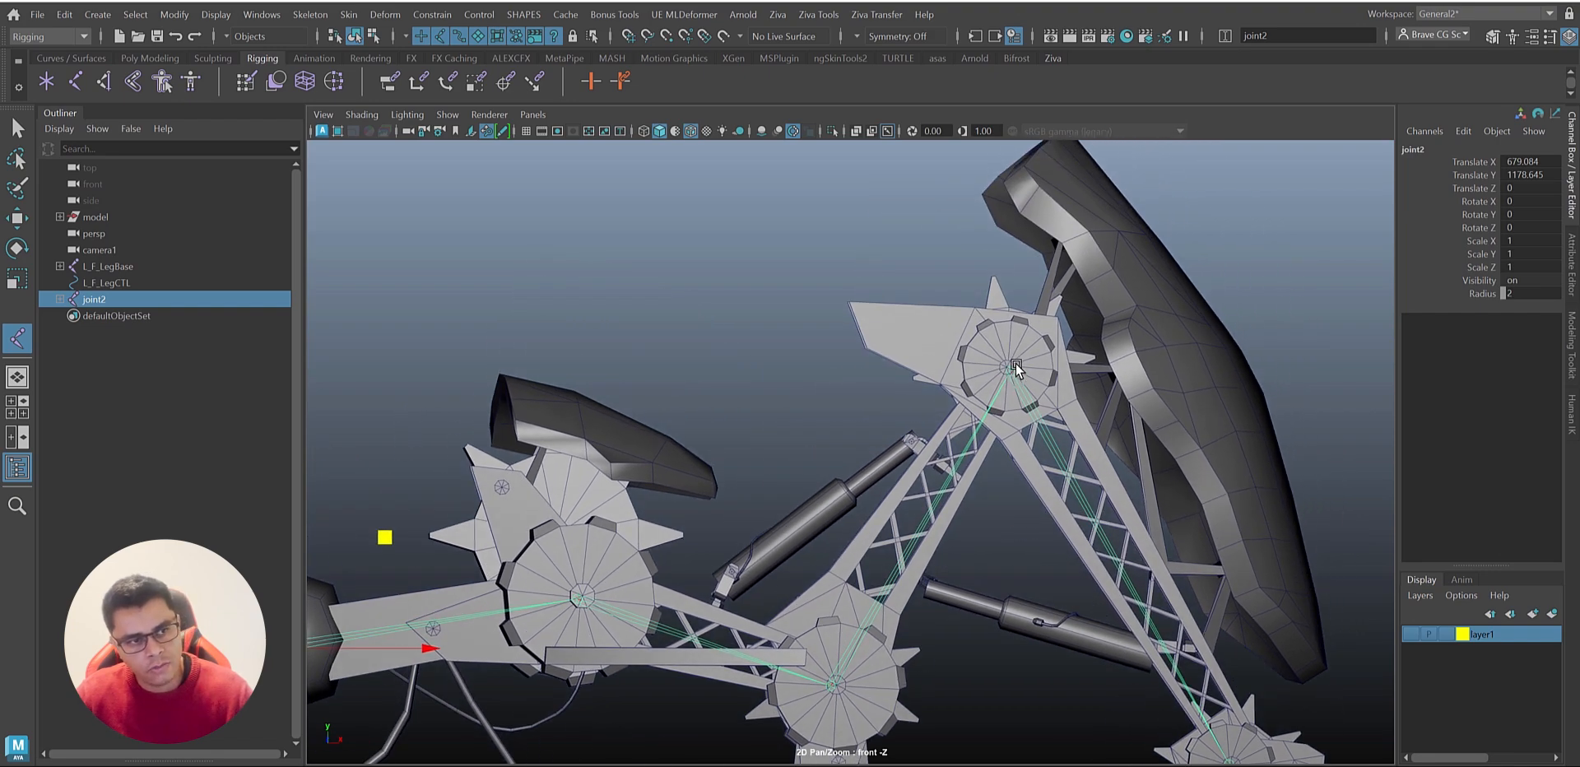
# Step: Delete the existing joint2 chain running through the mechanical leg
pyautogui.keyDown('alt'); pyautogui.moveTo(1080, 409); pyautogui.dragTo(1083, 454, button='right'); pyautogui.keyUp('alt')
pyautogui.keyDown('alt'); pyautogui.moveTo(1082, 454); pyautogui.dragTo(1003, 540, button='middle'); pyautogui.keyUp('alt')
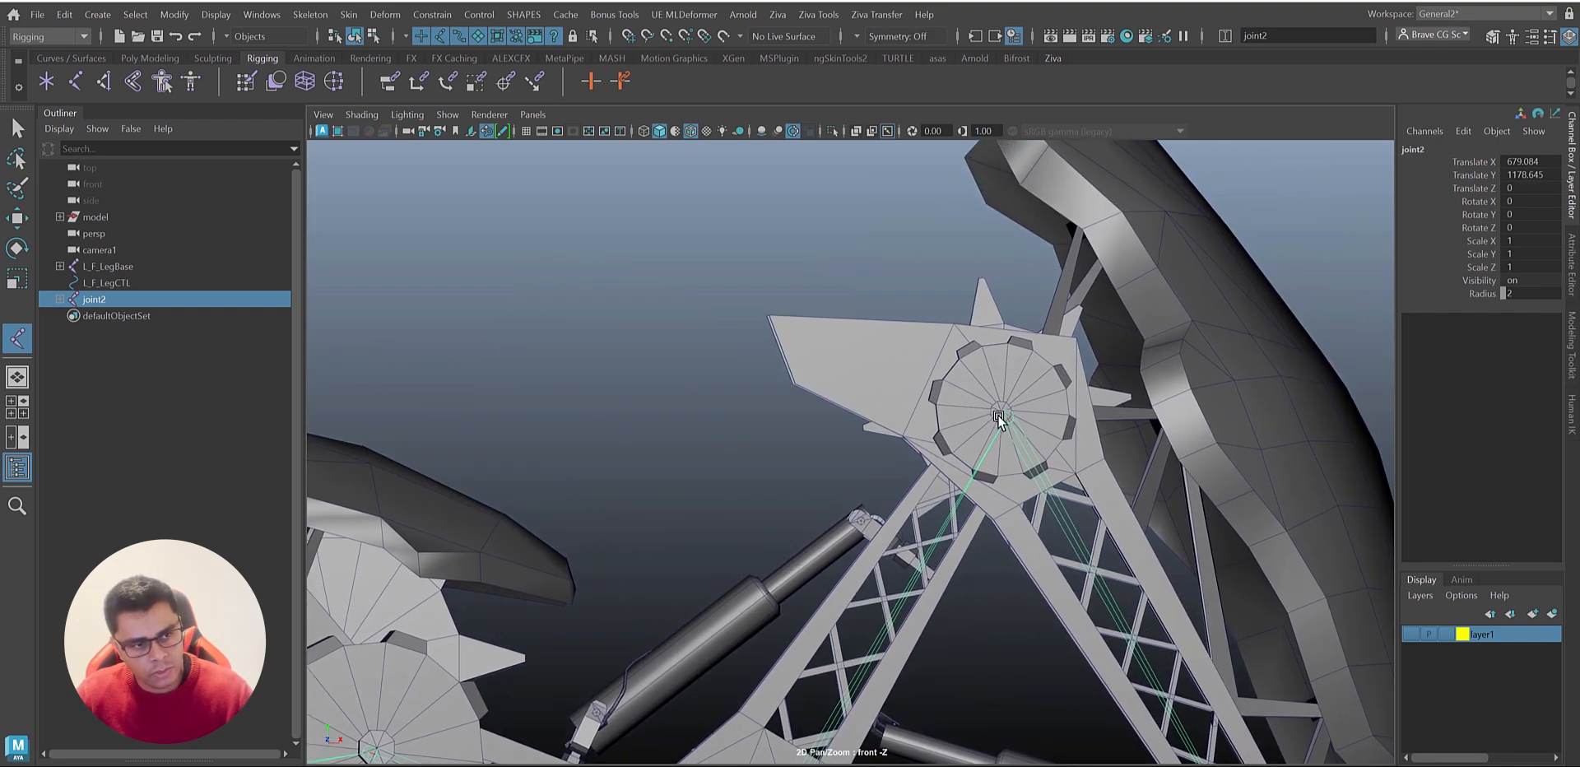
pyautogui.keyDown('alt'); pyautogui.moveTo(999, 417); pyautogui.dragTo(915, 403, button='right'); pyautogui.keyUp('alt')
pyautogui.keyDown('alt'); pyautogui.moveTo(804, 616); pyautogui.dragTo(1011, 400, button='middle'); pyautogui.keyUp('alt')
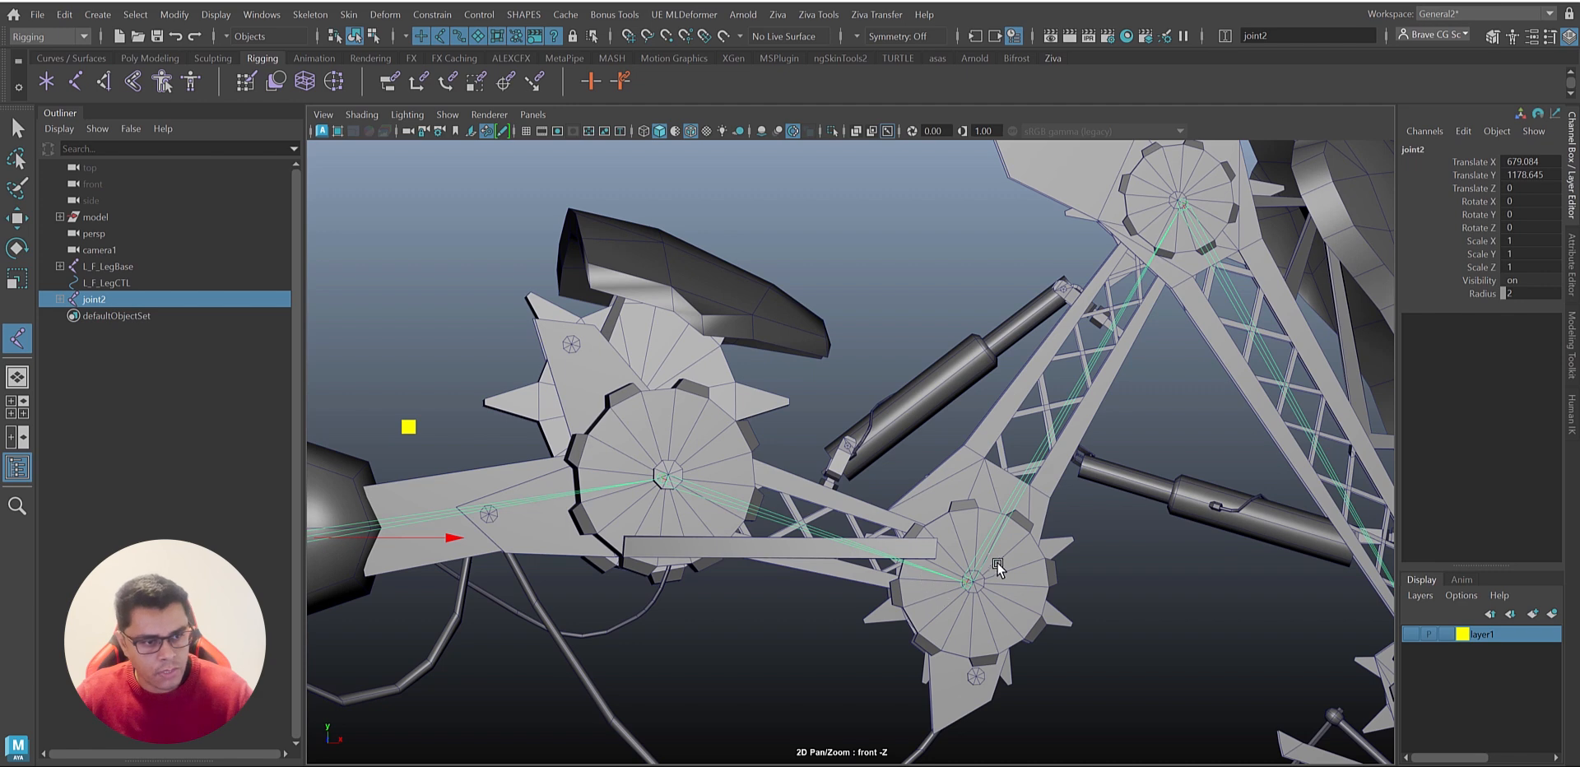
pyautogui.keyDown('alt'); pyautogui.moveTo(954, 562); pyautogui.dragTo(894, 462, button='right'); pyautogui.keyUp('alt')
pyautogui.keyDown('alt'); pyautogui.moveTo(895, 462); pyautogui.dragTo(902, 475, button='middle'); pyautogui.keyUp('alt')
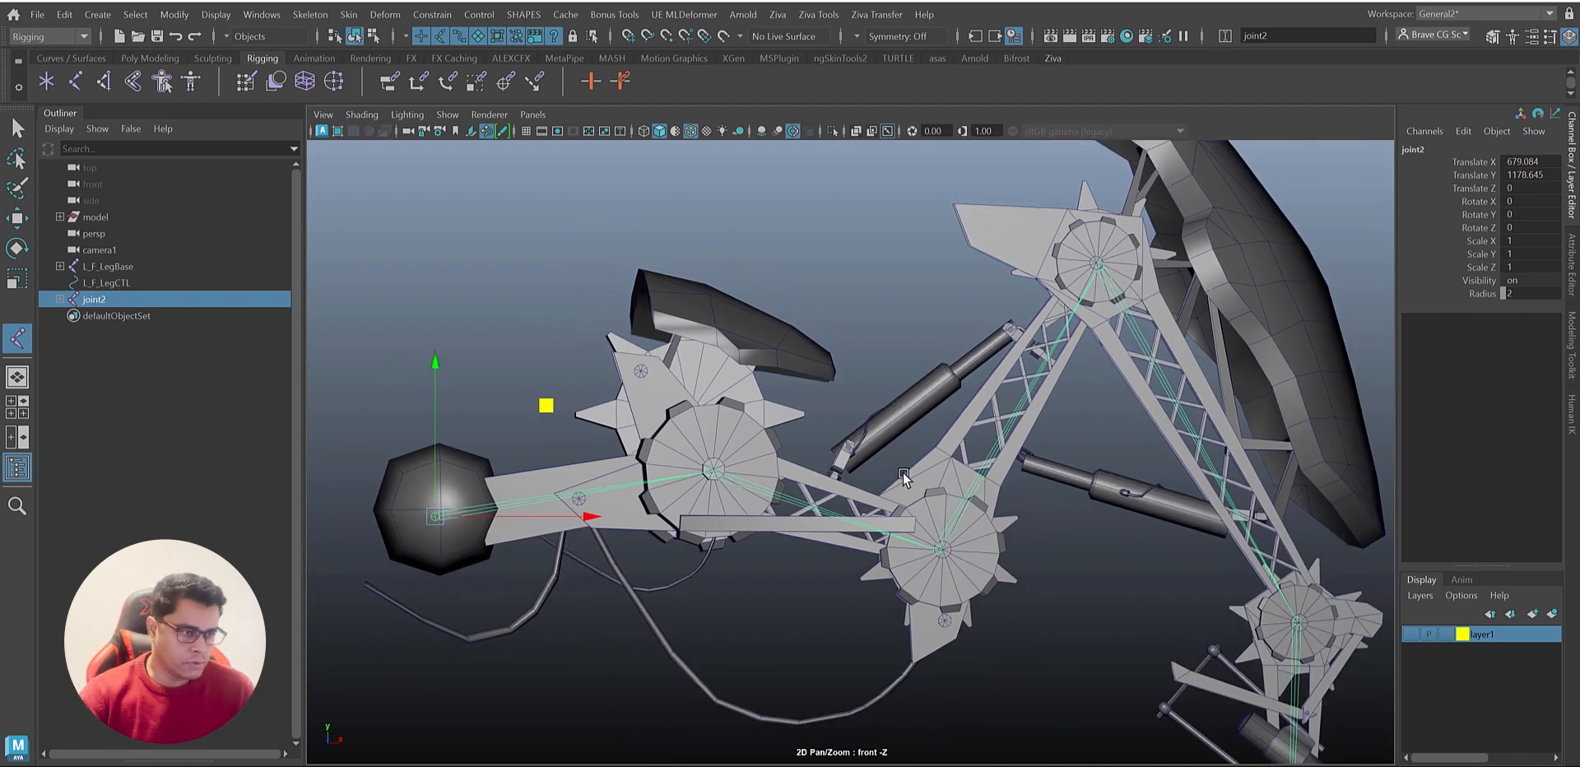
pyautogui.press('Delete')
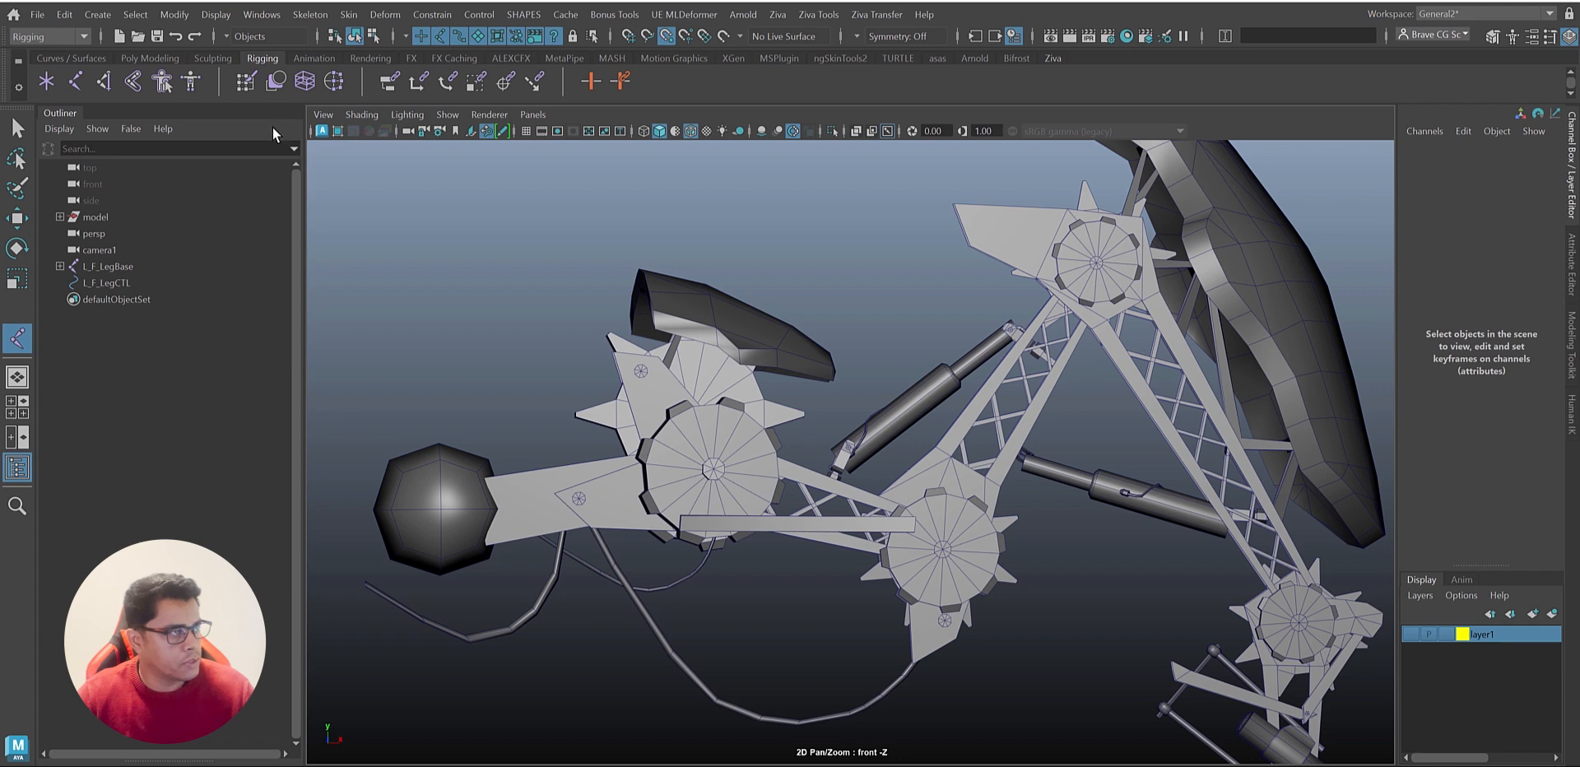
# Step: Start a joint chain at the base sphere and place joints at the centres of the two large gears and the upper apex gear
pyautogui.keyDown('alt'); pyautogui.moveTo(521, 452); pyautogui.dragTo(618, 372, button='middle'); pyautogui.keyUp('alt')
pyautogui.click(539, 426)
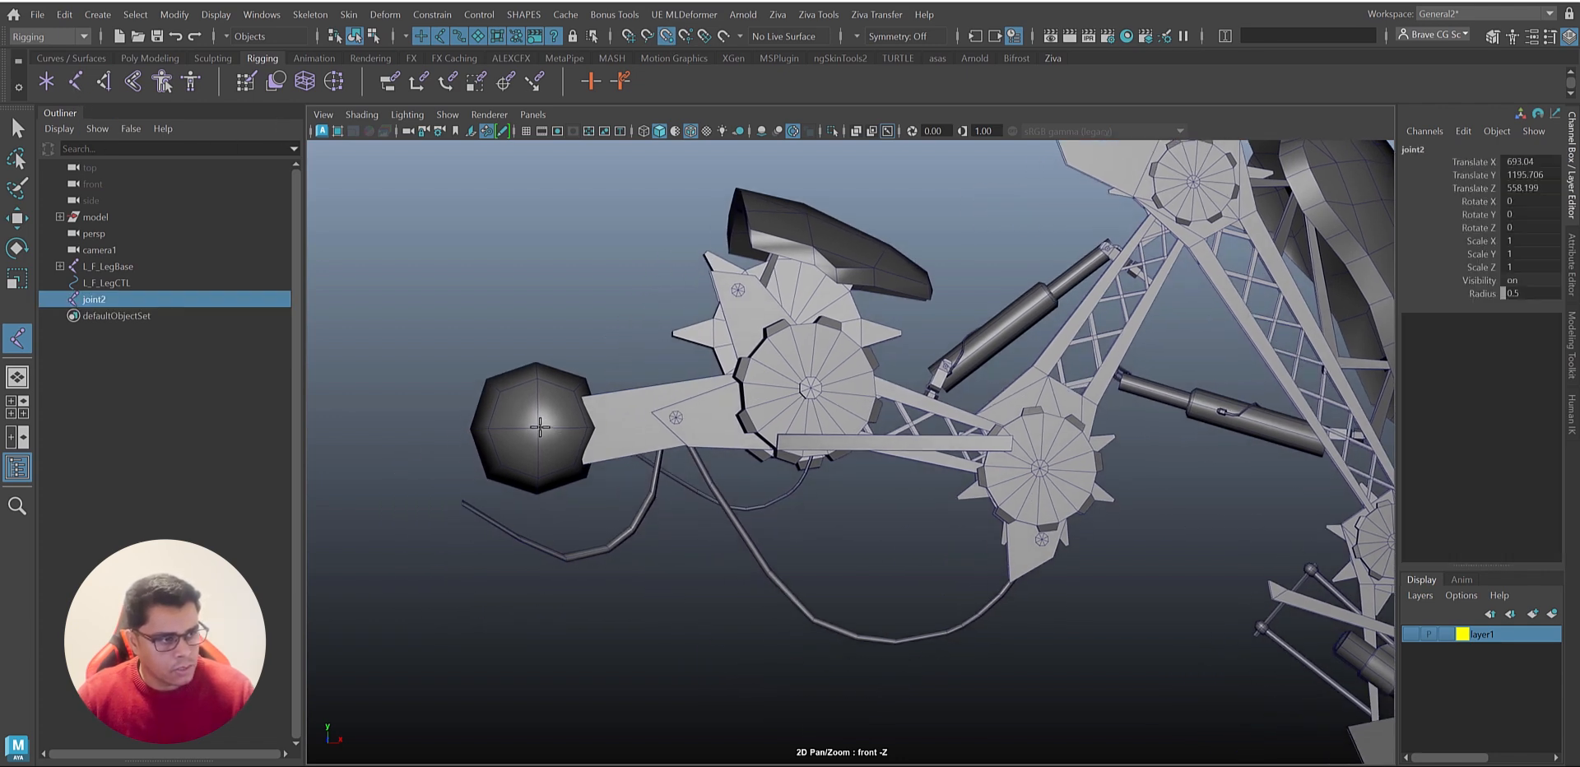
pyautogui.click(811, 388)
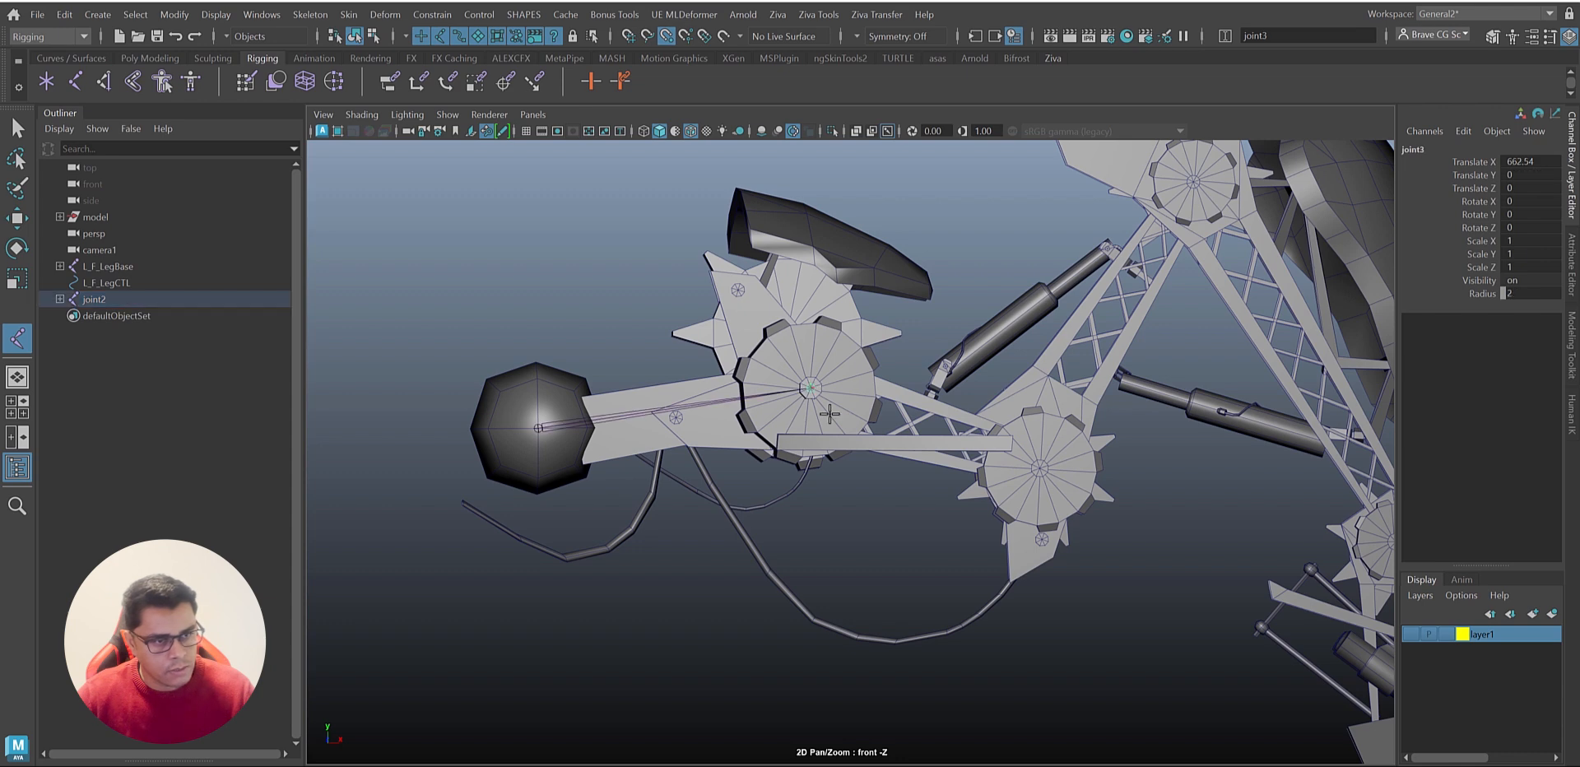
pyautogui.click(1040, 470)
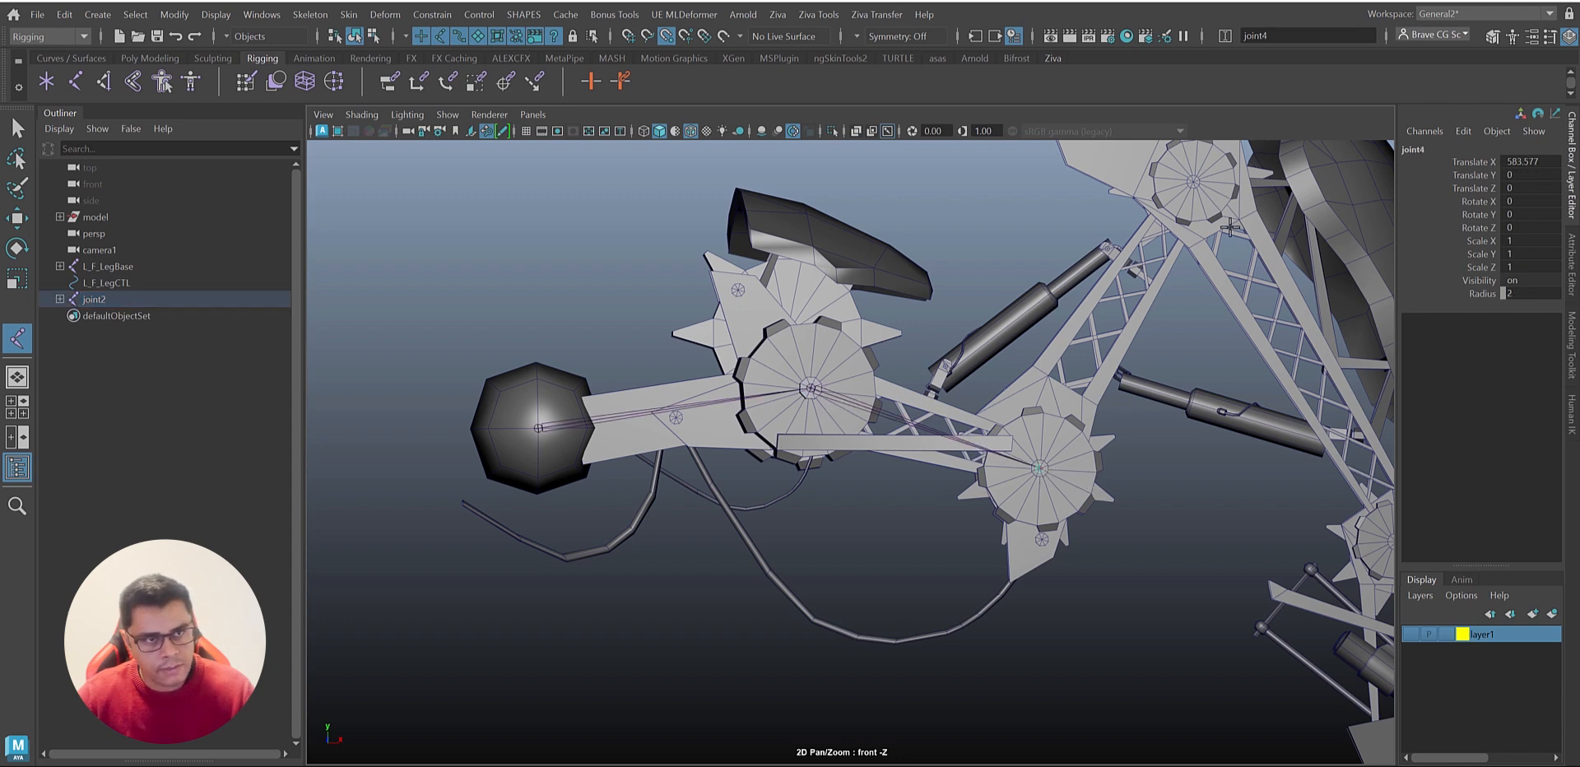
pyautogui.click(1194, 180)
# Step: Continue the joint chain with joints at the ankle gear and the foot tip, and finish the chain
pyautogui.keyDown('alt'); pyautogui.moveTo(1194, 180); pyautogui.dragTo(824, 427, button='middle'); pyautogui.keyUp('alt')
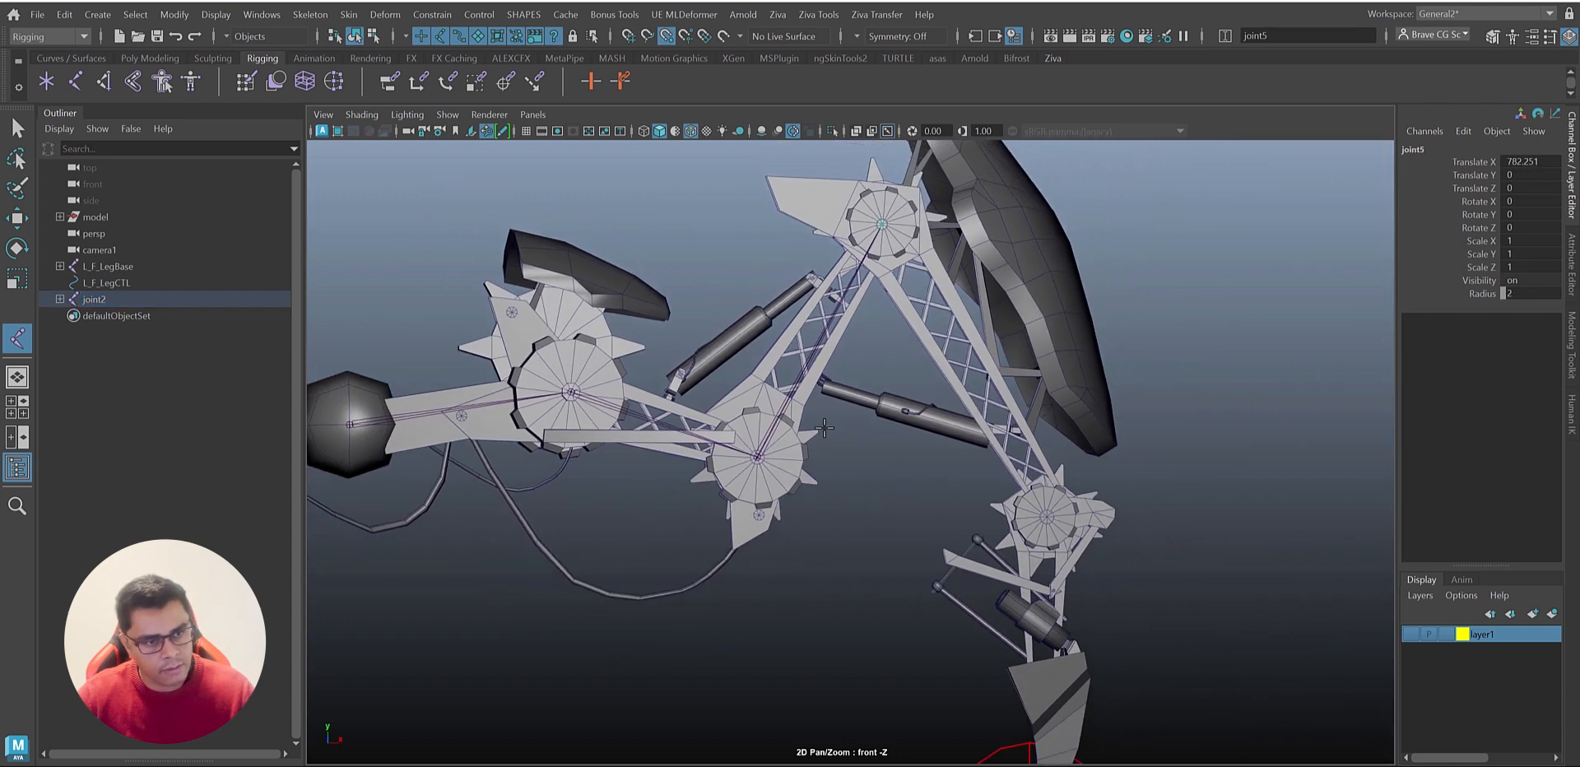
pyautogui.click(1048, 518)
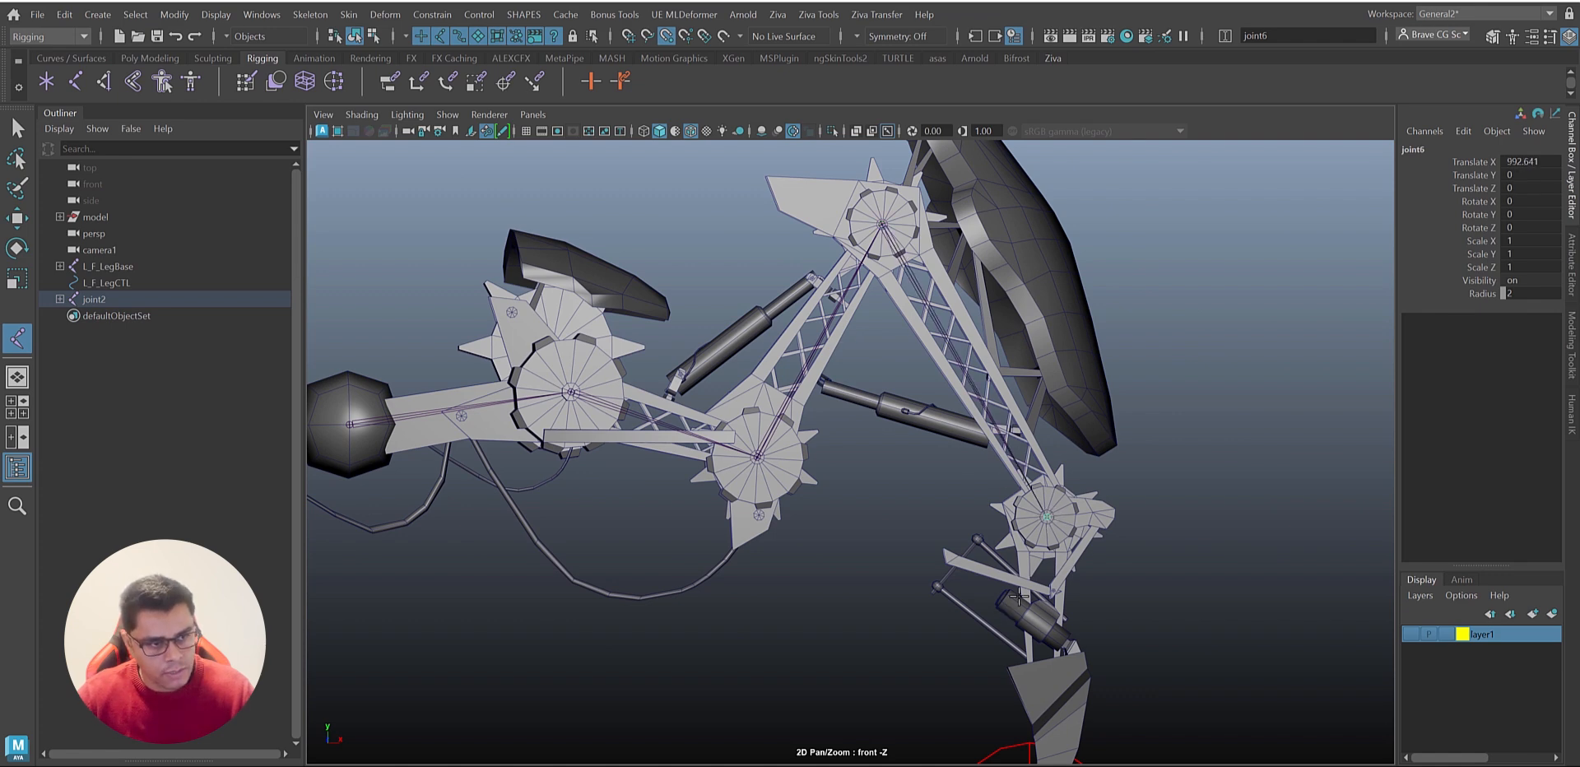
pyautogui.keyDown('alt'); pyautogui.moveTo(1018, 595); pyautogui.dragTo(1062, 362, button='middle'); pyautogui.keyUp('alt')
pyautogui.keyDown('alt'); pyautogui.moveTo(1074, 585); pyautogui.dragTo(1172, 674, button='right'); pyautogui.keyUp('alt')
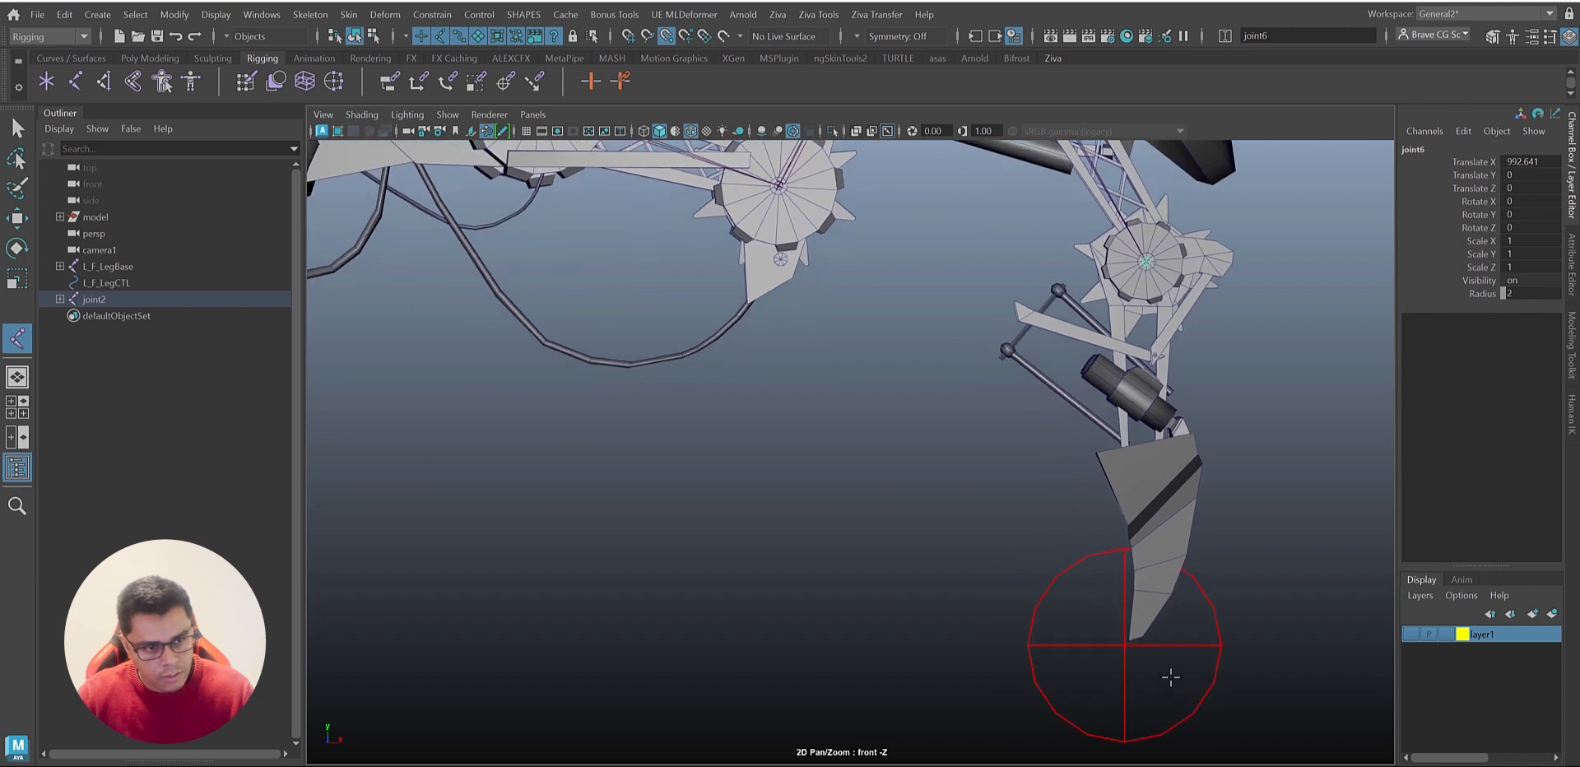
pyautogui.keyDown('alt'); pyautogui.moveTo(1171, 674); pyautogui.dragTo(1090, 654, button='middle'); pyautogui.keyUp('alt')
pyautogui.click(1047, 616)
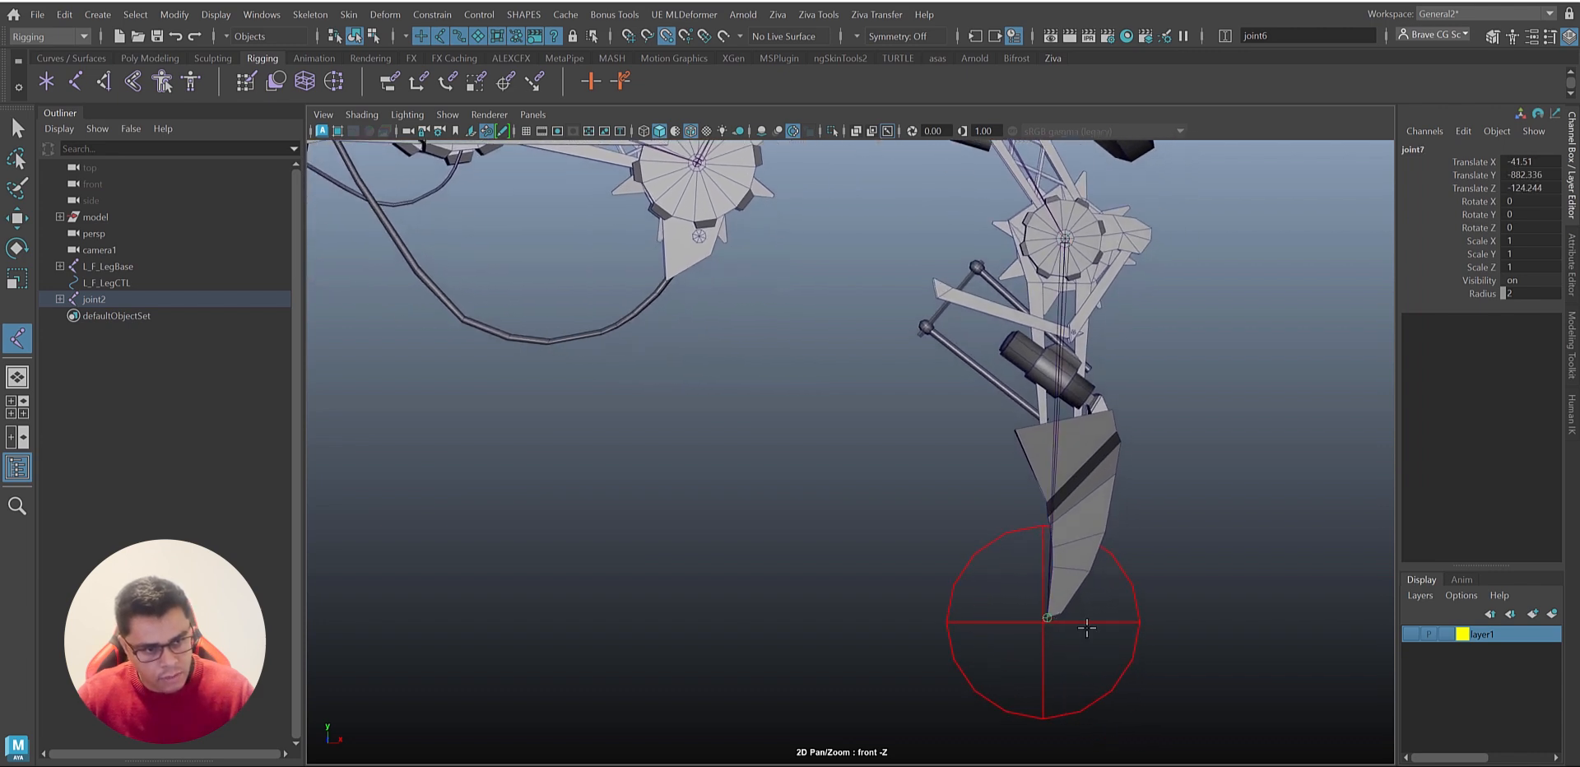
pyautogui.press('Return')
pyautogui.press('w')
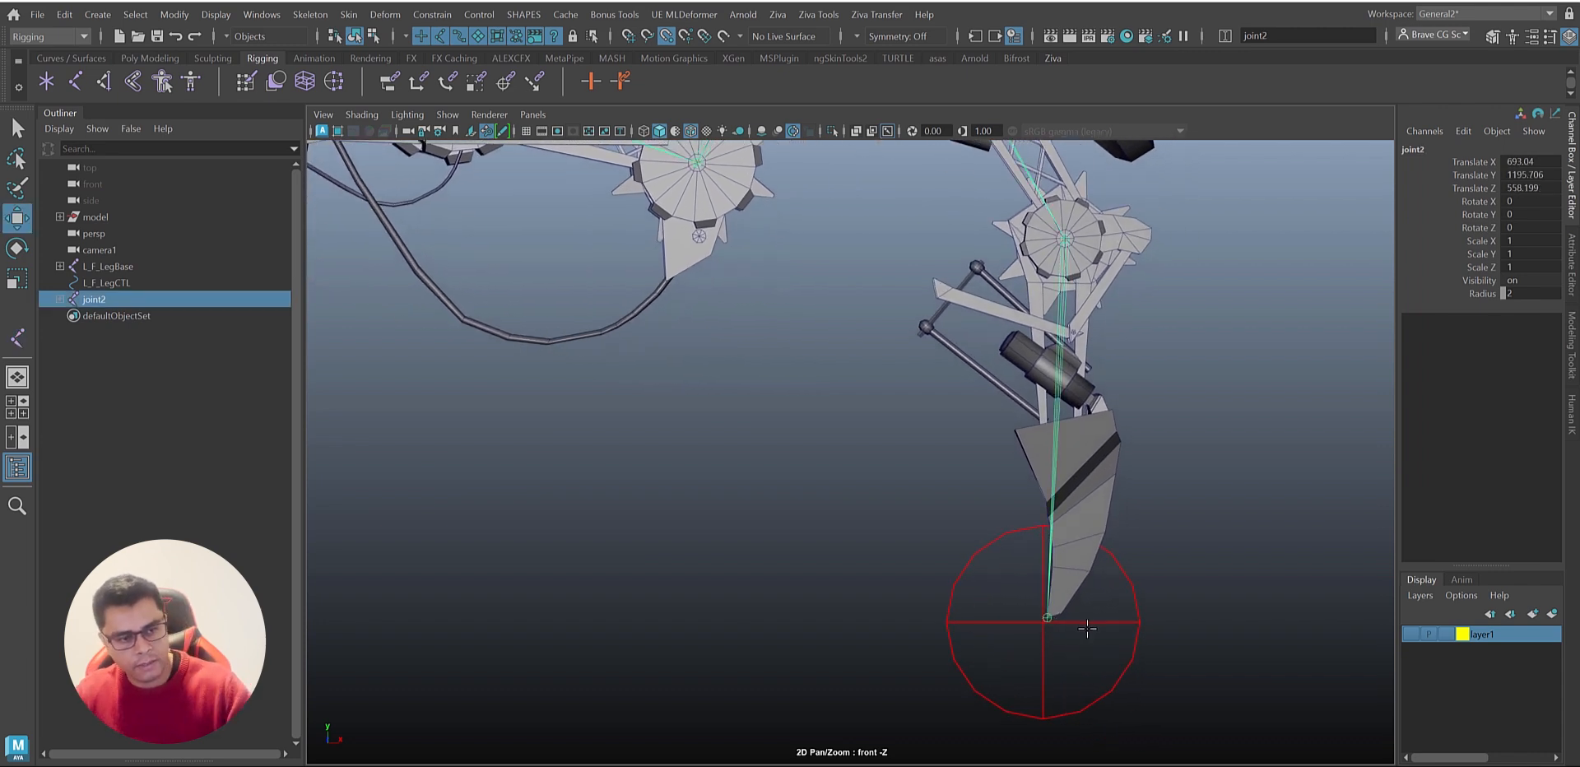
# Step: Examine the finished joint chain along the leg, including in the perspective view, to see how it lines up with the model
pyautogui.keyDown('alt'); pyautogui.moveTo(995, 376); pyautogui.dragTo(1037, 479, button='middle'); pyautogui.keyUp('alt')
pyautogui.keyDown('alt'); pyautogui.moveTo(1058, 497); pyautogui.dragTo(930, 350, button='right'); pyautogui.keyUp('alt')
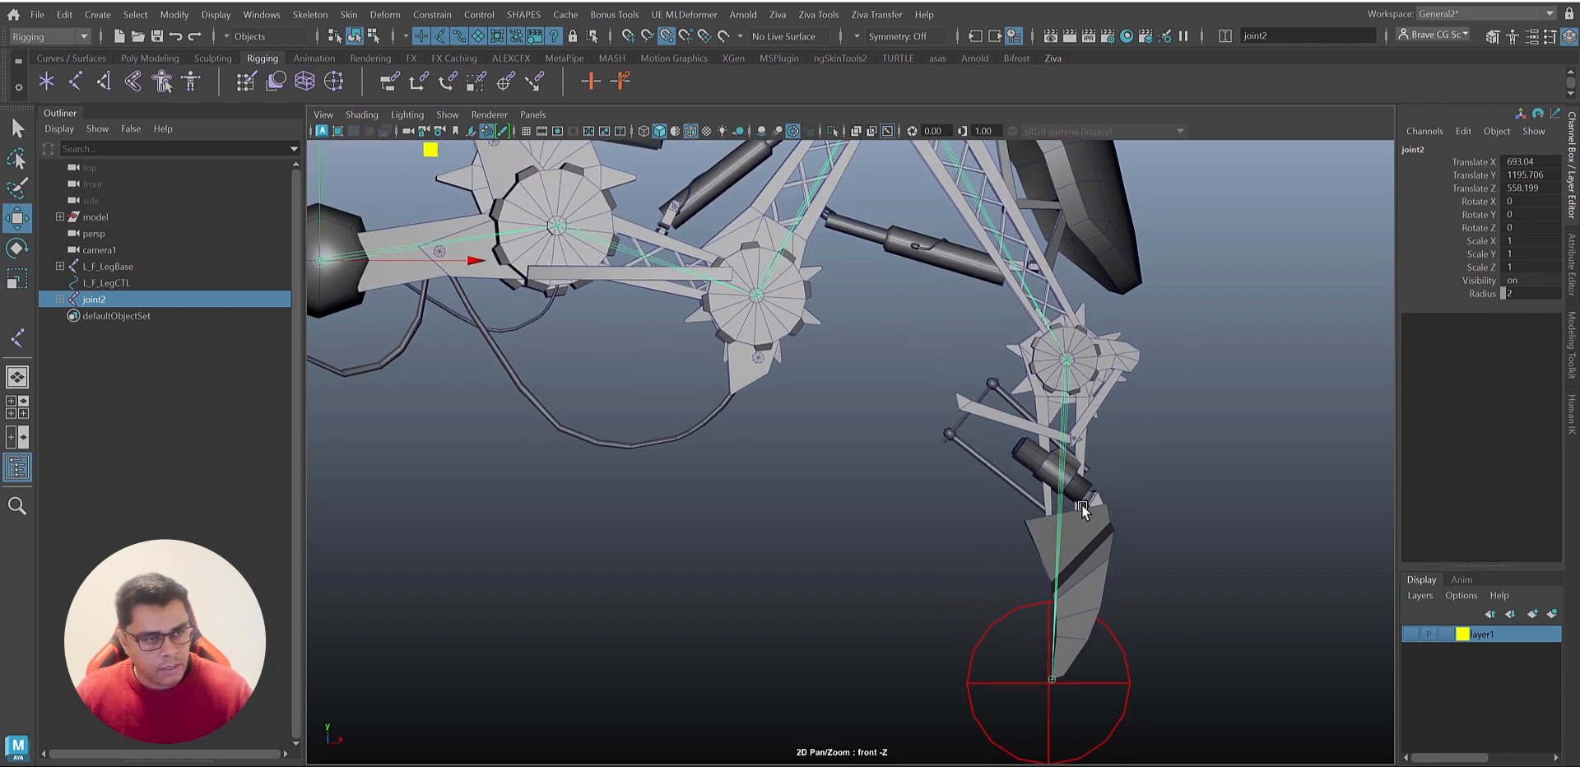
pyautogui.keyDown('alt'); pyautogui.moveTo(993, 406); pyautogui.dragTo(947, 518, button='middle'); pyautogui.keyUp('alt')
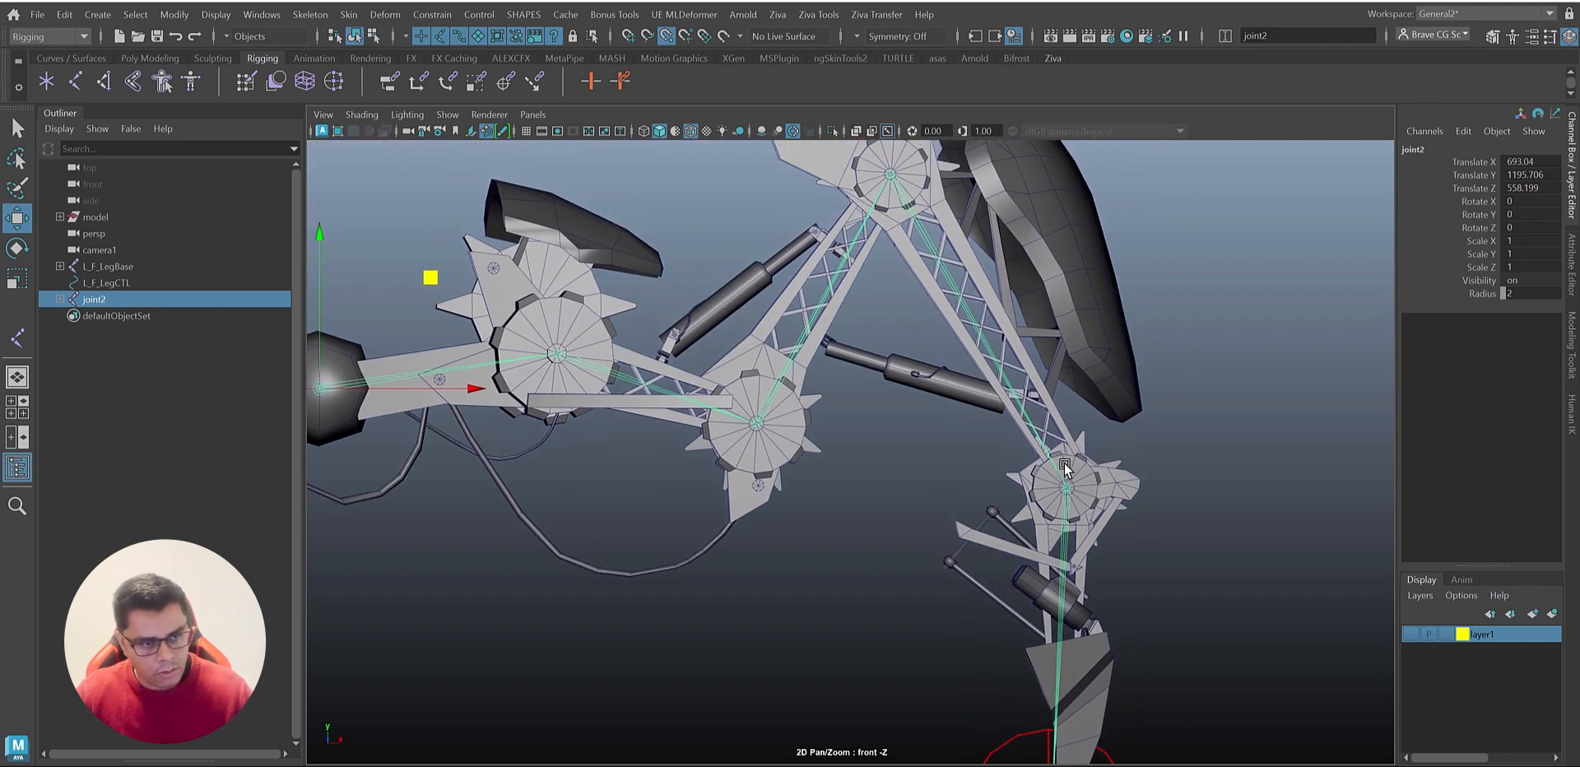
pyautogui.keyDown('alt'); pyautogui.moveTo(1064, 467); pyautogui.dragTo(858, 456, button='right'); pyautogui.keyUp('alt')
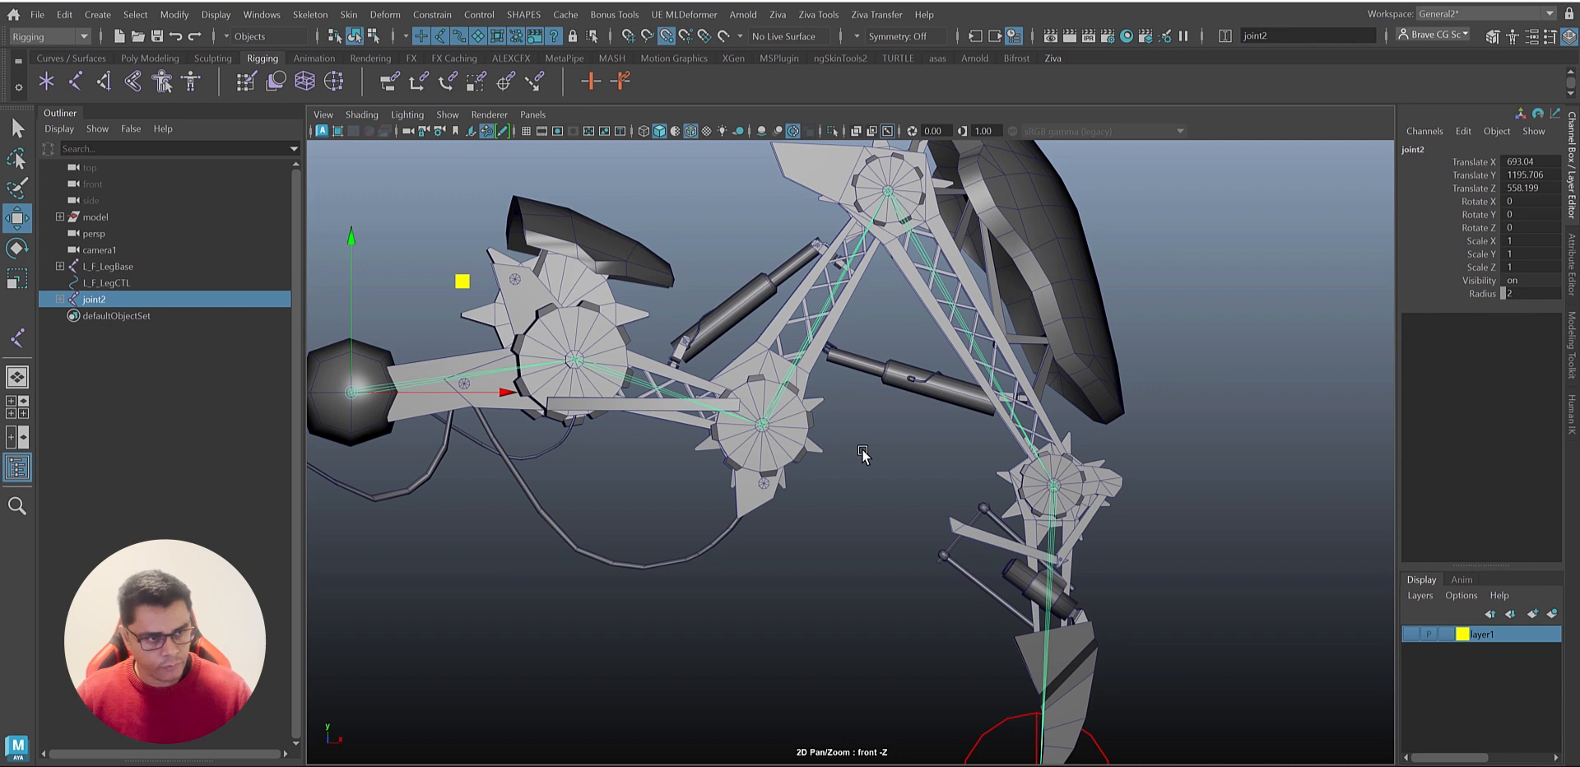
pyautogui.press('space')
pyautogui.moveTo(862, 452); pyautogui.dragTo(863, 416)
pyautogui.keyDown('alt'); pyautogui.moveTo(894, 484); pyautogui.dragTo(889, 483, button='right'); pyautogui.keyUp('alt')
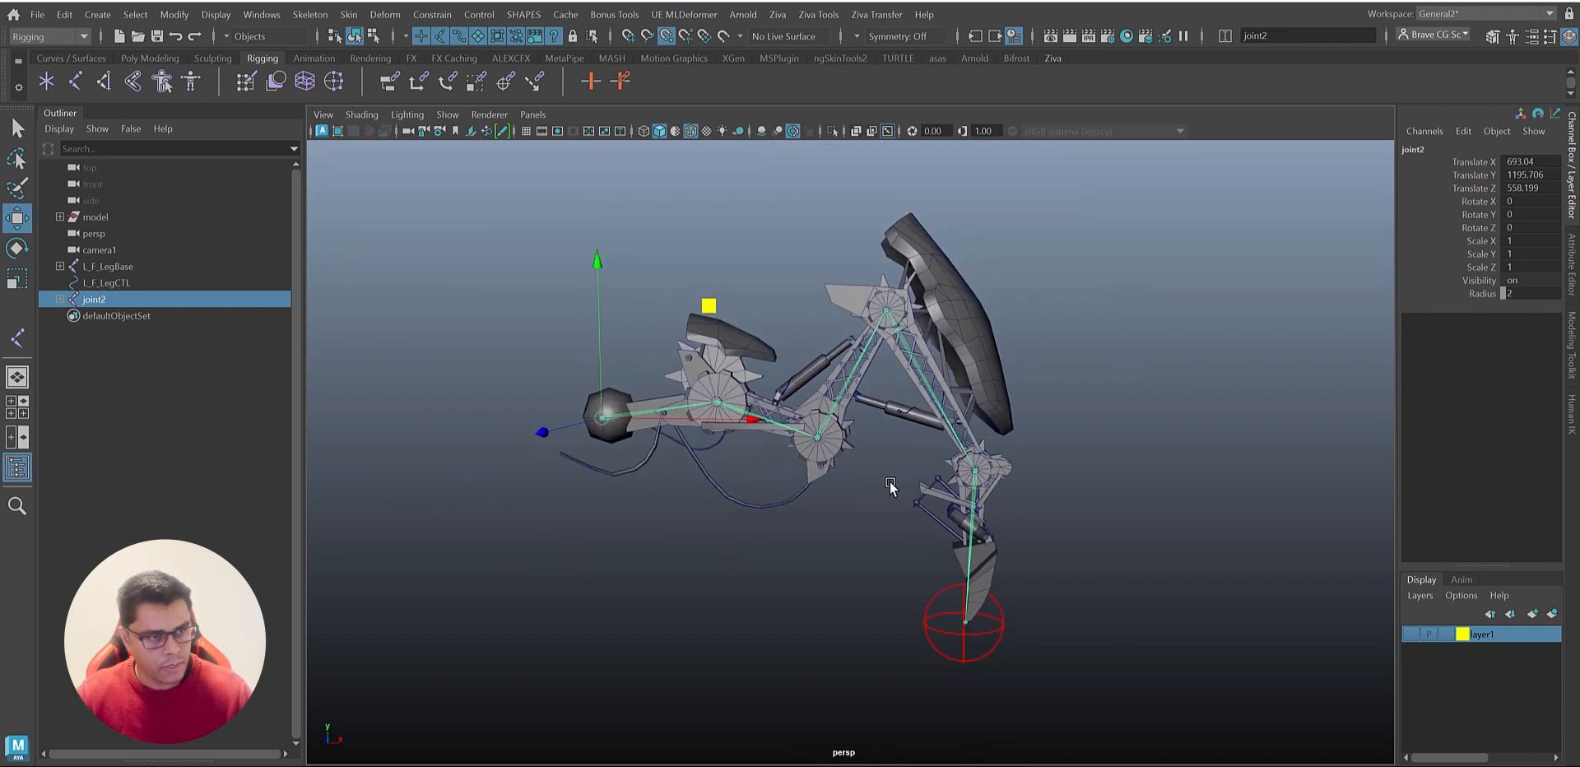
pyautogui.keyDown('alt'); pyautogui.moveTo(890, 486); pyautogui.dragTo(831, 433); pyautogui.keyUp('alt')
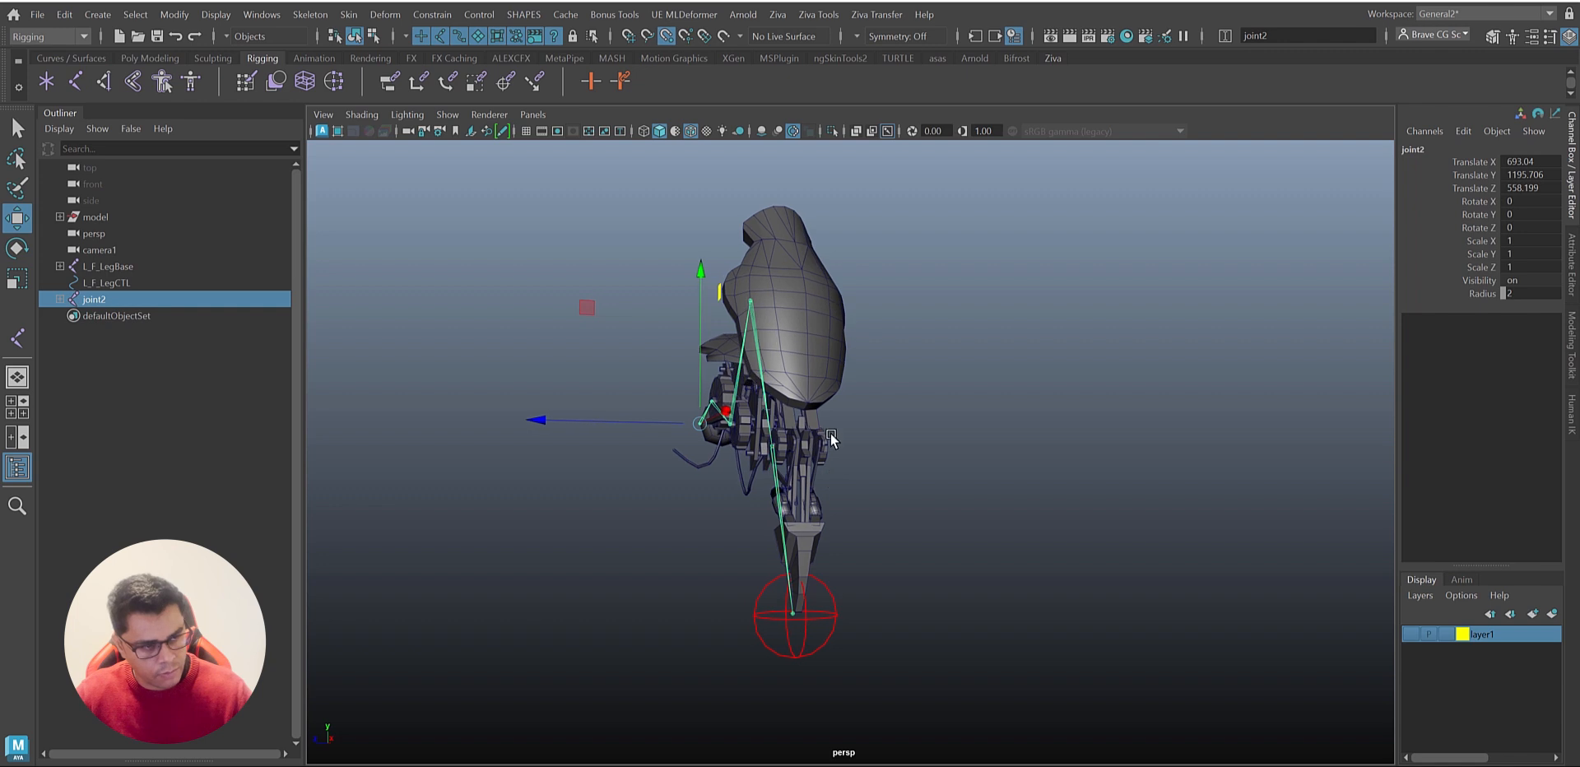
# Step: In the top view, move the root joint along Z to the centre of the base sphere, at Translate Z about 402.7
pyautogui.press('space')
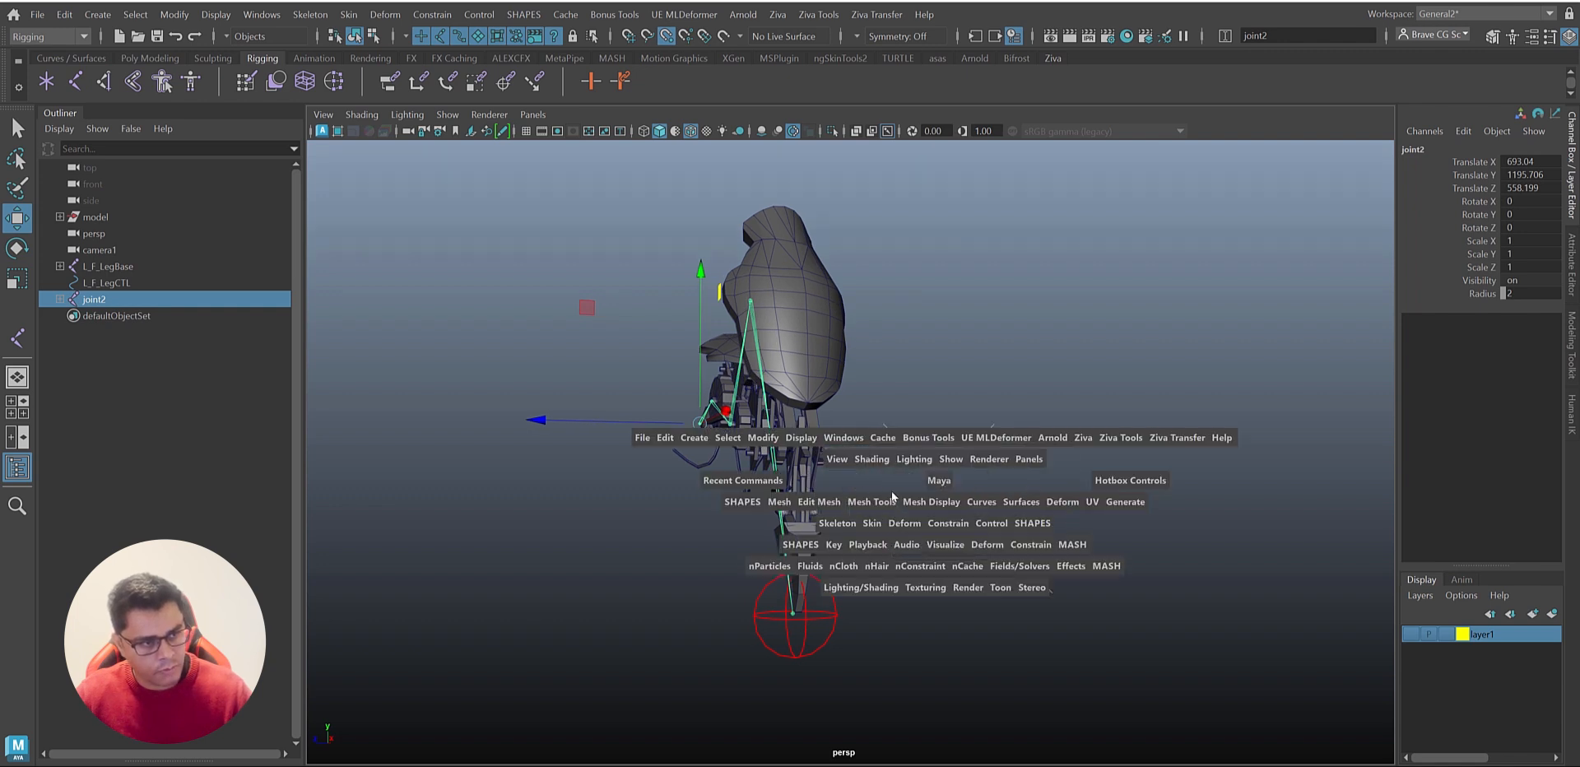
pyautogui.moveTo(939, 480); pyautogui.dragTo(940, 518)
pyautogui.scroll(-1, 836, 441)
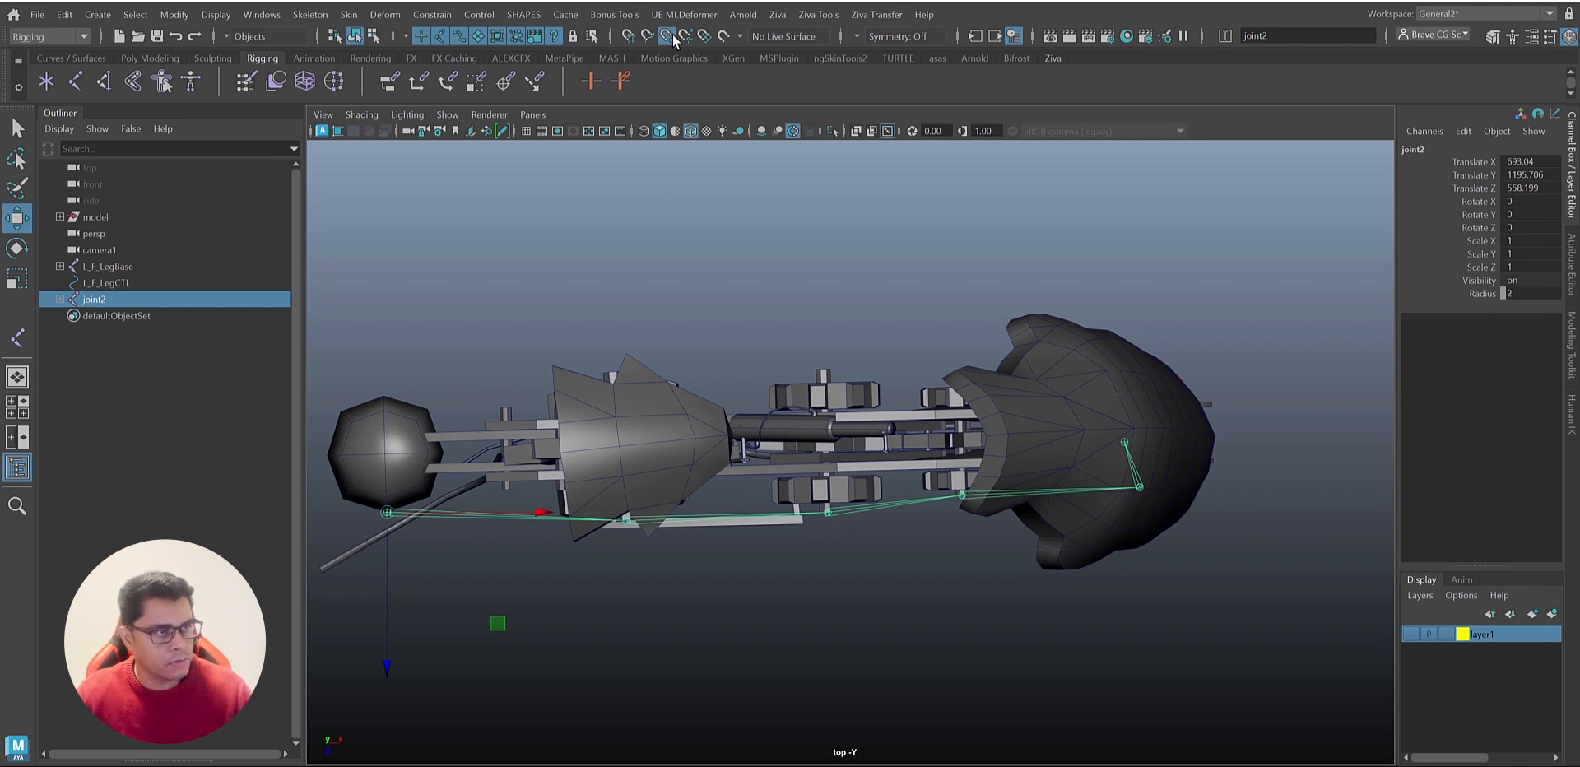
pyautogui.moveTo(387, 579); pyautogui.dragTo(379, 523)
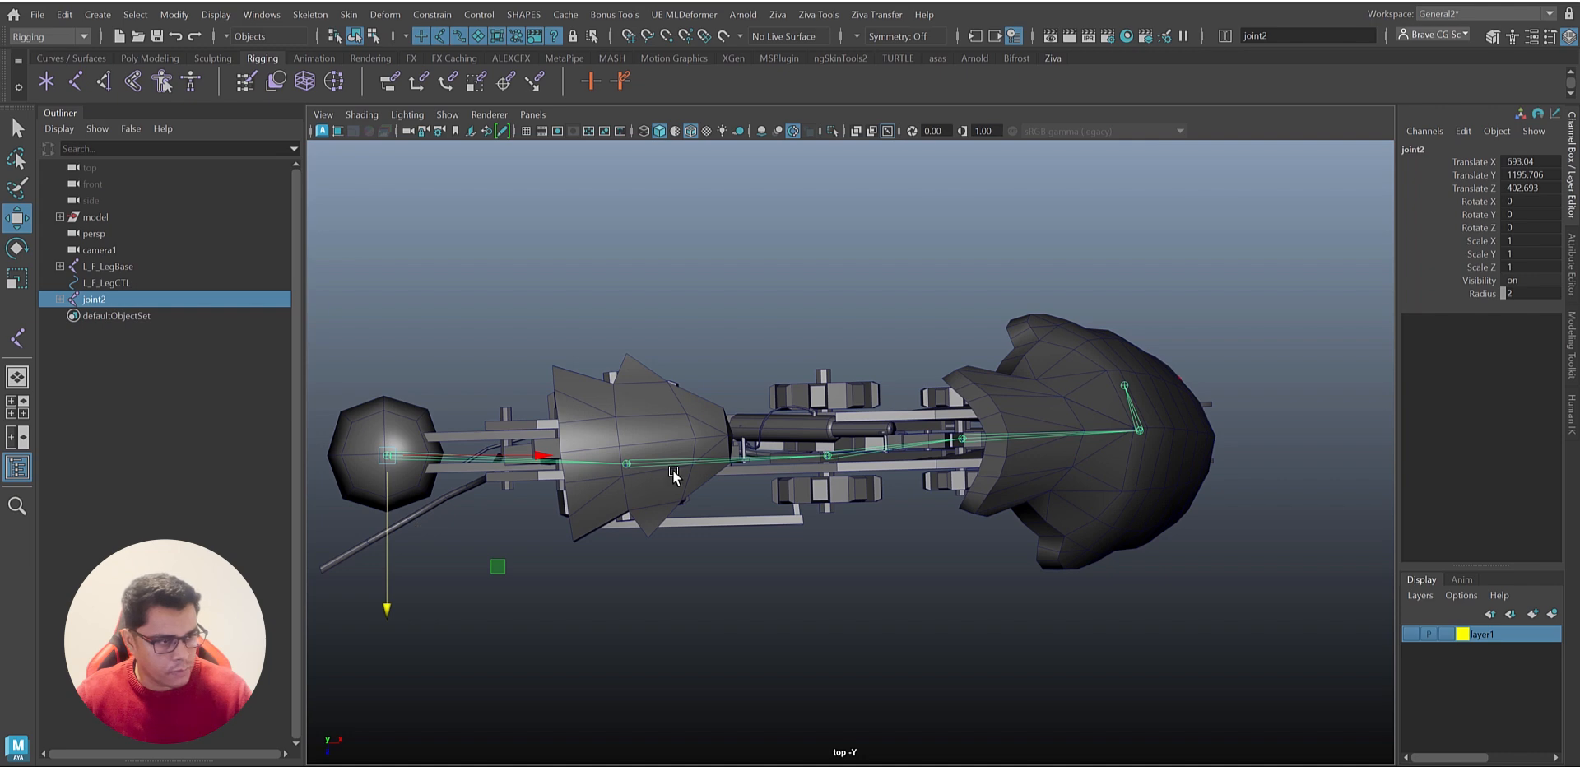
# Step: Centre the first gear joint (Translate Z about -39.4), the apex joint (about 42.5) and the foot-tip joint (about -40.7) across the leg's width
pyautogui.click(630, 465)
pyautogui.moveTo(628, 516); pyautogui.dragTo(626, 501)
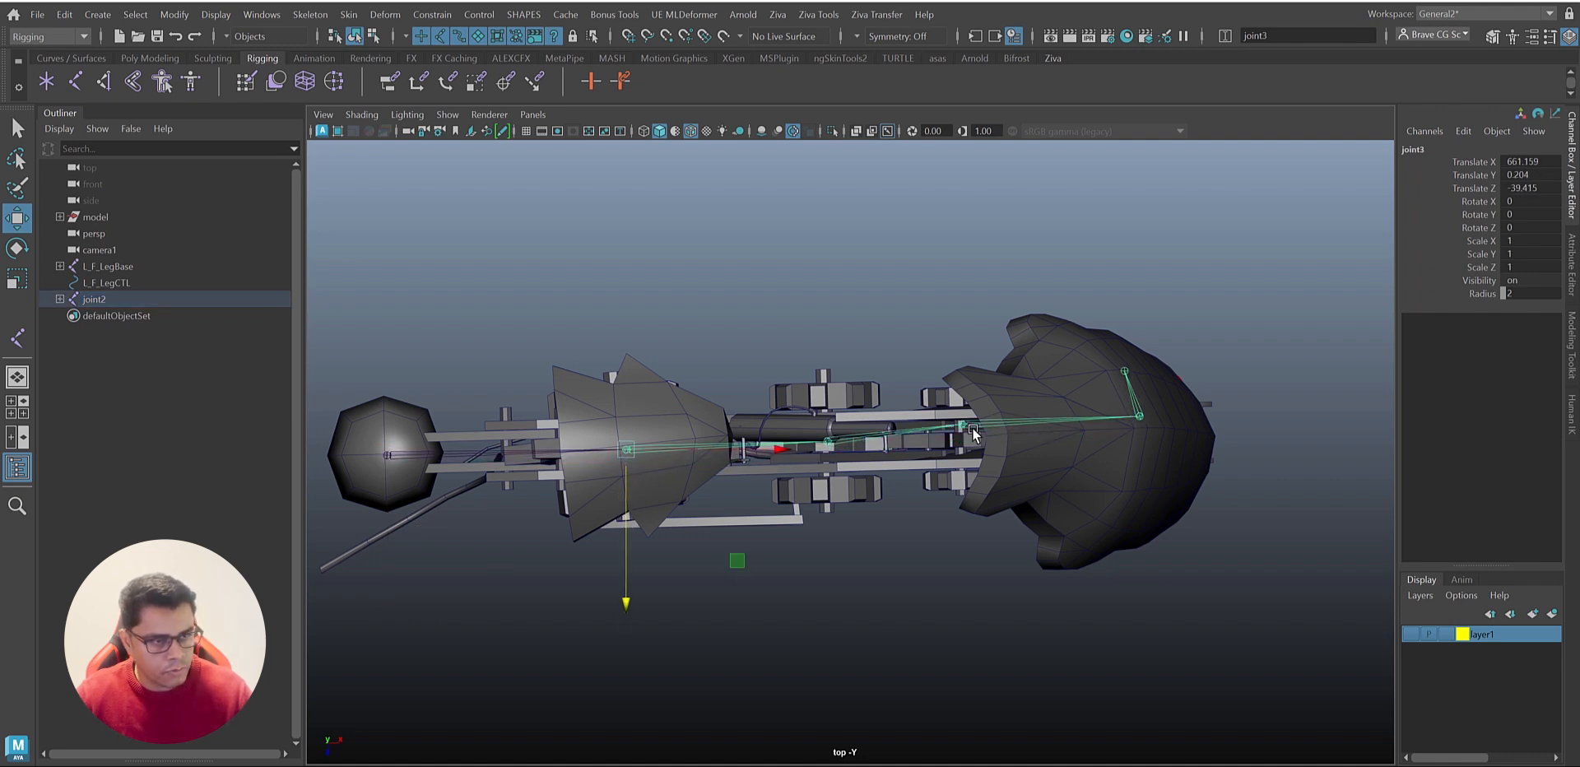
pyautogui.click(1002, 427)
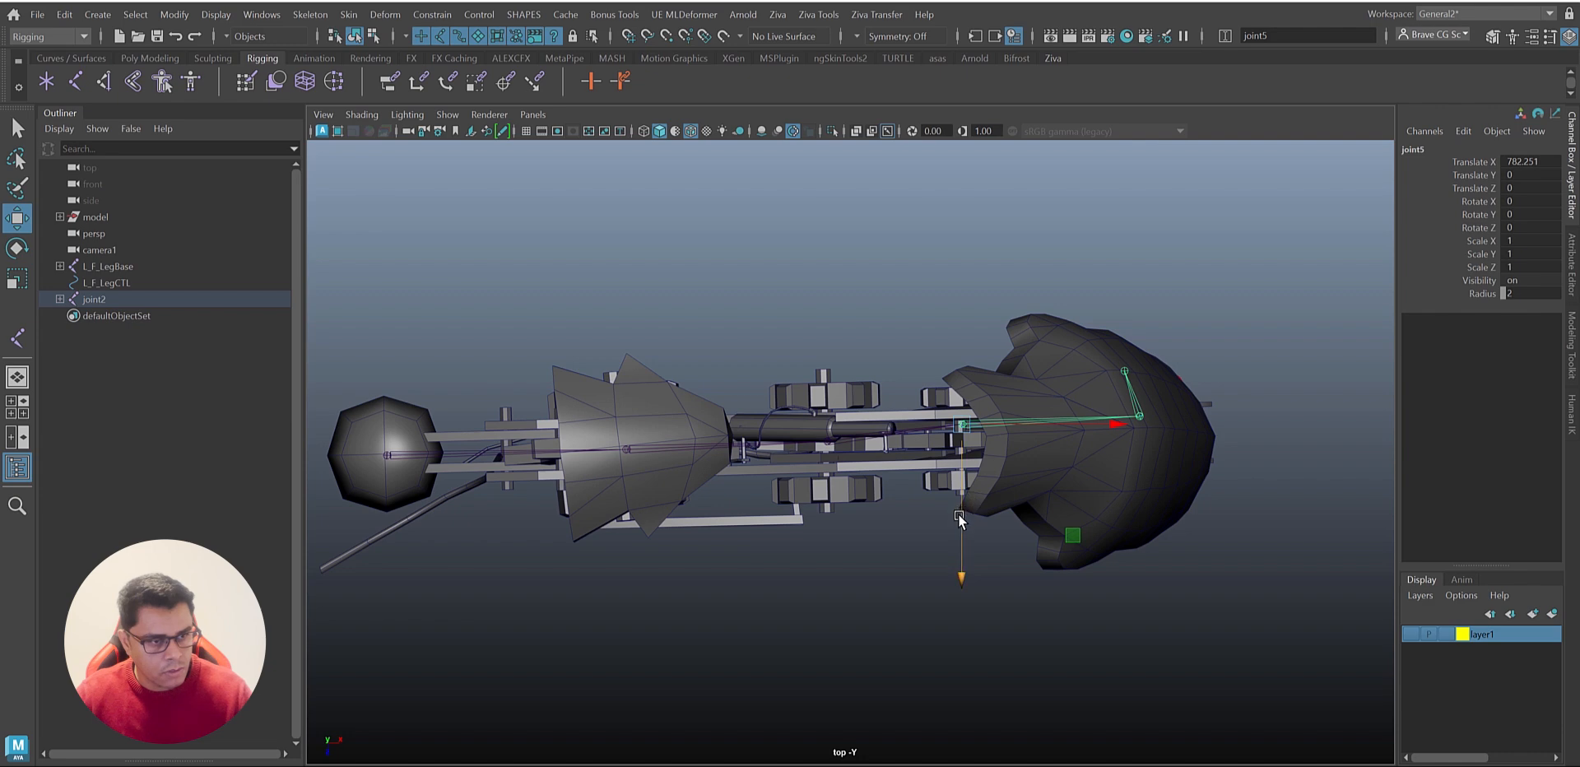
pyautogui.moveTo(962, 521); pyautogui.dragTo(962, 539)
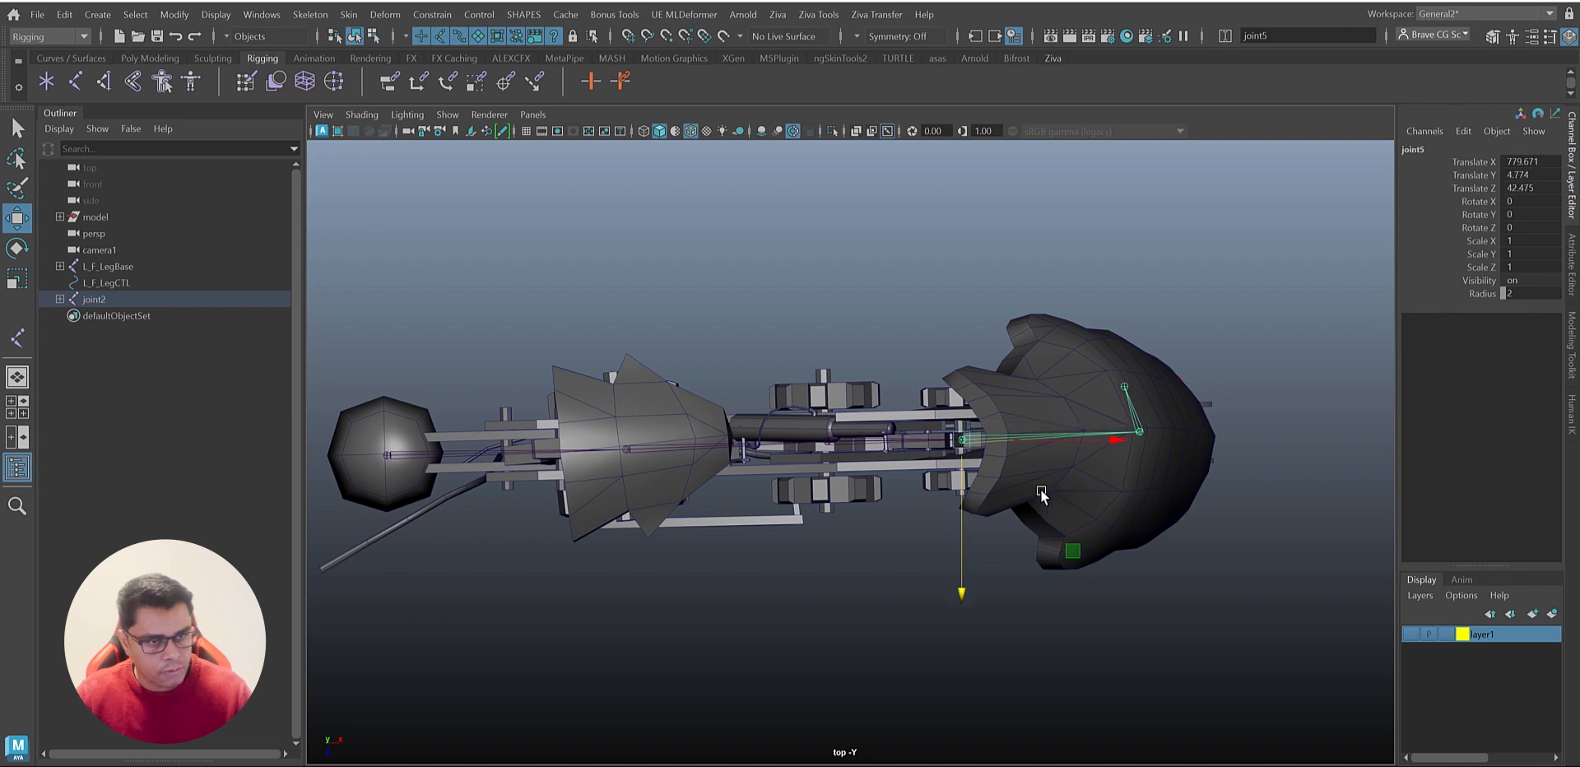
pyautogui.click(1124, 387)
pyautogui.moveTo(1124, 472); pyautogui.dragTo(1133, 520)
# Step: In the perspective view, enable drawing overrides on the root joint and set its index color to yellow
pyautogui.press('space')
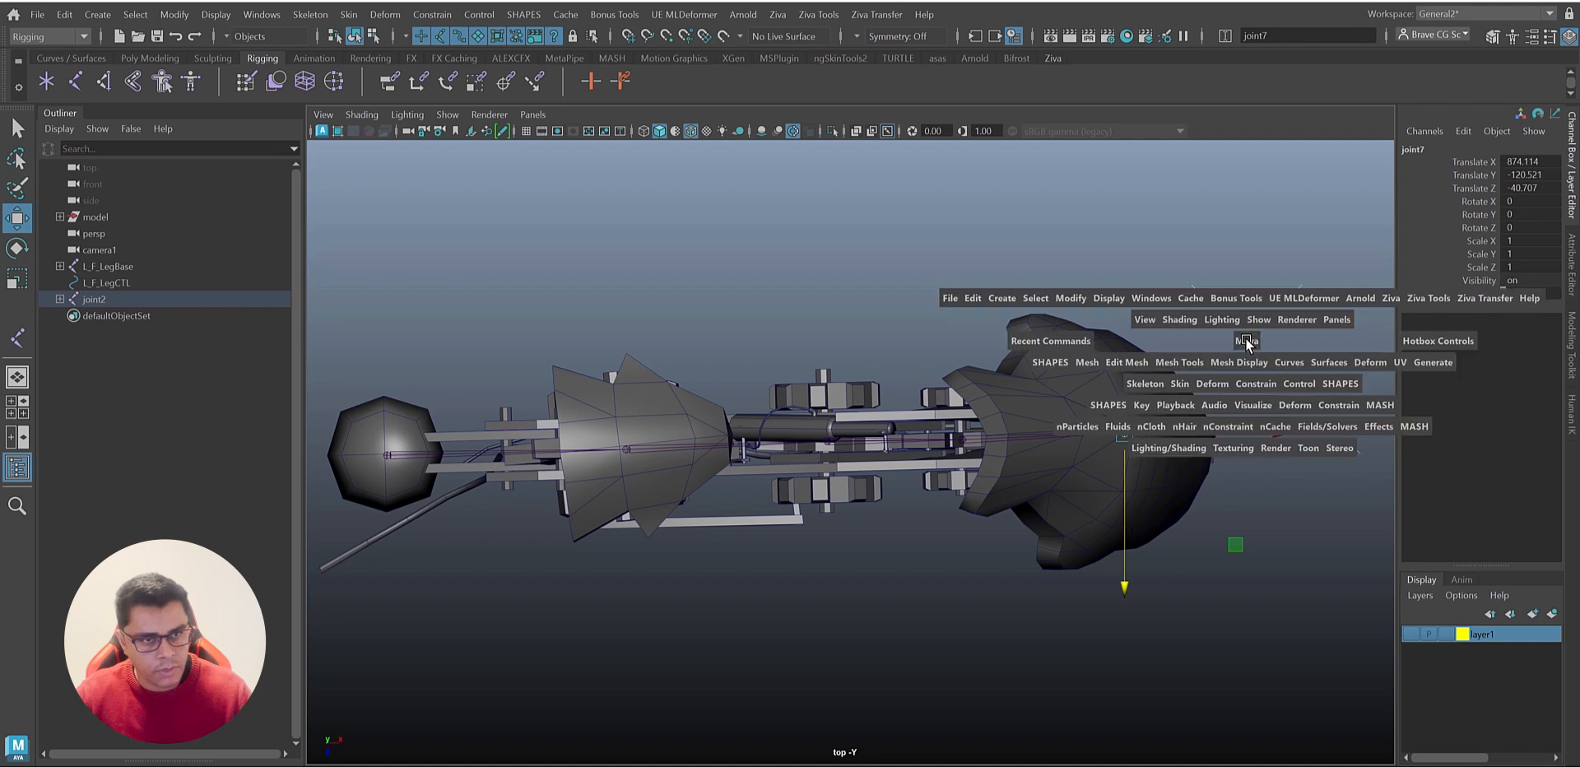
pyautogui.moveTo(1249, 374); pyautogui.dragTo(1250, 305)
pyautogui.keyDown('alt'); pyautogui.moveTo(1038, 492); pyautogui.dragTo(1134, 503); pyautogui.keyUp('alt')
pyautogui.click(686, 484)
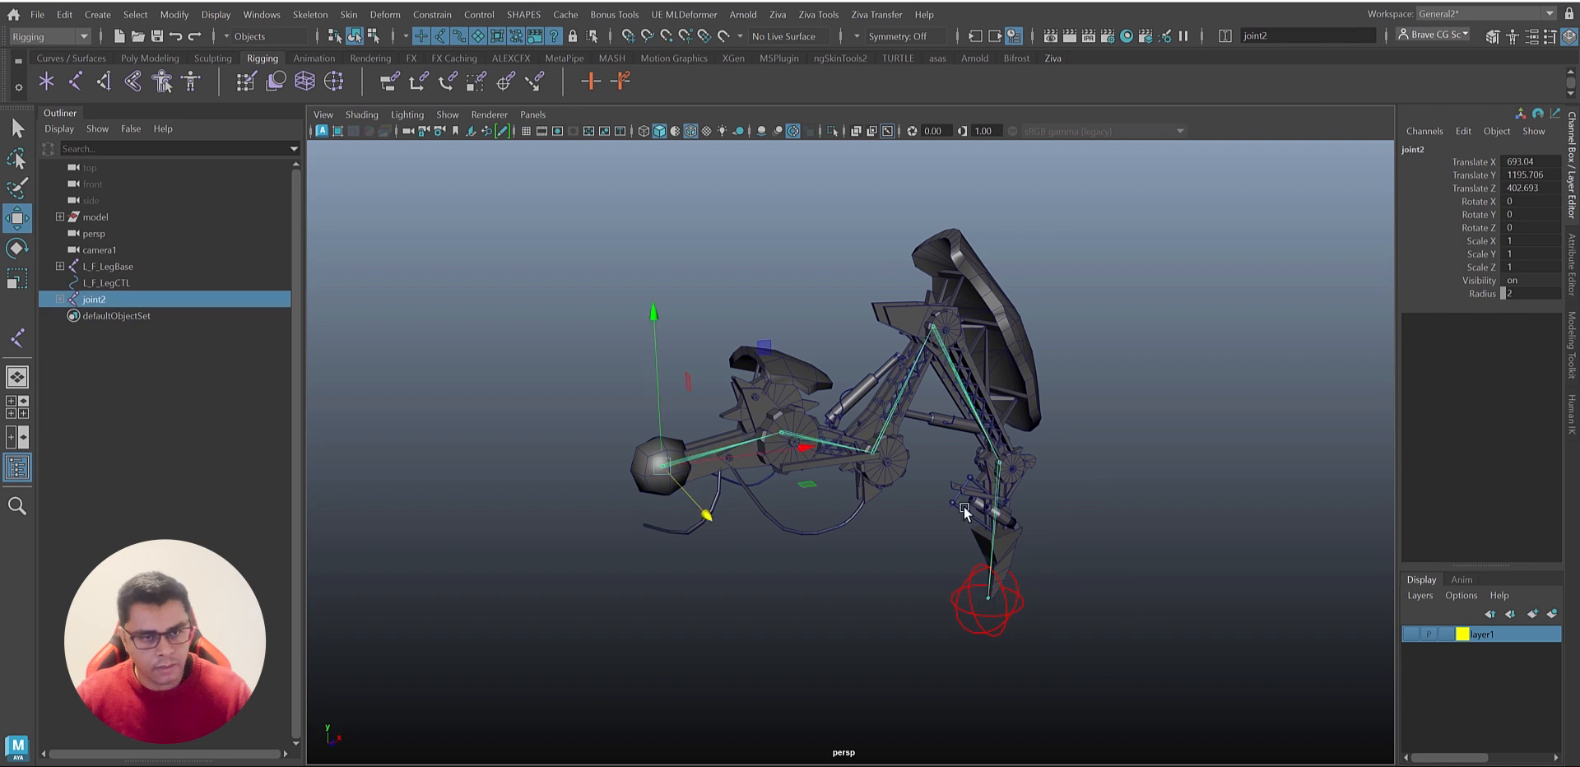
pyautogui.hotkey('ctrl', 'a')
pyautogui.click(1343, 455)
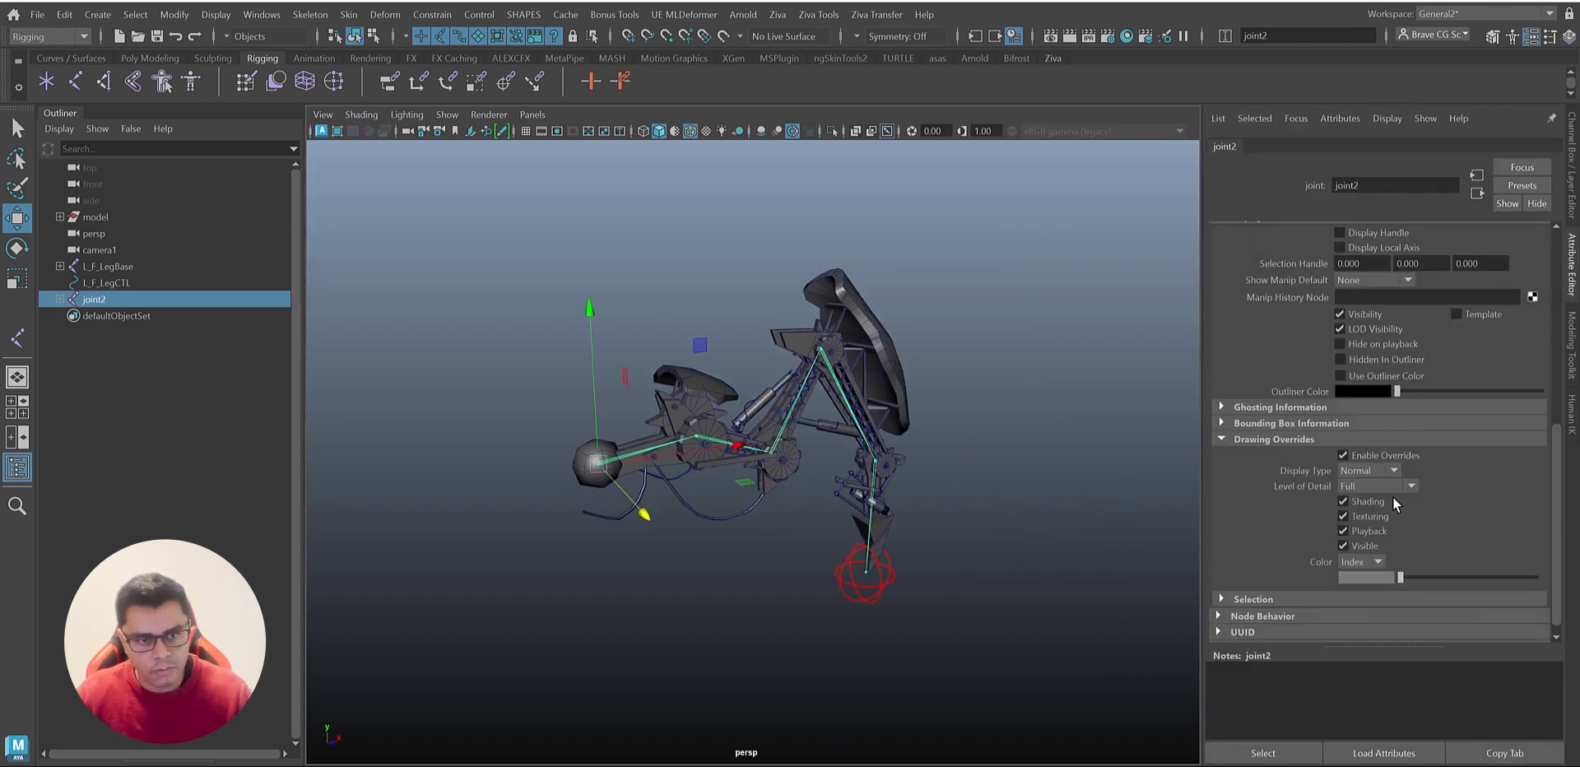
pyautogui.moveTo(1435, 575); pyautogui.dragTo(1470, 576)
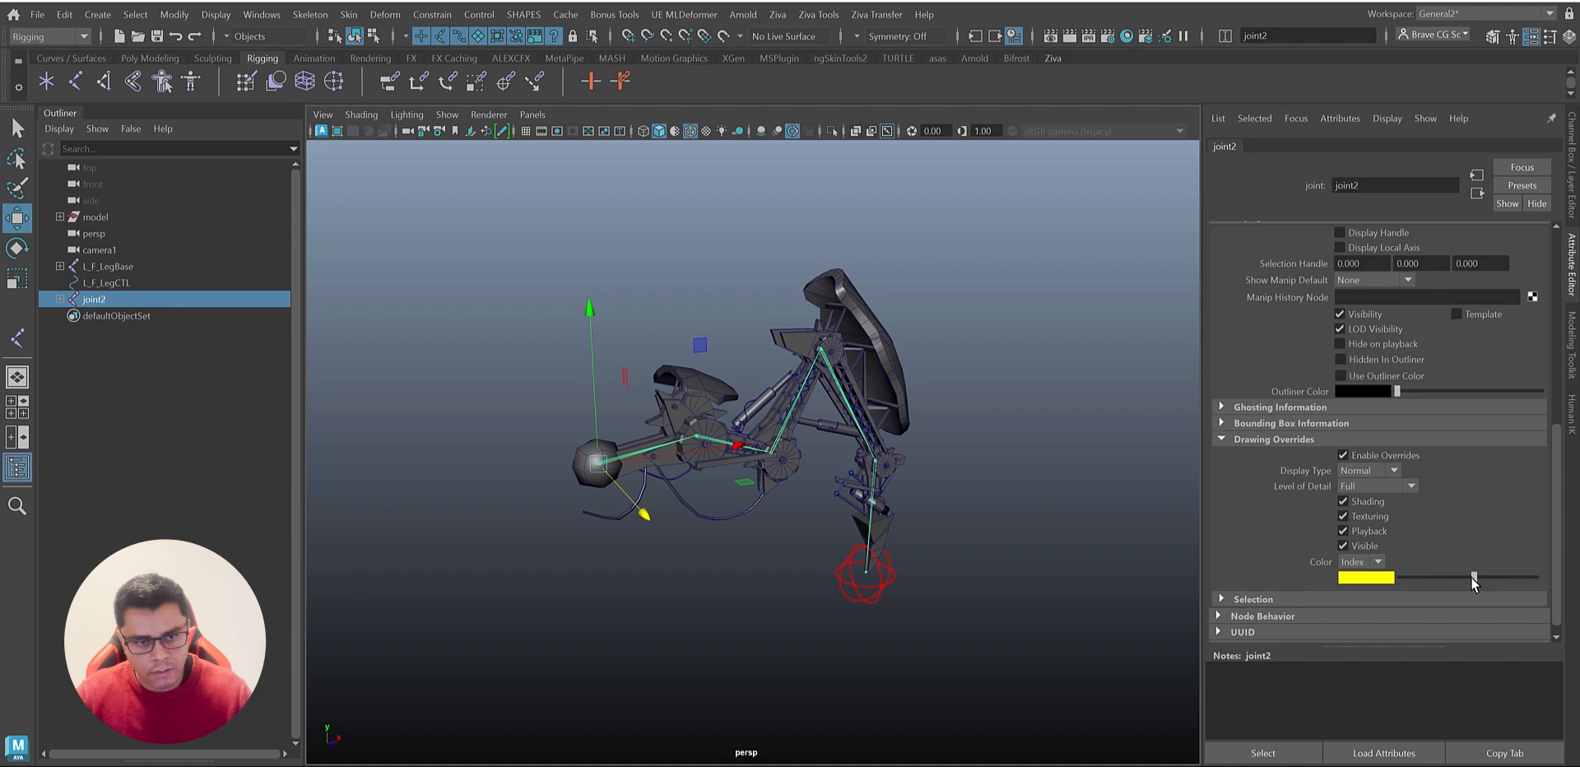
pyautogui.click(958, 502)
# Step: Delete the yellow joint chain by its root joint at the base sphere and bring back the Channel Box
pyautogui.keyDown('alt'); pyautogui.moveTo(957, 502); pyautogui.dragTo(976, 445); pyautogui.keyUp('alt')
pyautogui.keyDown('alt'); pyautogui.moveTo(820, 376); pyautogui.dragTo(861, 488, button='right'); pyautogui.keyUp('alt')
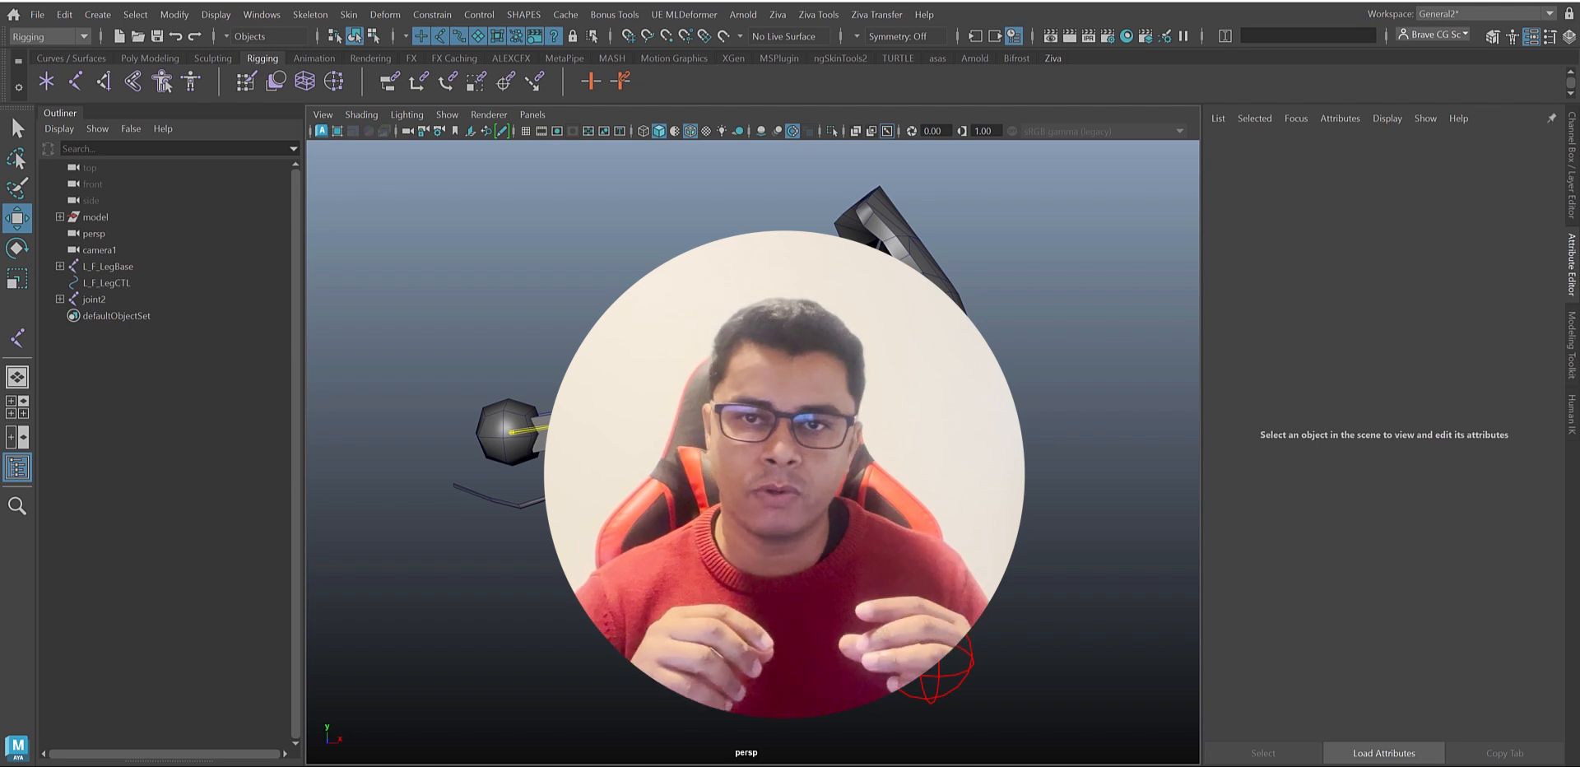
pyautogui.moveTo(675, 539)
pyautogui.keyDown('alt'); pyautogui.mouseDown()
pyautogui.moveTo(649, 568)
pyautogui.moveTo(660, 553)
pyautogui.mouseUp(); pyautogui.keyUp('alt')
pyautogui.keyDown('alt'); pyautogui.moveTo(659, 554); pyautogui.dragTo(706, 597, button='right'); pyautogui.keyUp('alt')
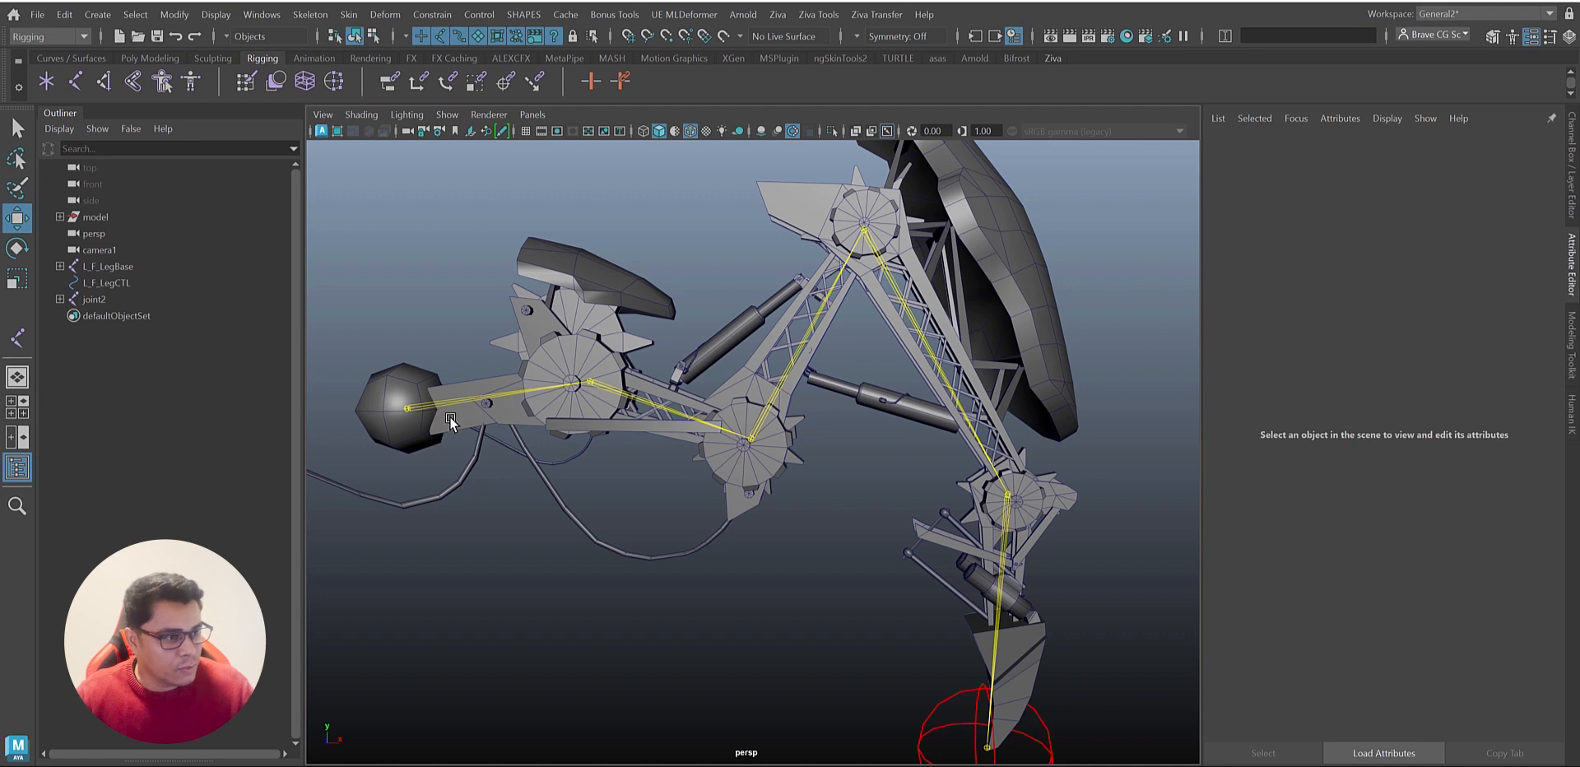
pyautogui.click(419, 409)
pyautogui.keyDown('alt'); pyautogui.moveTo(650, 445); pyautogui.dragTo(691, 447, button='middle'); pyautogui.keyUp('alt')
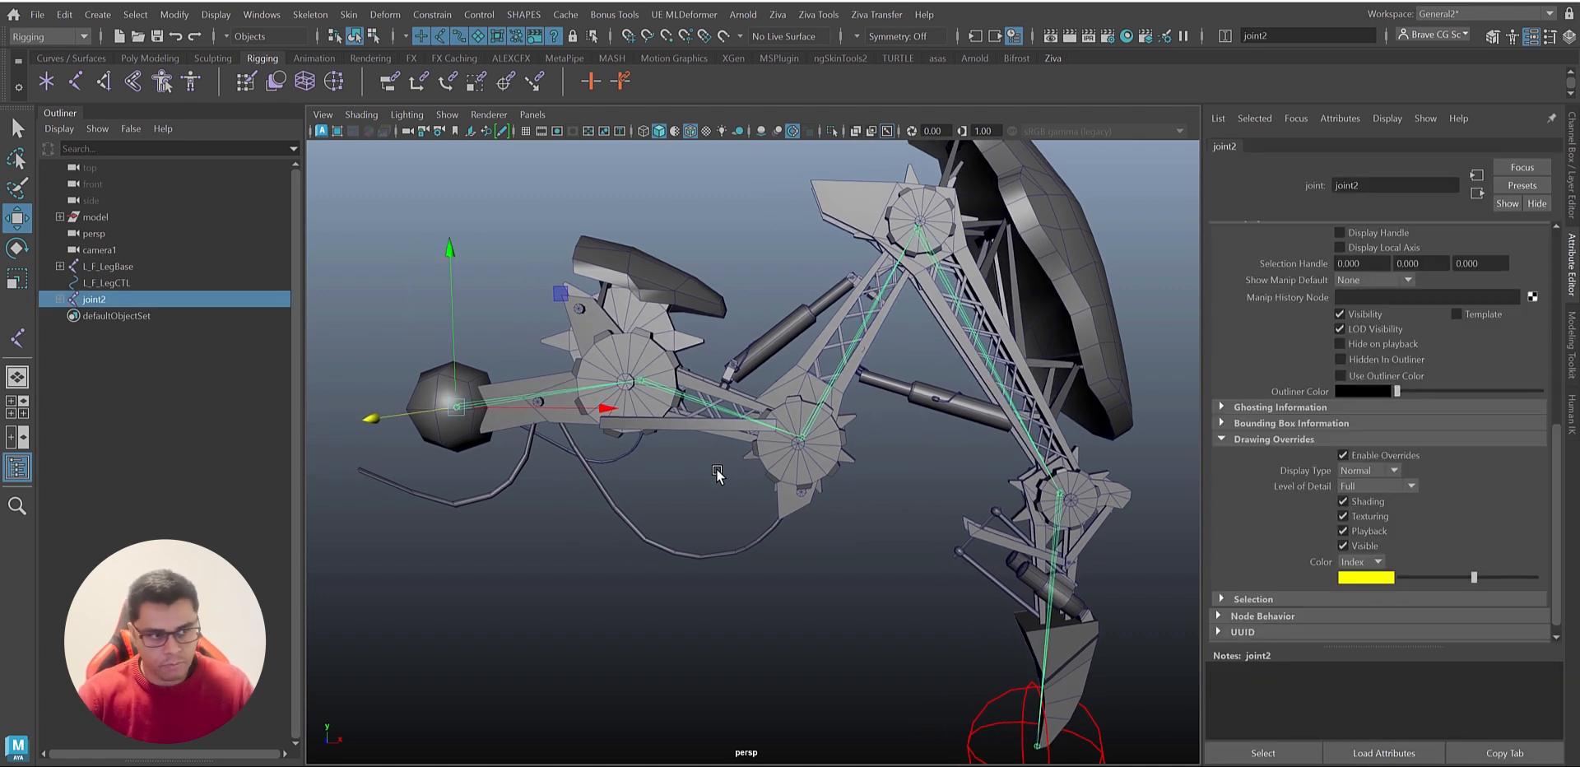
pyautogui.press('Delete')
pyautogui.hotkey('ctrl', 'a')
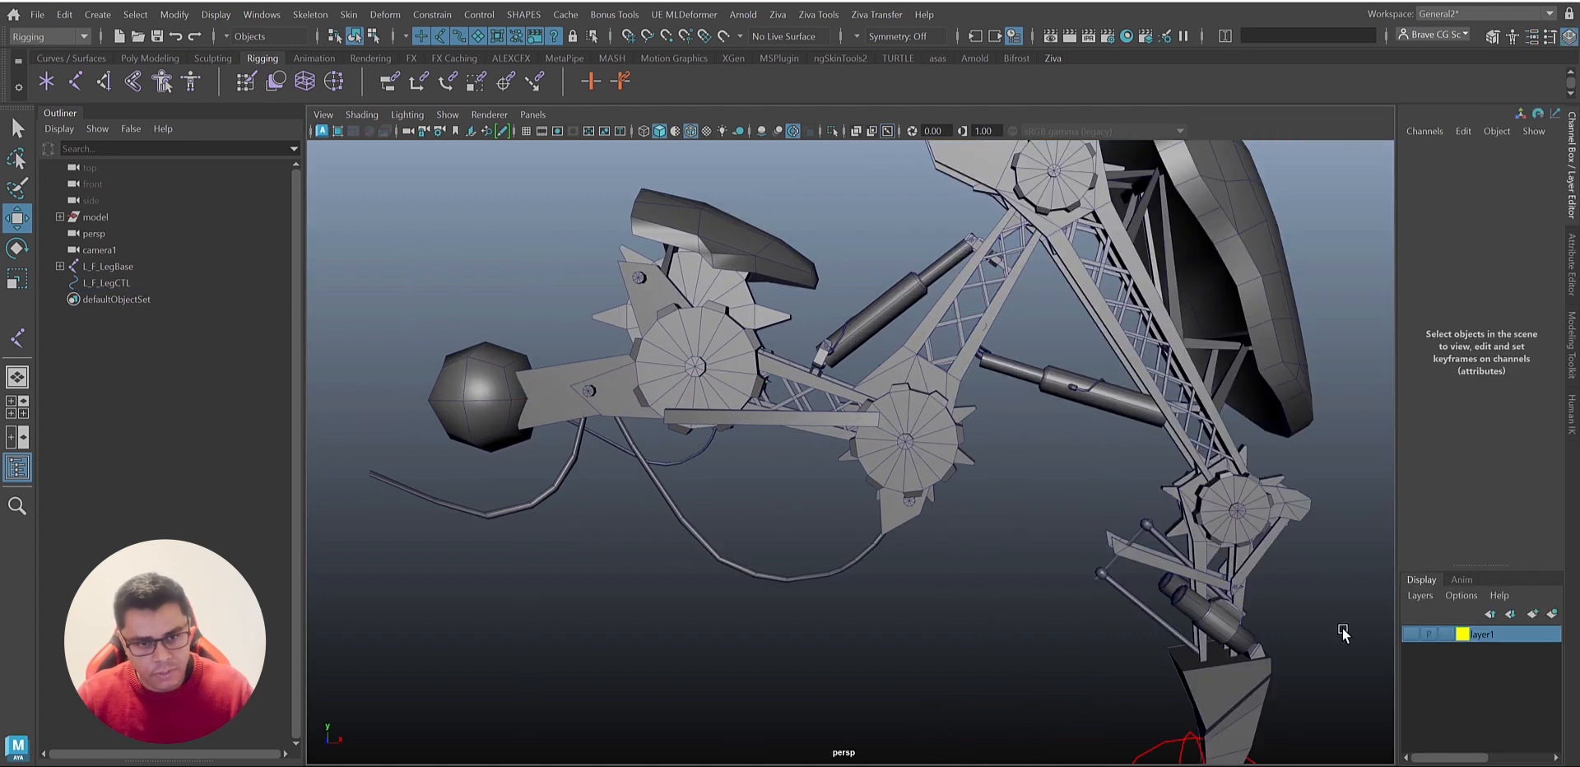
# Step: Make layer1 visible to display the leg rig's joints around the pistons
pyautogui.click(1411, 636)
pyautogui.keyDown('alt'); pyautogui.moveTo(829, 483); pyautogui.dragTo(798, 436); pyautogui.keyUp('alt')
pyautogui.keyDown('alt'); pyautogui.moveTo(797, 437); pyautogui.dragTo(983, 531, button='right'); pyautogui.keyUp('alt')
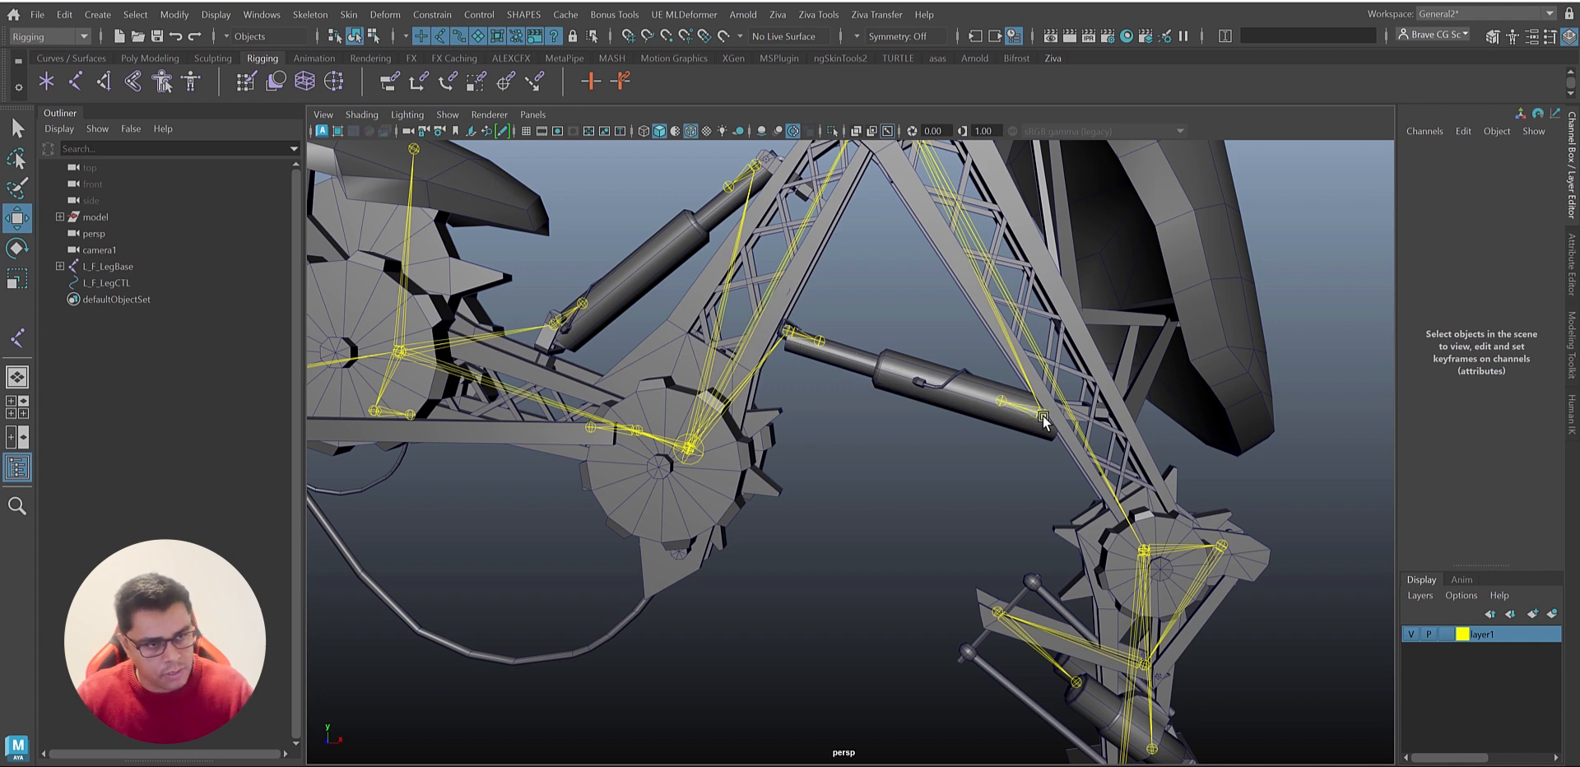
pyautogui.keyDown('alt'); pyautogui.moveTo(842, 515); pyautogui.dragTo(849, 487); pyautogui.keyUp('alt')
# Step: Try rotating joint1 at the lower large gear, and undo the rotation
pyautogui.click(792, 471)
pyautogui.press('e')
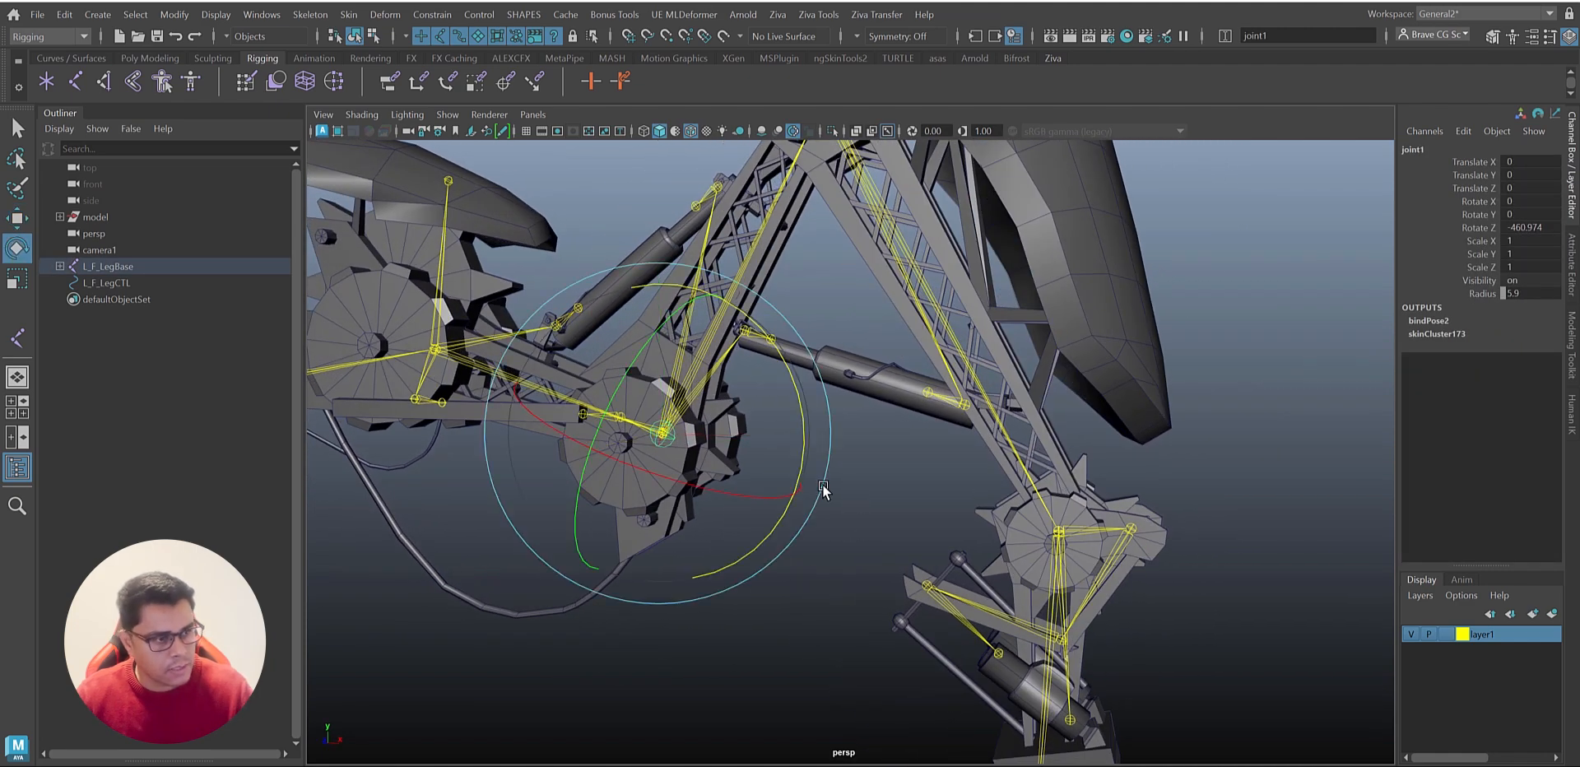
pyautogui.moveTo(794, 388); pyautogui.dragTo(640, 411)
pyautogui.hotkey('ctrl', 'z')
pyautogui.scroll(3, 758, 389)
pyautogui.hotkey('ctrl', 'z')
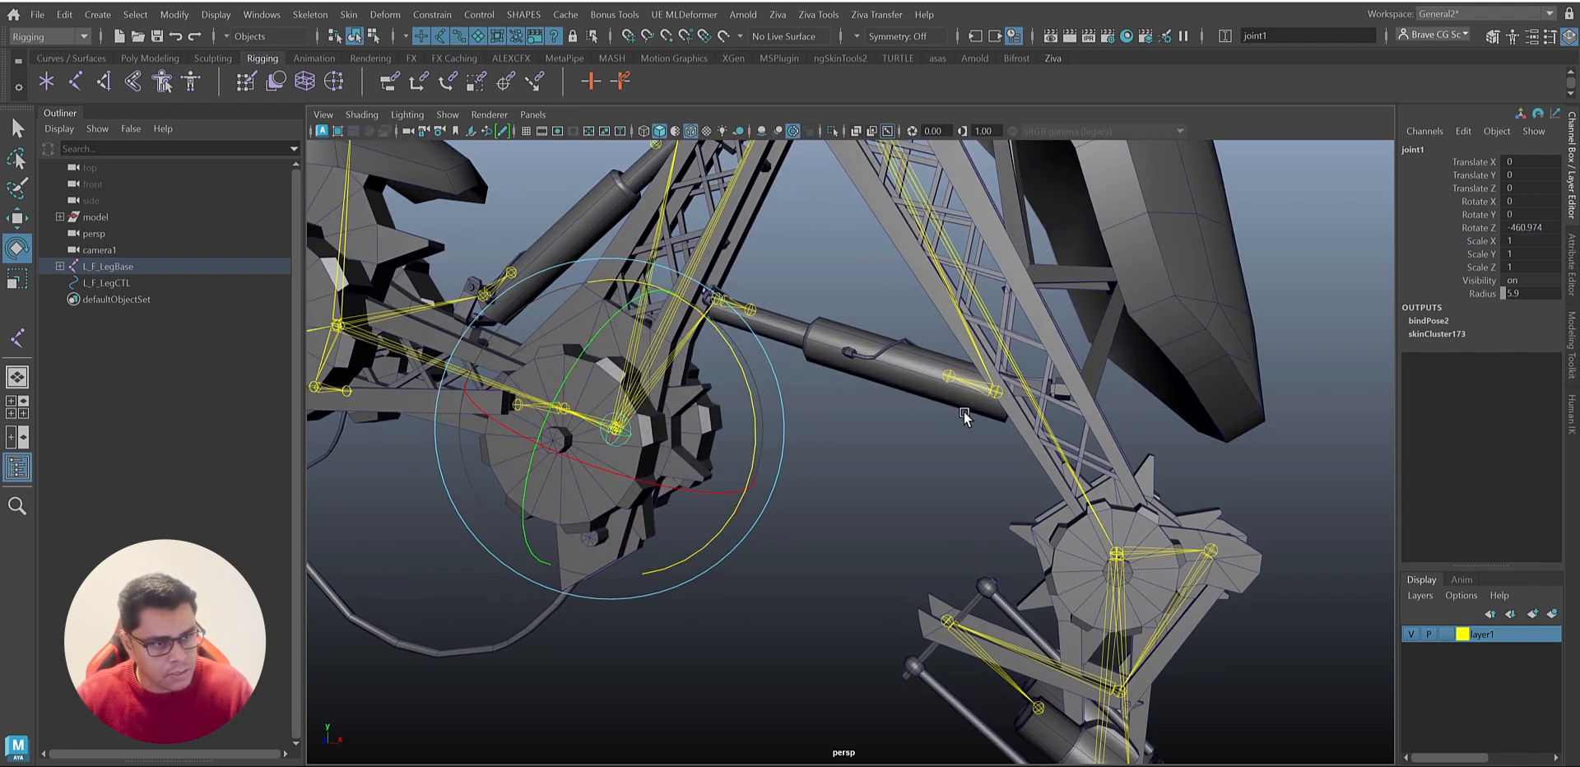
# Step: Try moving the L_F_Piston4 joint at the end of the lower piston, and undo the move
pyautogui.click(982, 389)
pyautogui.press('w')
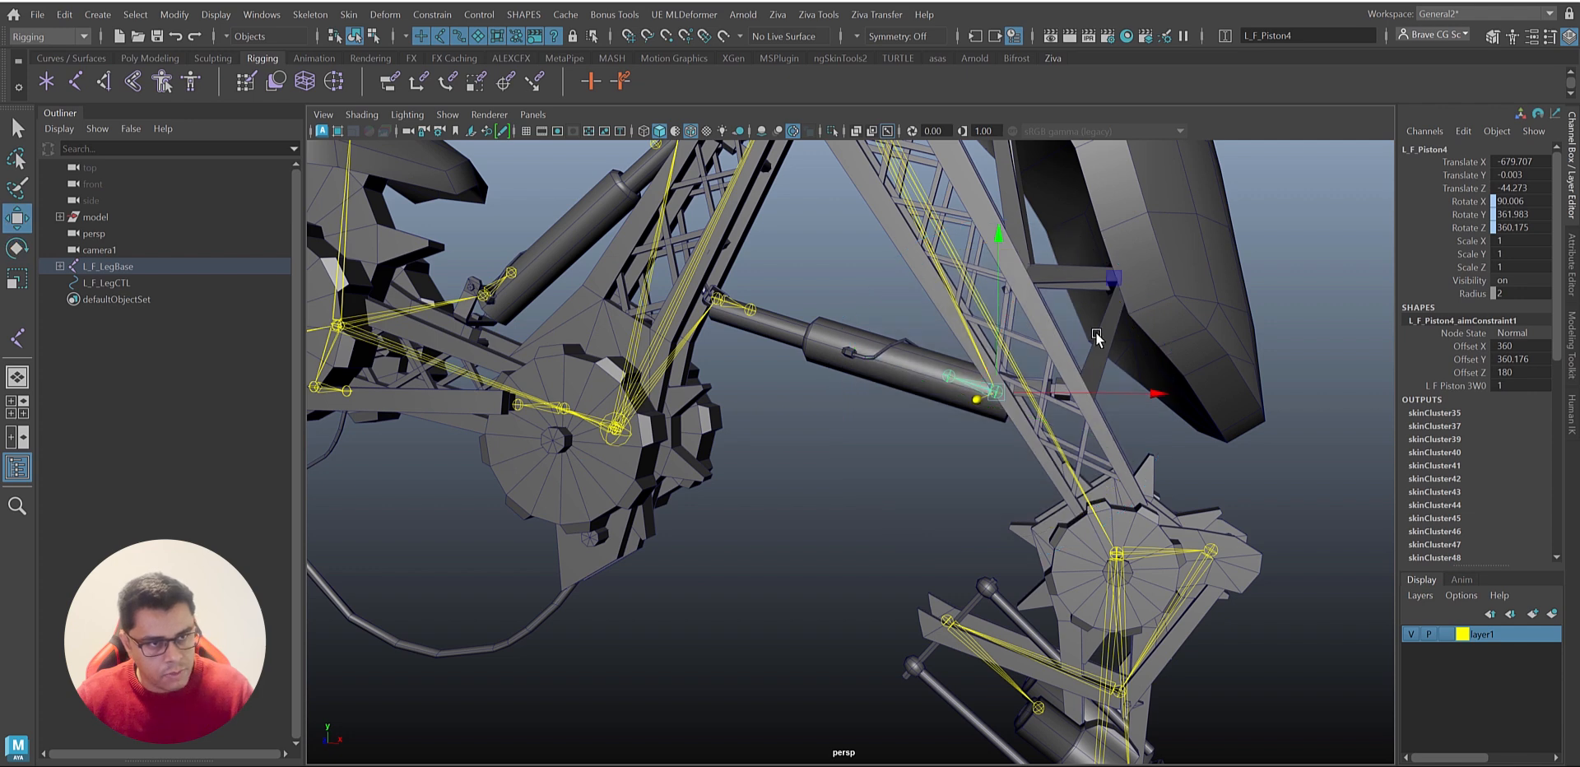
pyautogui.moveTo(1116, 279); pyautogui.dragTo(1066, 292)
pyautogui.hotkey('ctrl', 'z')
pyautogui.keyDown('alt'); pyautogui.moveTo(895, 409); pyautogui.dragTo(911, 415); pyautogui.keyUp('alt')
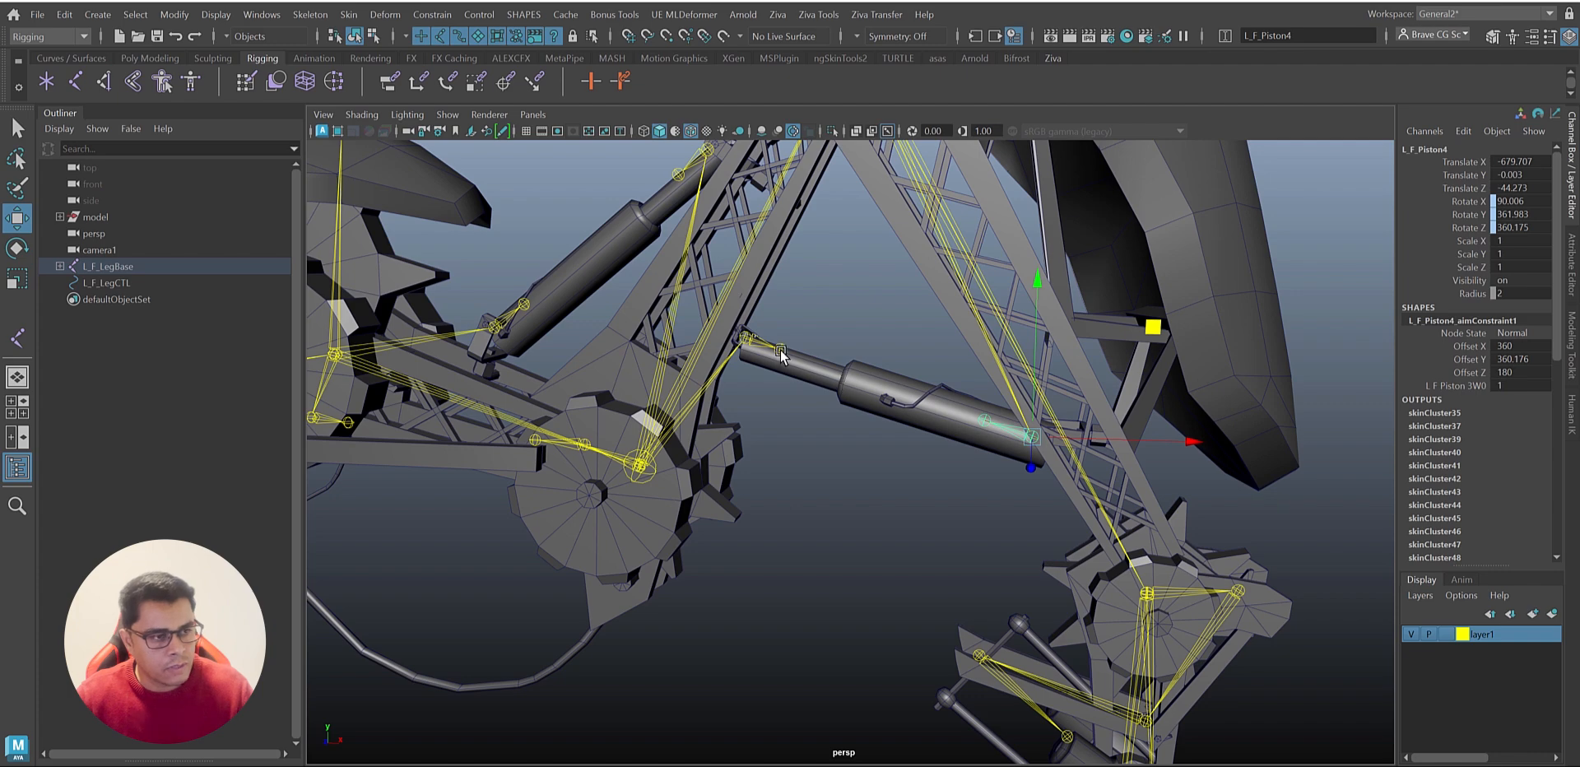
# Step: Try moving the foot control L_F_LegCTL sideways, and undo the move
pyautogui.keyDown('alt'); pyautogui.moveTo(966, 489); pyautogui.dragTo(832, 446, button='right'); pyautogui.keyUp('alt')
pyautogui.keyDown('alt'); pyautogui.moveTo(867, 515); pyautogui.dragTo(890, 502, button='middle'); pyautogui.keyUp('alt')
pyautogui.keyDown('alt'); pyautogui.moveTo(890, 501); pyautogui.dragTo(846, 462); pyautogui.keyUp('alt')
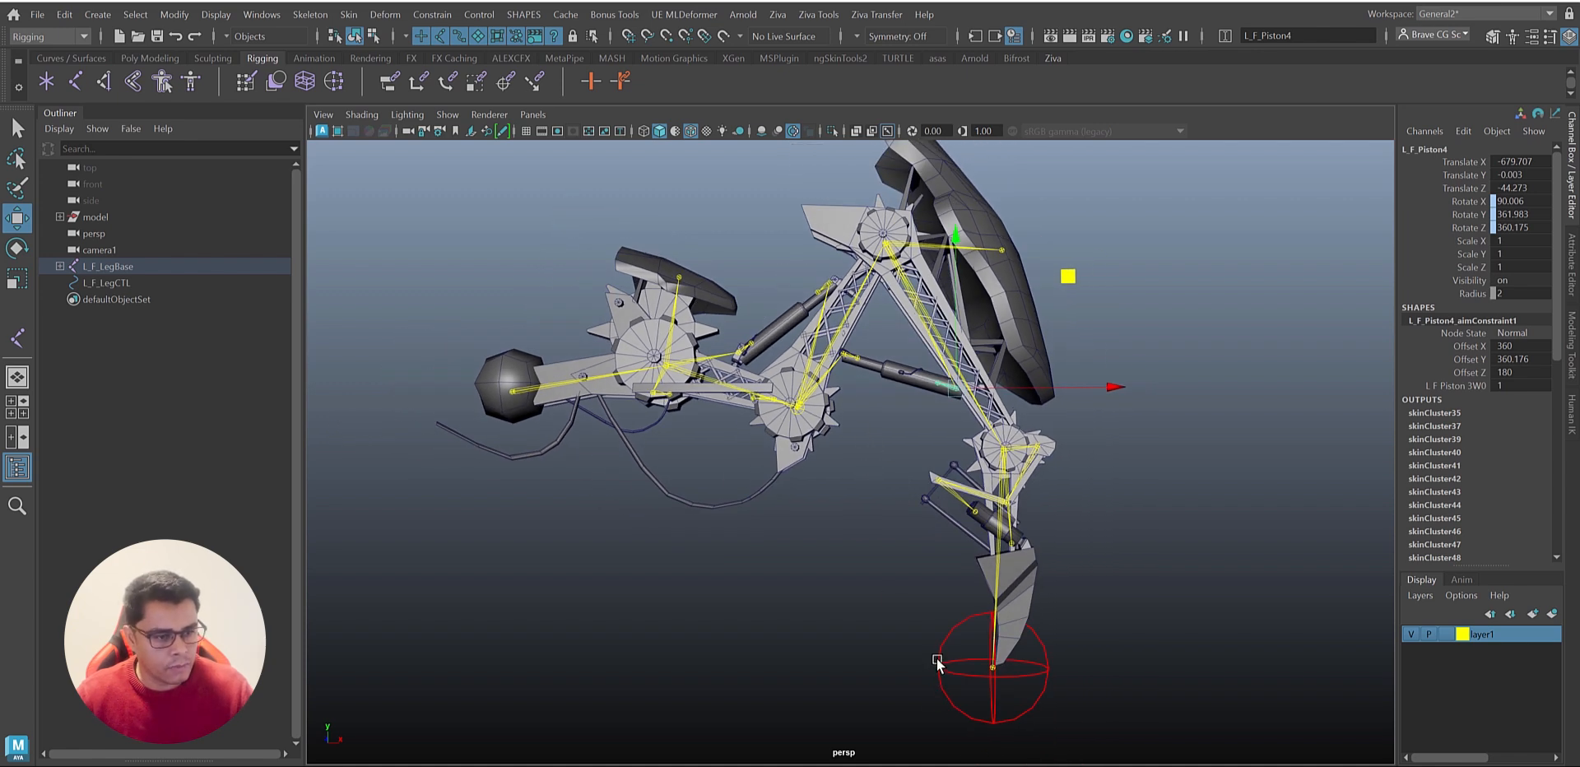
pyautogui.click(949, 697)
pyautogui.moveTo(1107, 560); pyautogui.dragTo(1176, 554)
pyautogui.hotkey('ctrl', 'z')
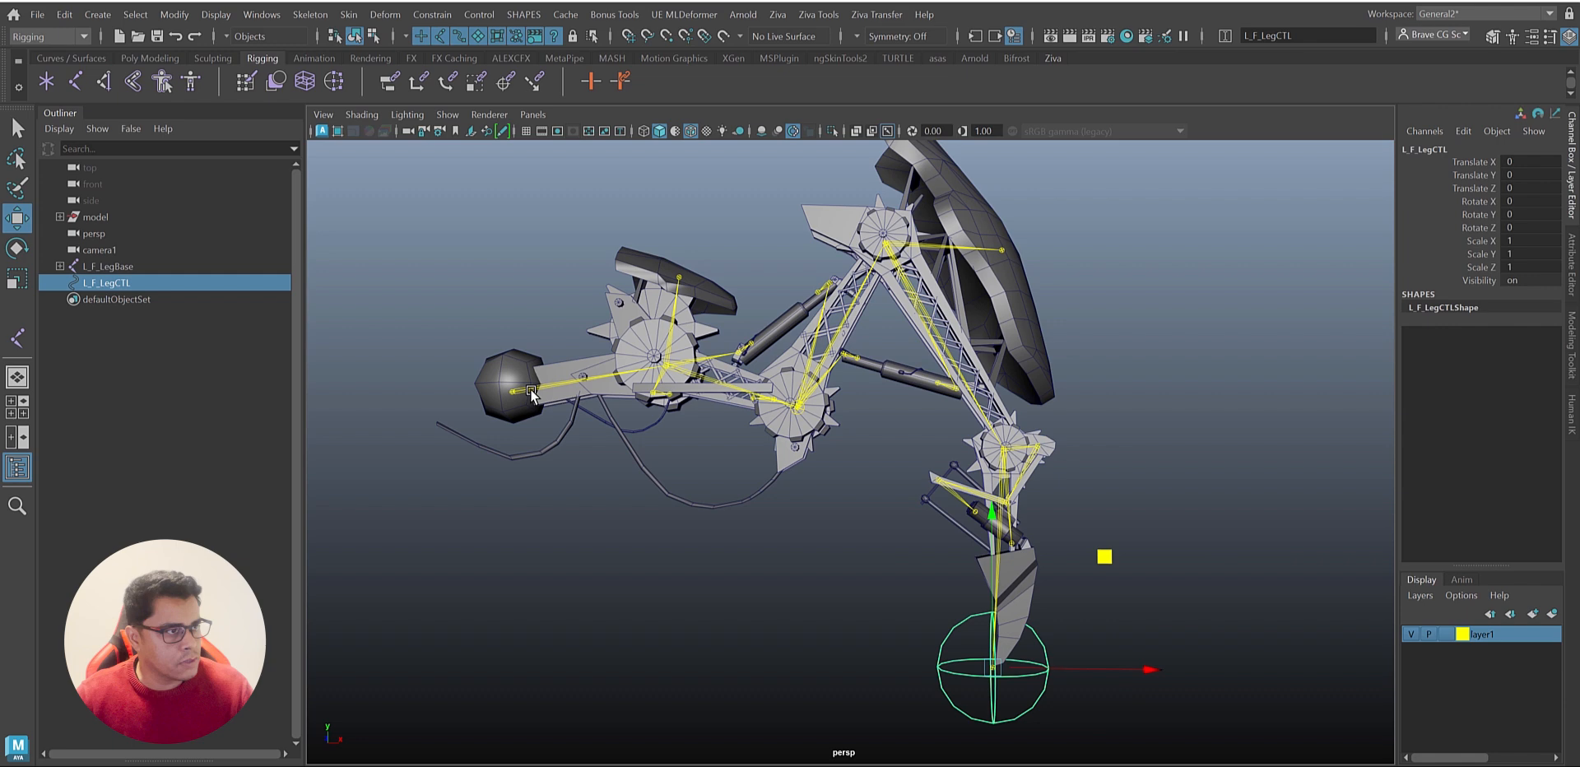
# Step: Create an IK handle from the L_F_LegBase root joint at the base sphere to the joint at the foot tip
pyautogui.click(311, 14)
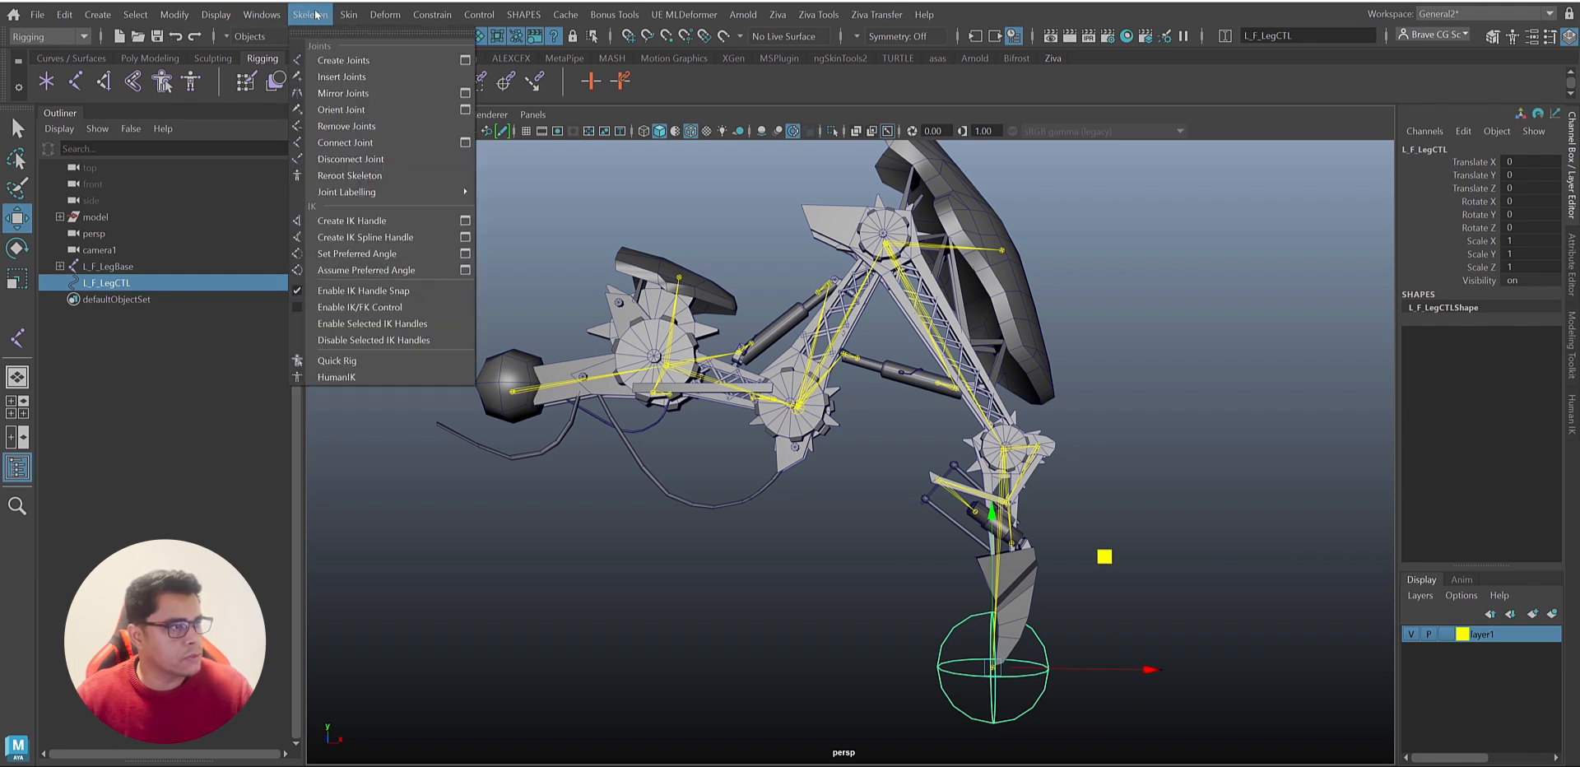
pyautogui.click(371, 222)
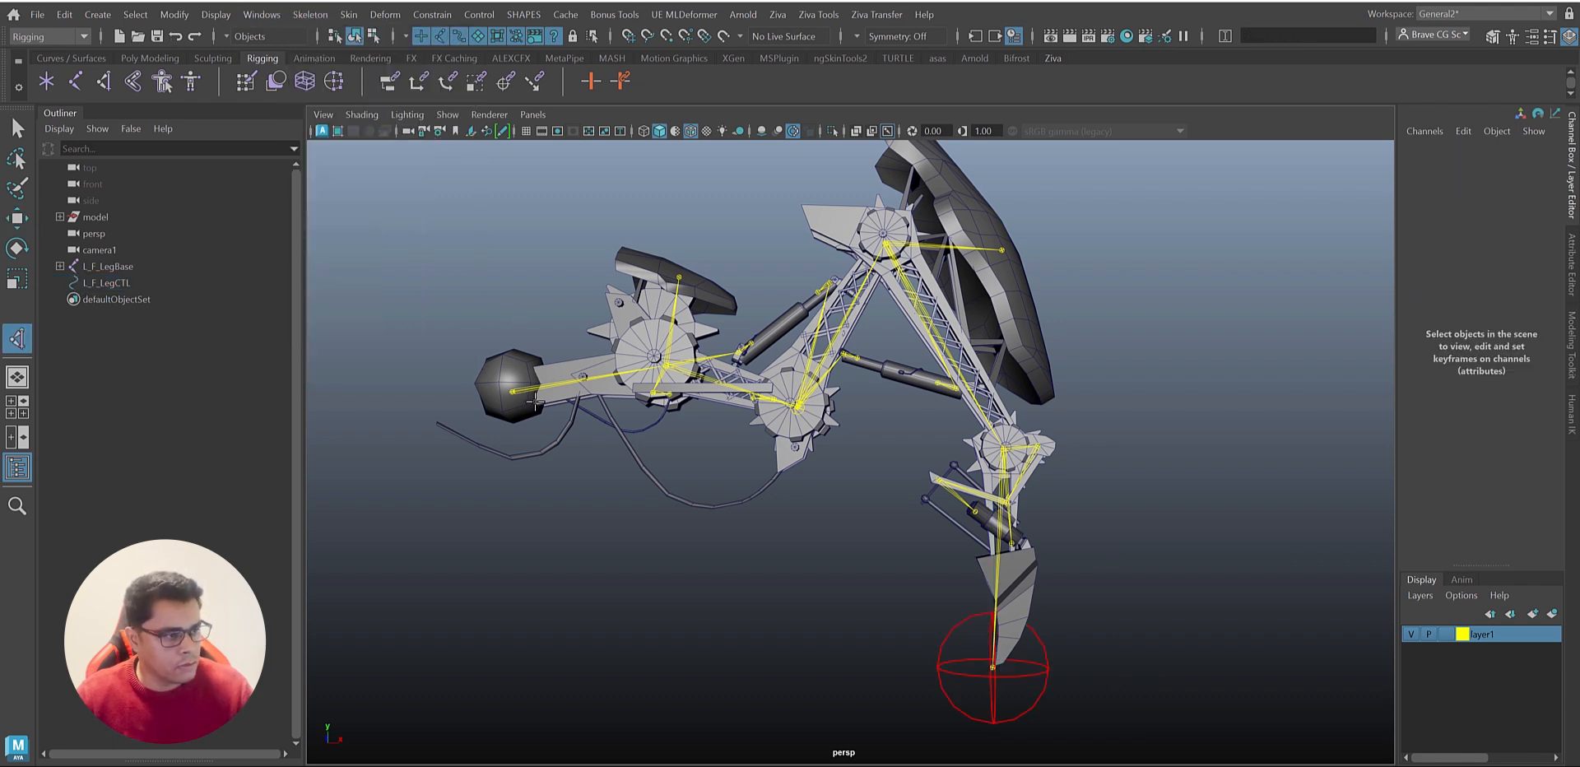
pyautogui.click(513, 392)
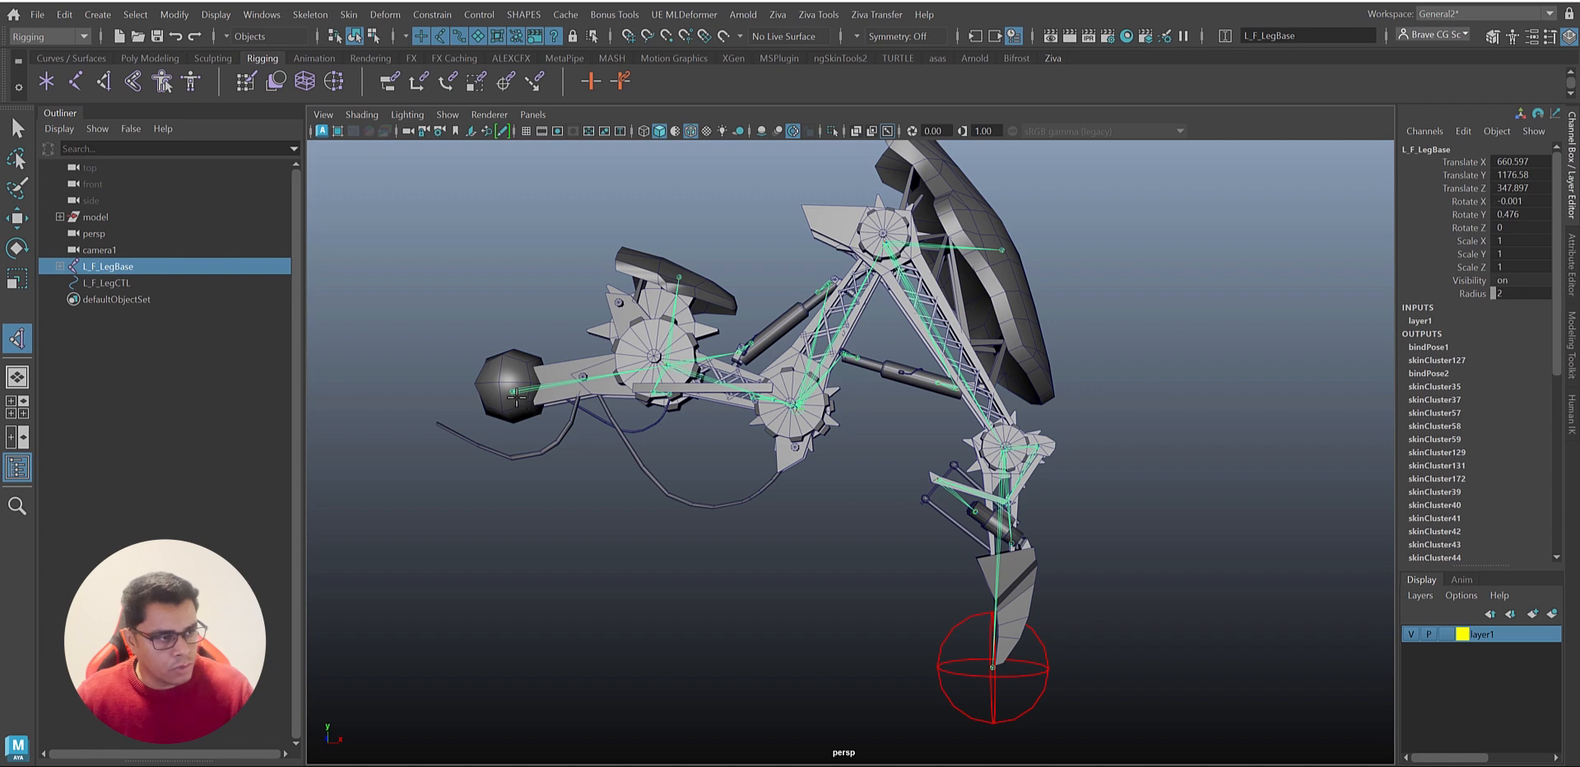
pyautogui.click(994, 666)
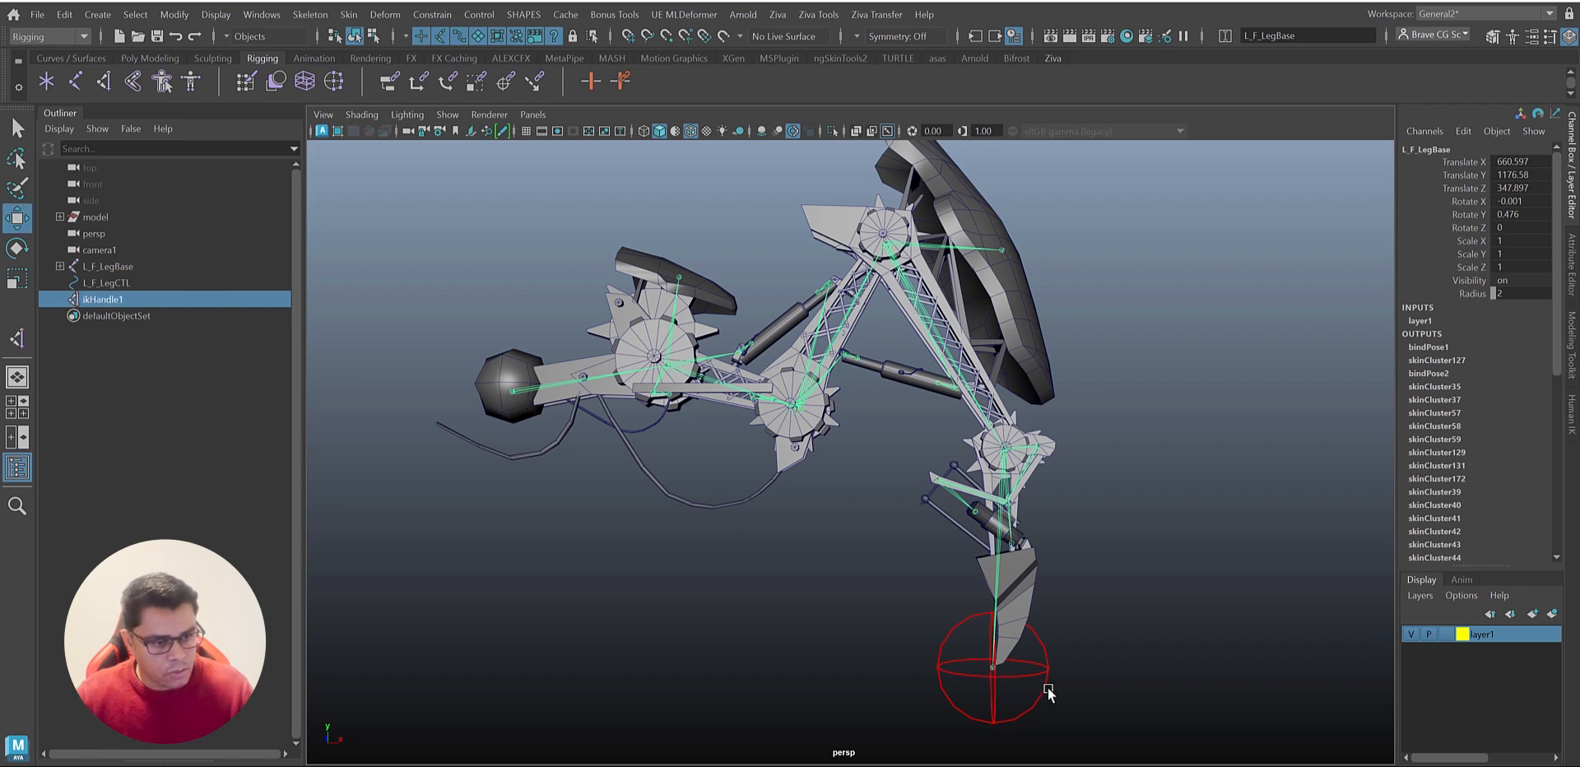
pyautogui.press('w')
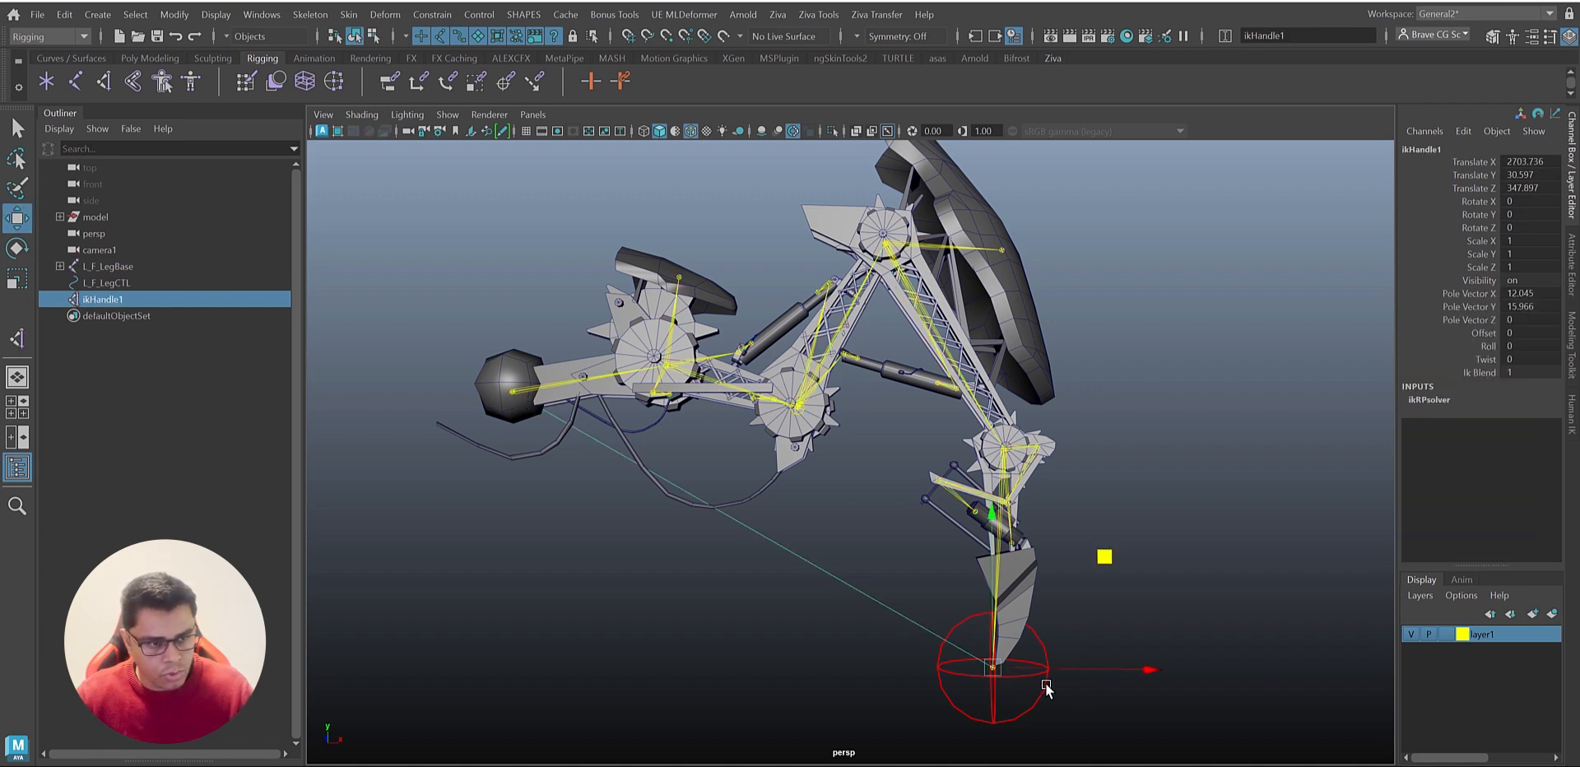
# Step: Parent ikHandle1 under the foot control L_F_LegCTL
pyautogui.moveTo(1120, 580)
pyautogui.mouseDown(button='middle')
pyautogui.moveTo(1153, 577)
pyautogui.moveTo(1182, 535)
pyautogui.moveTo(1074, 537)
pyautogui.moveTo(1123, 561)
pyautogui.mouseUp(button='middle')
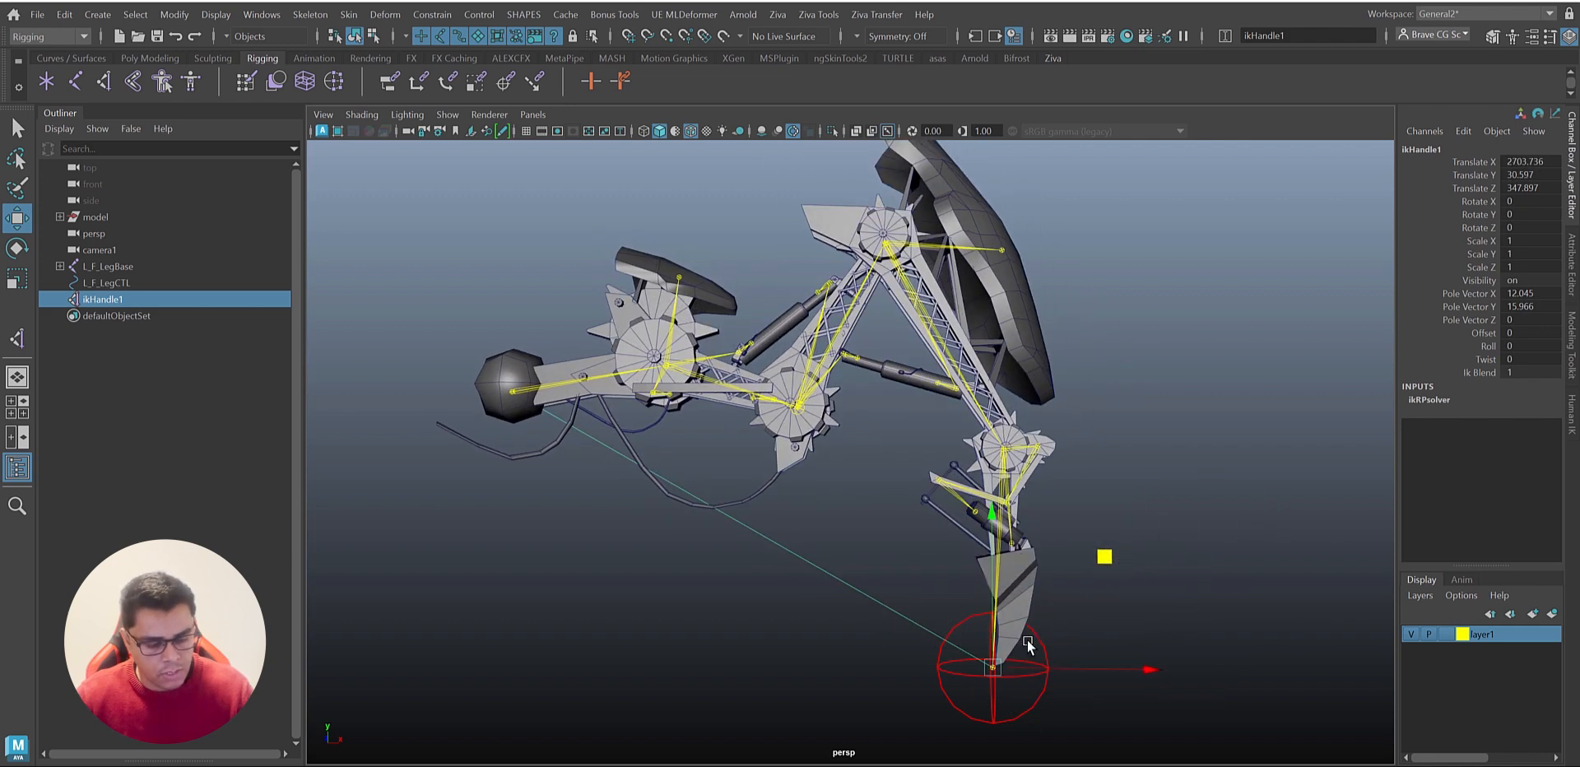
pyautogui.press('q')
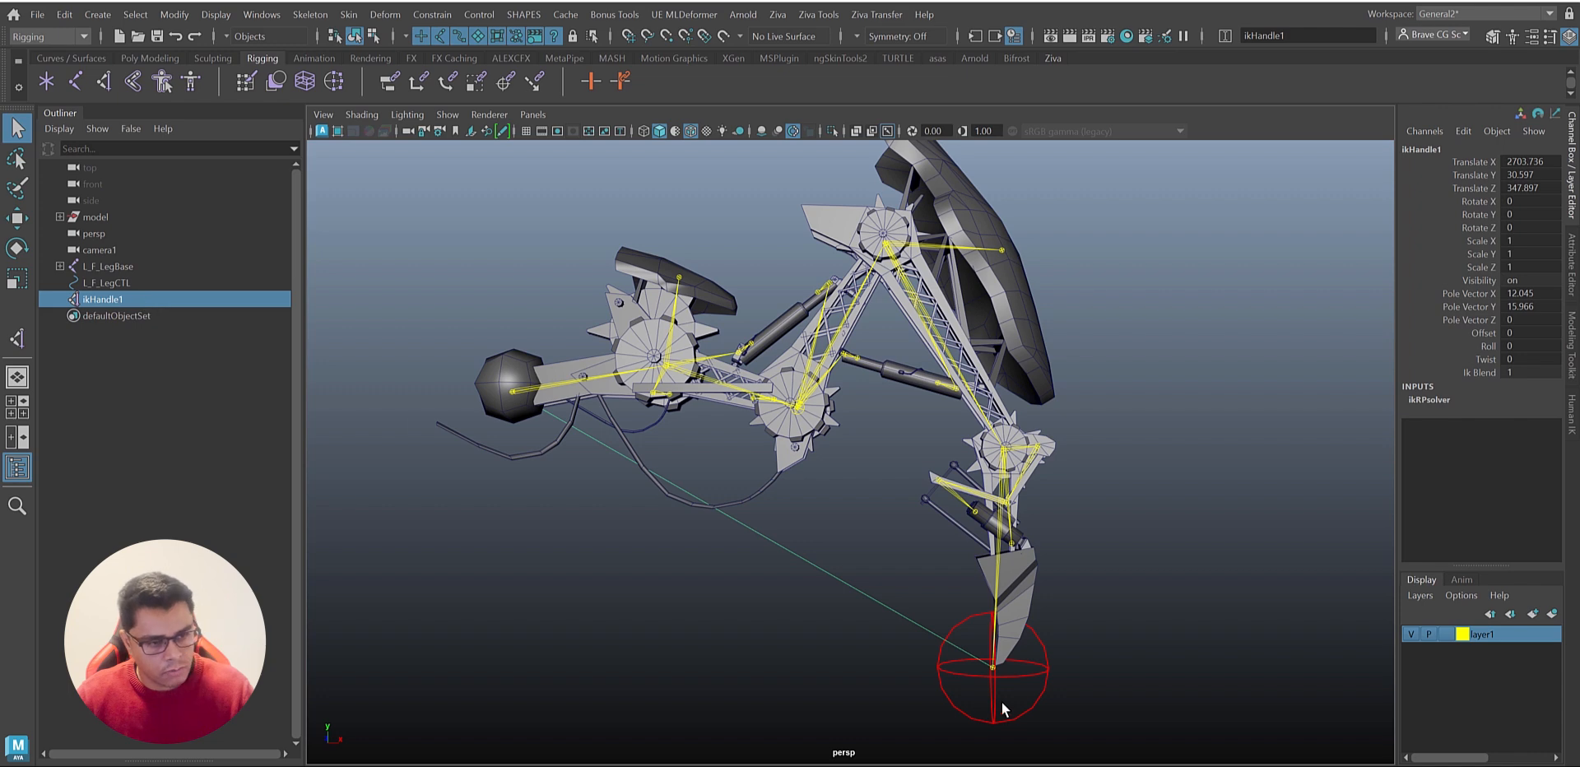
pyautogui.keyDown('shift'); pyautogui.click(1056, 669); pyautogui.keyUp('shift')
pyautogui.press('p')
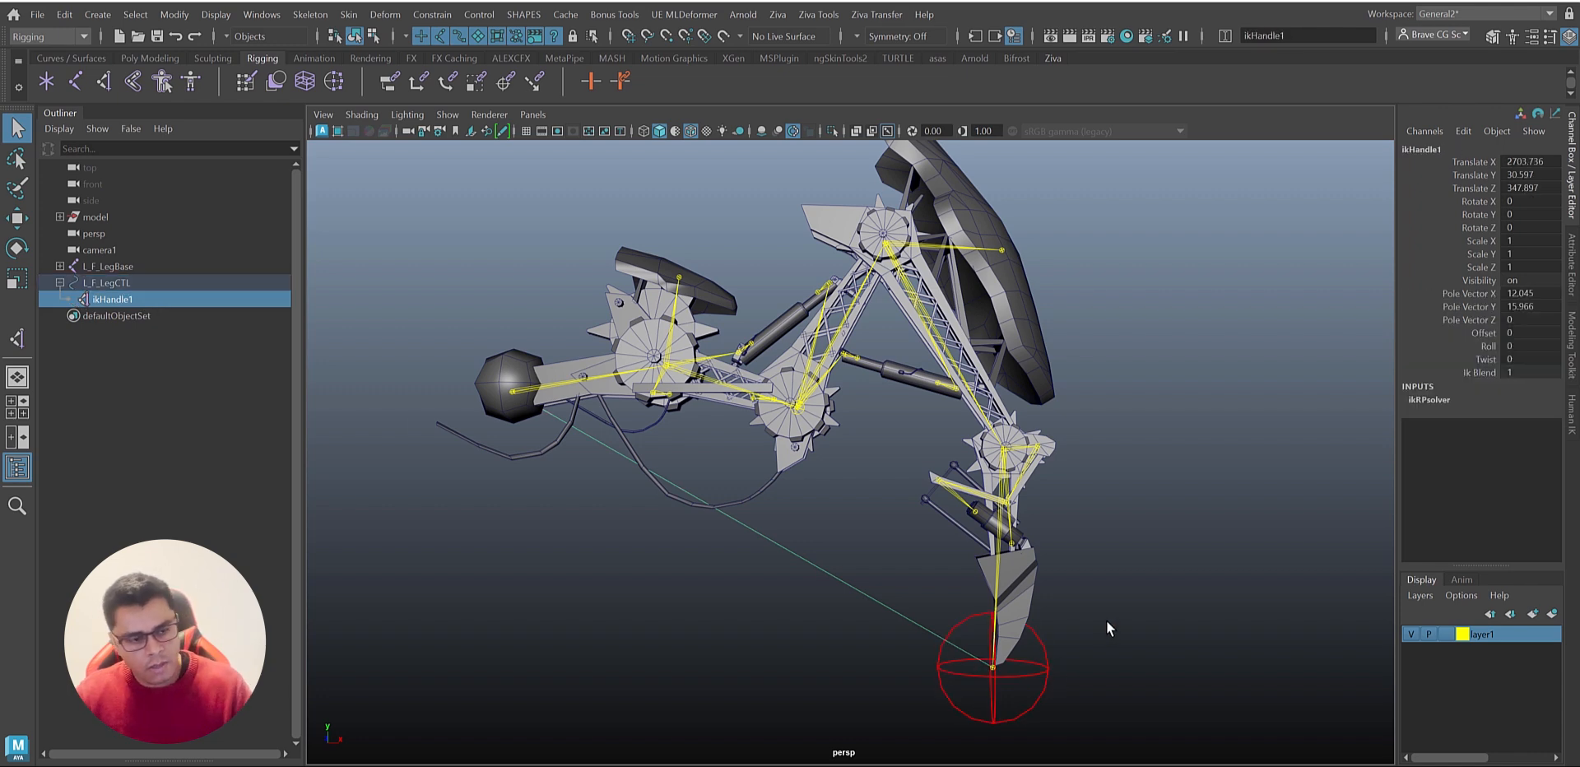
# Step: Test the IK by moving the L_F_LegCTL control in toward the base, and undo each move
pyautogui.click(1106, 620)
pyautogui.click(1034, 669)
pyautogui.press('w')
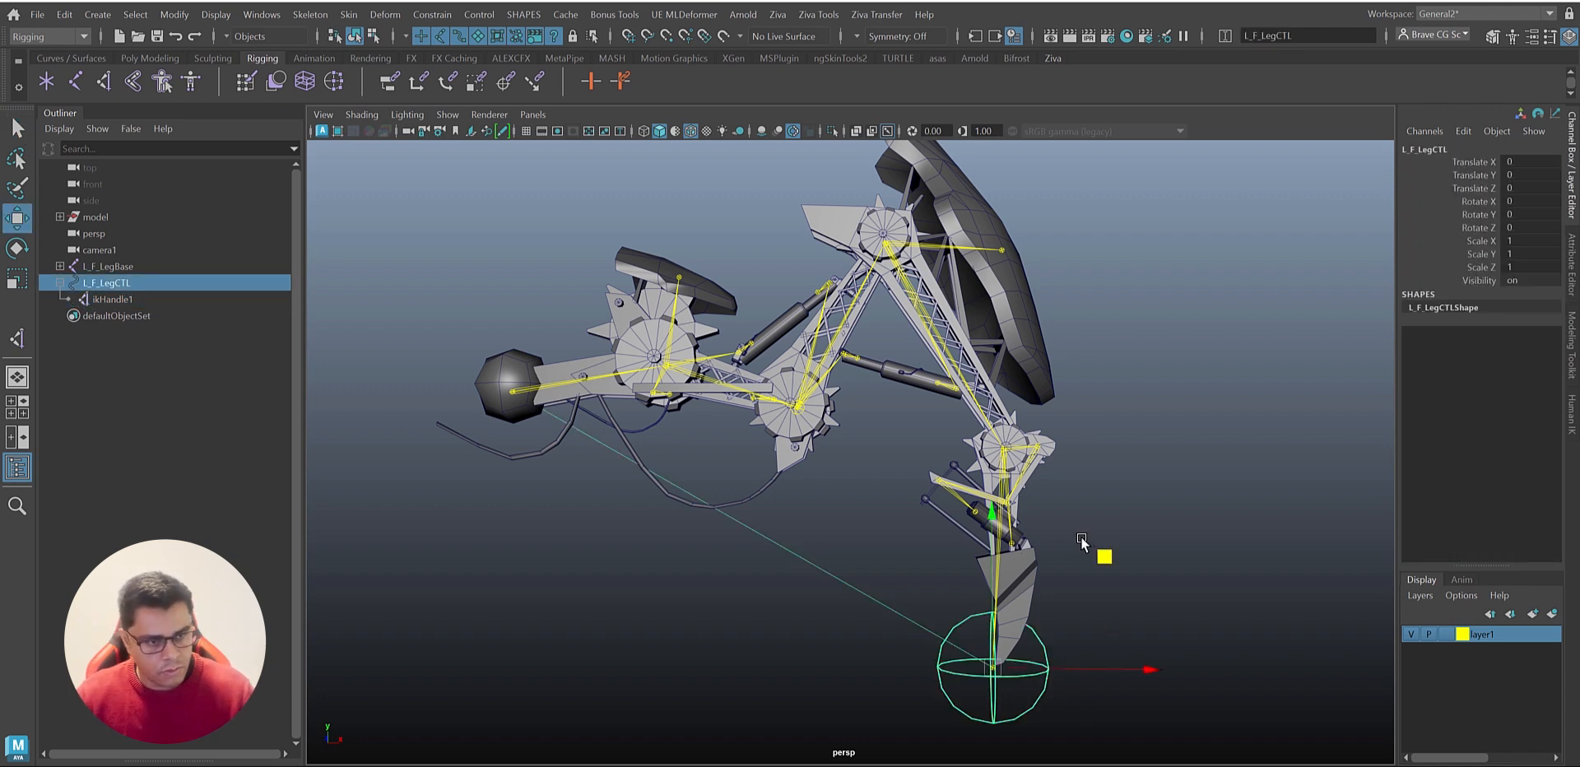
pyautogui.moveTo(1079, 546); pyautogui.dragTo(969, 507, button='middle')
pyautogui.hotkey('ctrl', 'z')
pyautogui.moveTo(1147, 564); pyautogui.dragTo(1017, 566)
pyautogui.hotkey('ctrl', 'z')
# Step: Test the leg's stretch by moving L_F_LegCTL outward and up, away from the base, and undo the move
pyautogui.keyDown('alt'); pyautogui.moveTo(931, 535); pyautogui.dragTo(942, 537, button='middle'); pyautogui.keyUp('alt')
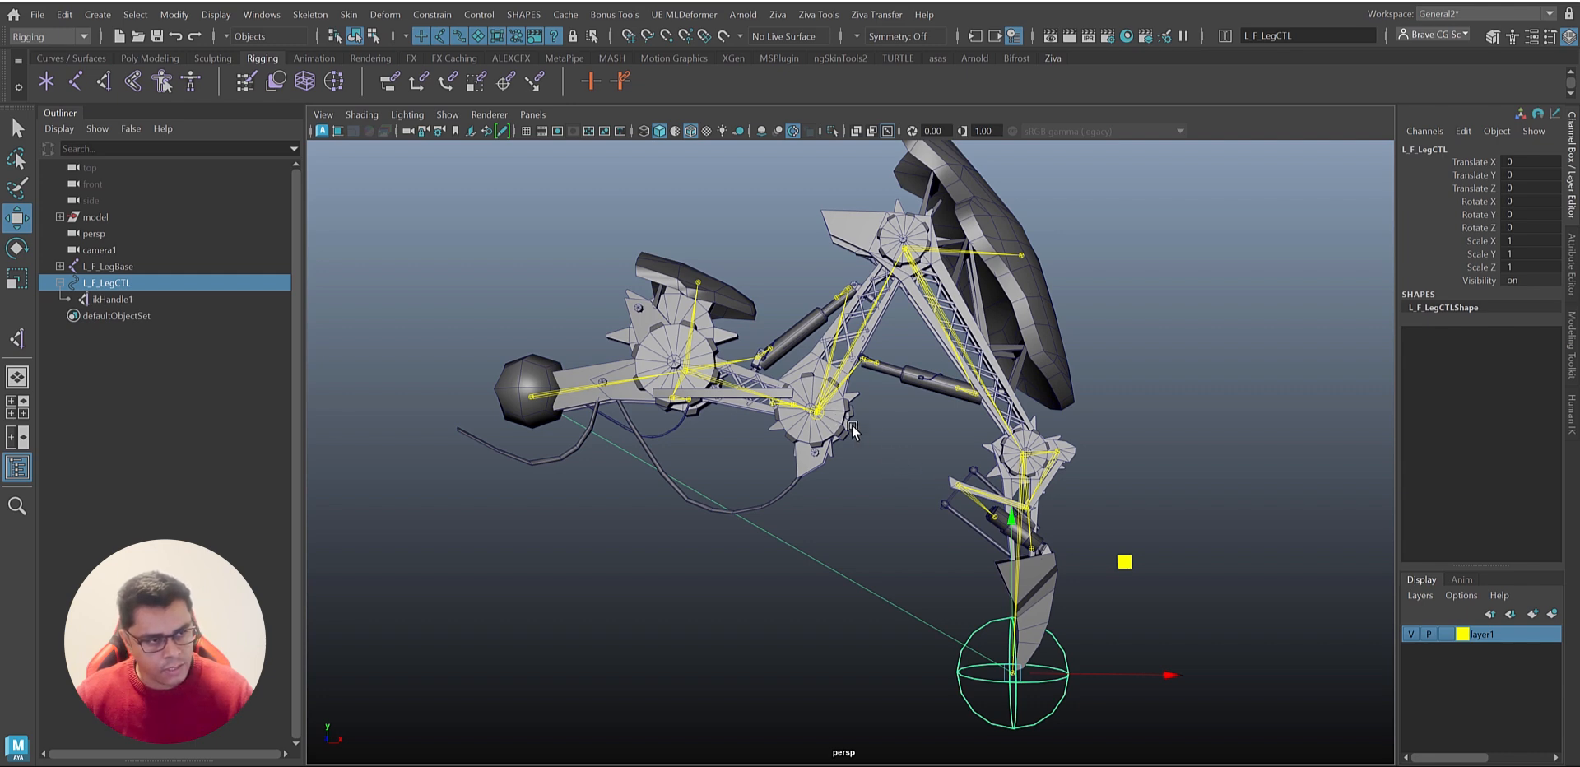
pyautogui.keyDown('alt'); pyautogui.moveTo(902, 517); pyautogui.dragTo(891, 517); pyautogui.keyUp('alt')
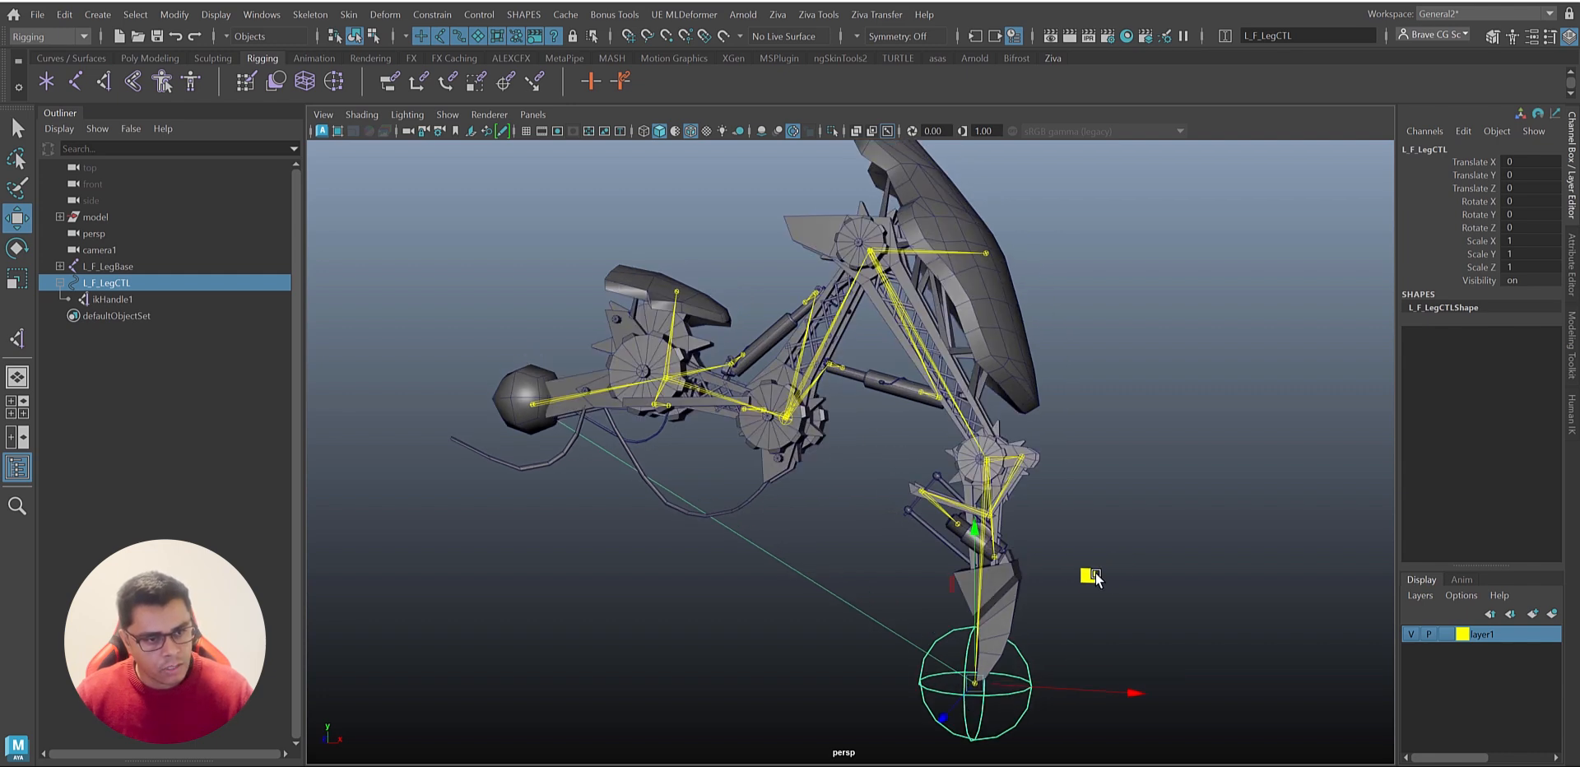
pyautogui.moveTo(1095, 578); pyautogui.dragTo(1226, 535, button='middle')
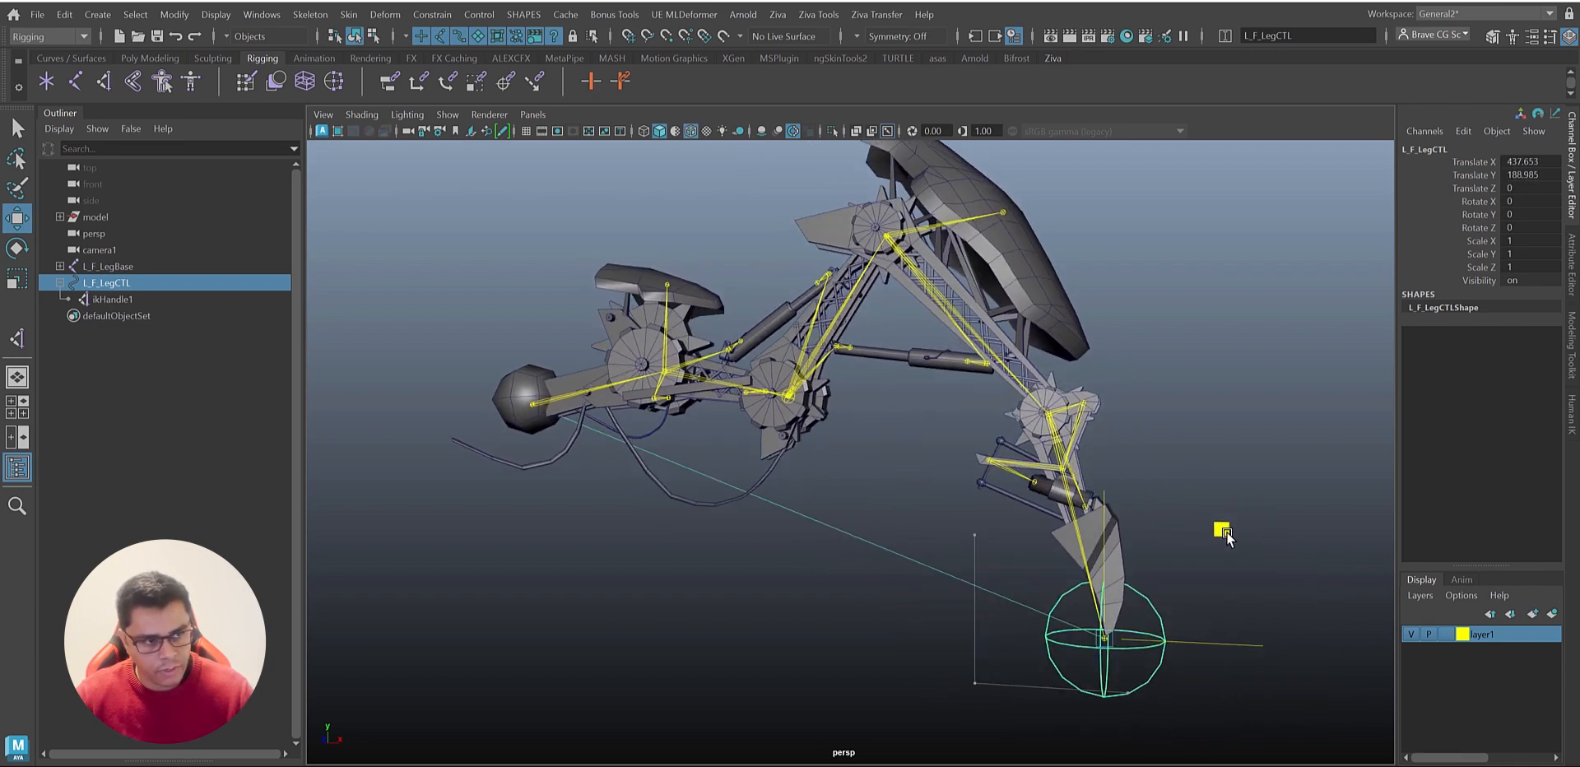
pyautogui.moveTo(1227, 535); pyautogui.dragTo(1233, 538)
pyautogui.hotkey('ctrl', 'z')
pyautogui.keyDown('alt'); pyautogui.moveTo(896, 452); pyautogui.dragTo(856, 395); pyautogui.keyUp('alt')
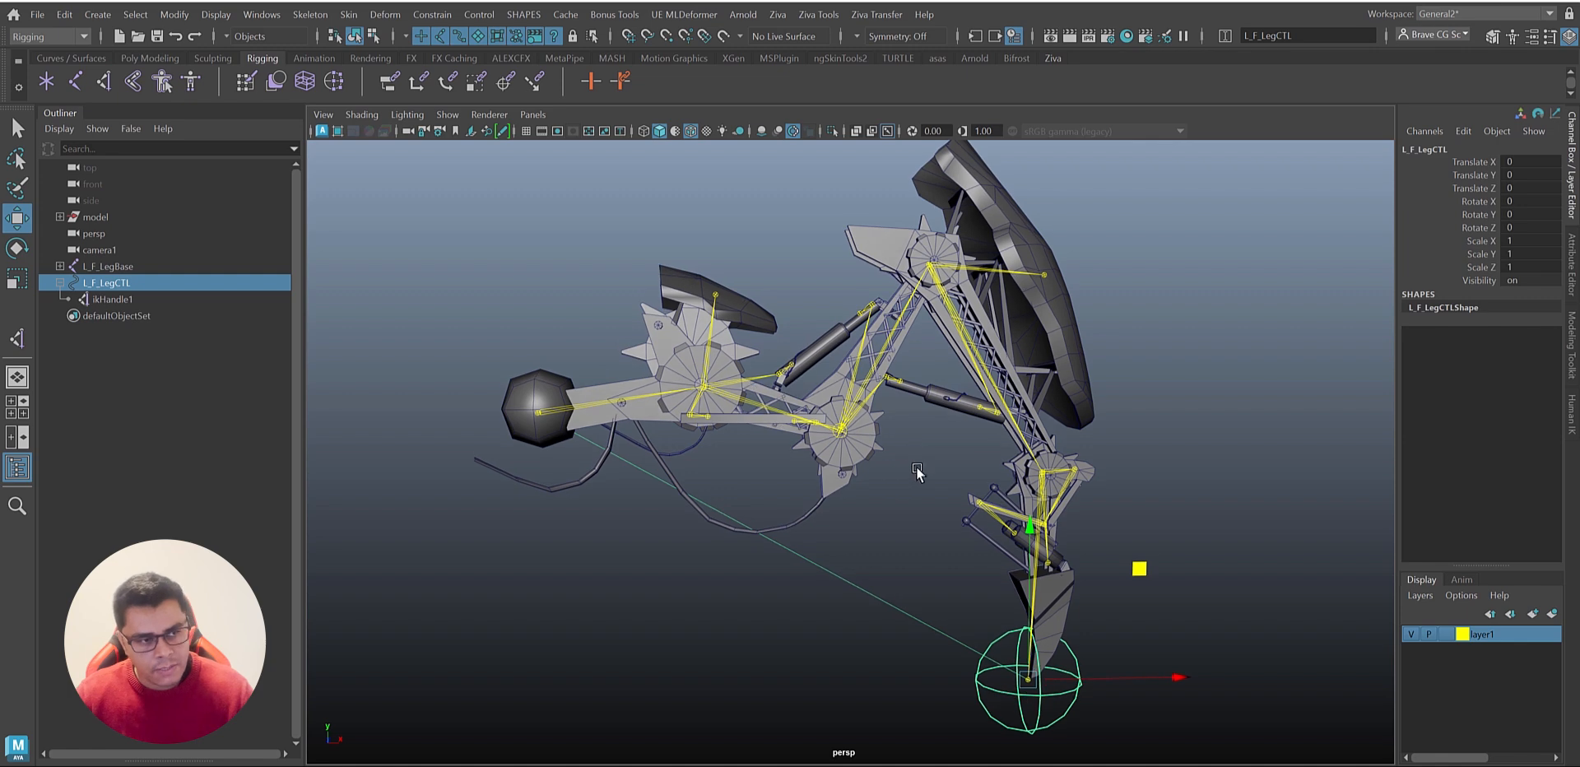
# Step: Move L_F_LegCTL around with the leg's pistons in close view to check how they follow, and undo the moves
pyautogui.moveTo(894, 450)
pyautogui.keyDown('alt'); pyautogui.mouseDown()
pyautogui.moveTo(888, 466)
pyautogui.moveTo(909, 468)
pyautogui.moveTo(902, 449)
pyautogui.moveTo(871, 457)
pyautogui.mouseUp(); pyautogui.keyUp('alt')
pyautogui.scroll(4, 889, 467)
pyautogui.moveTo(1070, 621); pyautogui.dragTo(1203, 631, button='middle')
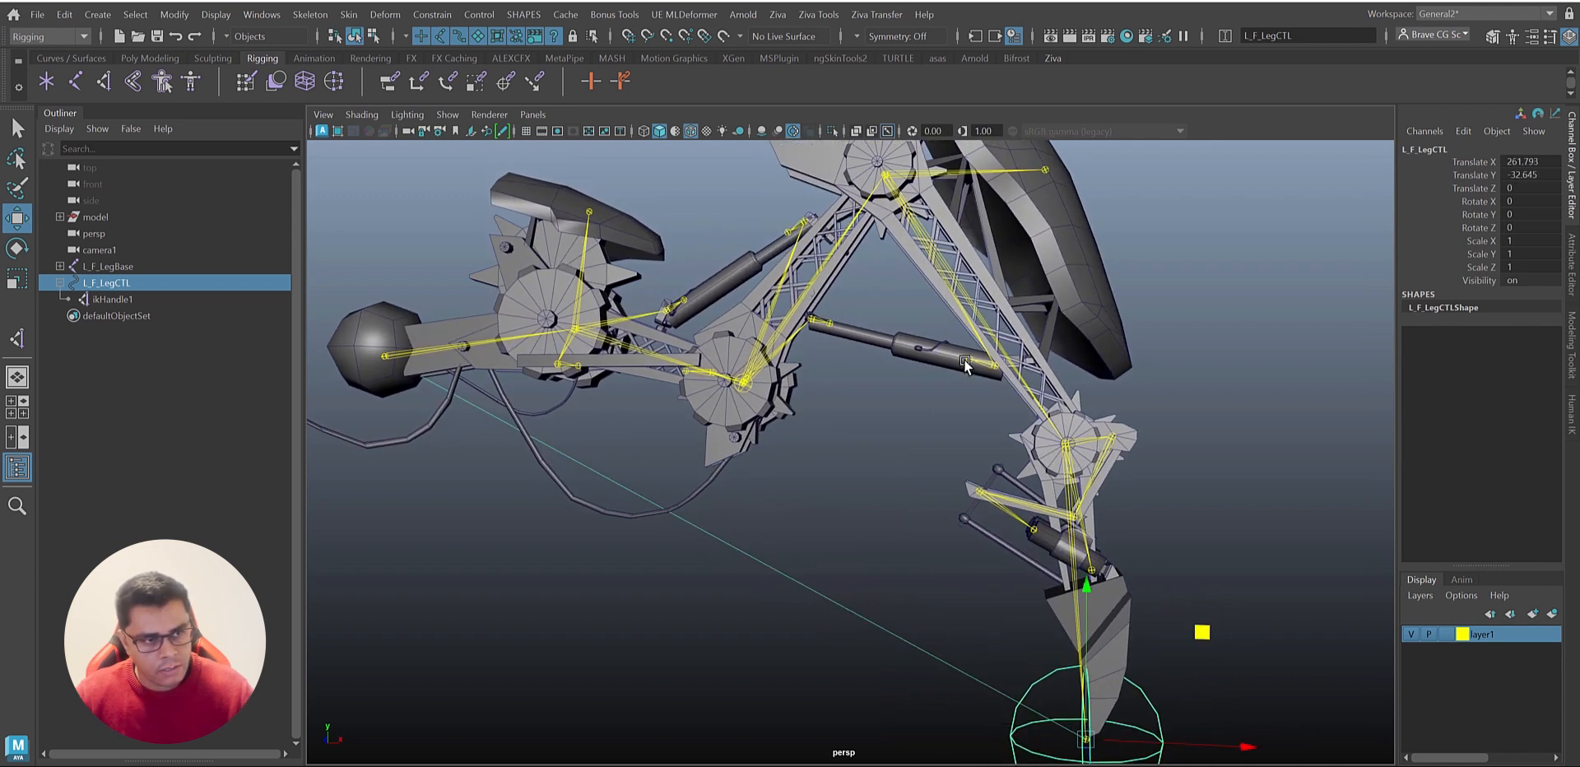
pyautogui.moveTo(1201, 634); pyautogui.dragTo(1178, 549)
pyautogui.hotkey('ctrl', 'z')
pyautogui.hotkey('ctrl', 'z')
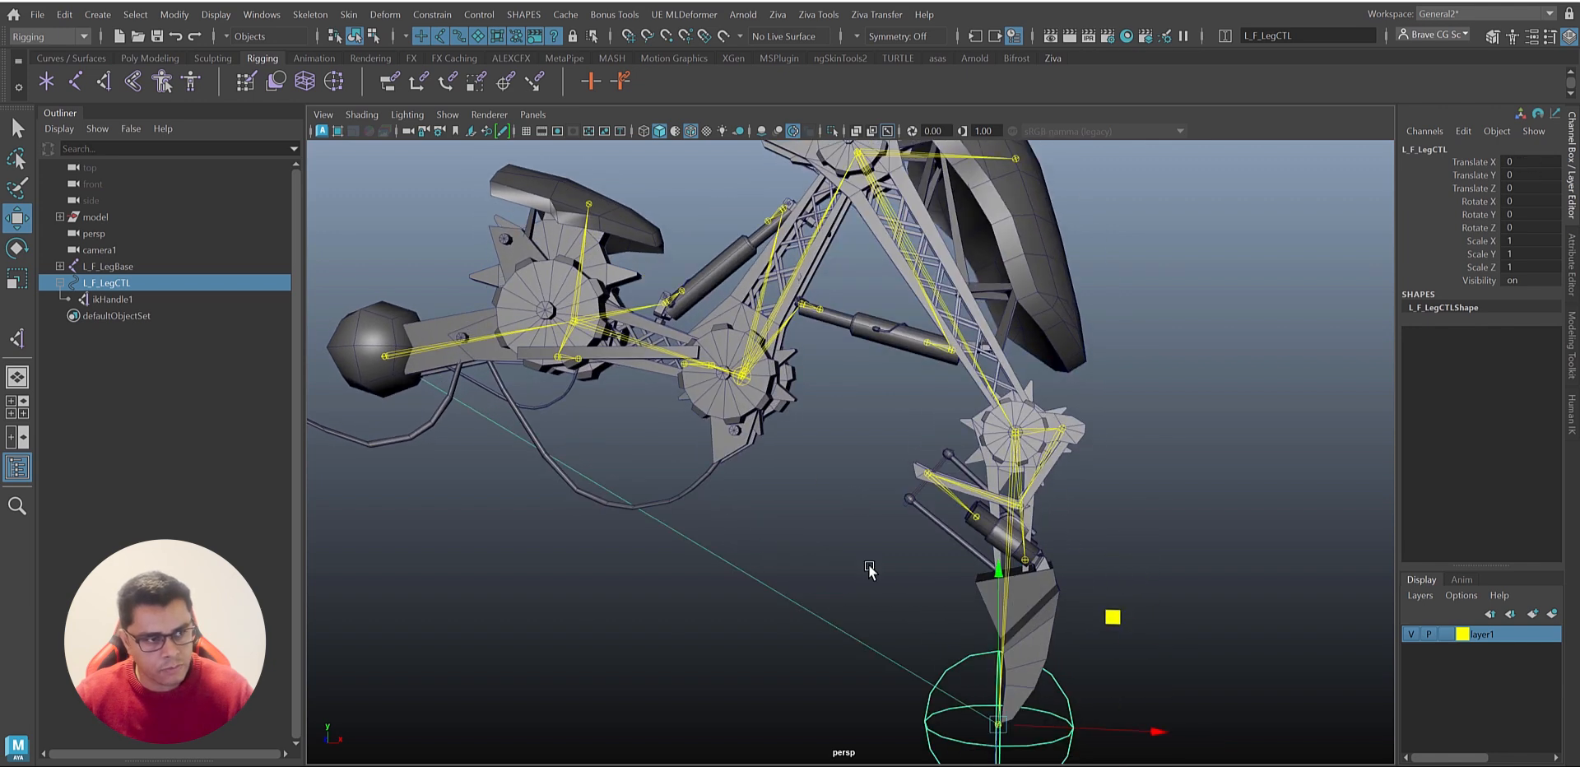
# Step: Open the Node Editor and place its window beside the leg so the whole rig stays in view
pyautogui.keyDown('alt'); pyautogui.moveTo(776, 405); pyautogui.dragTo(829, 483); pyautogui.keyUp('alt')
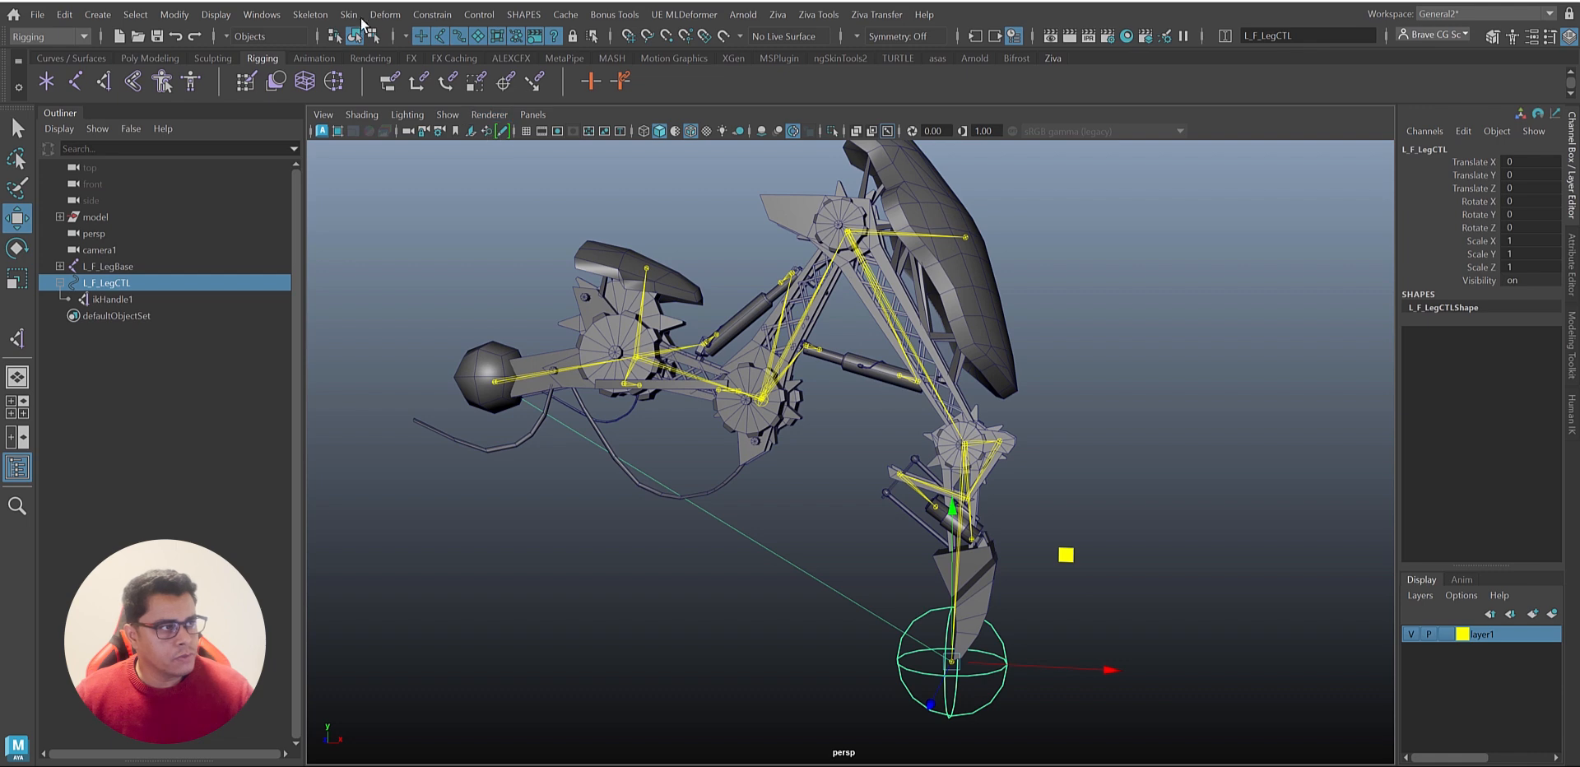
pyautogui.click(255, 16)
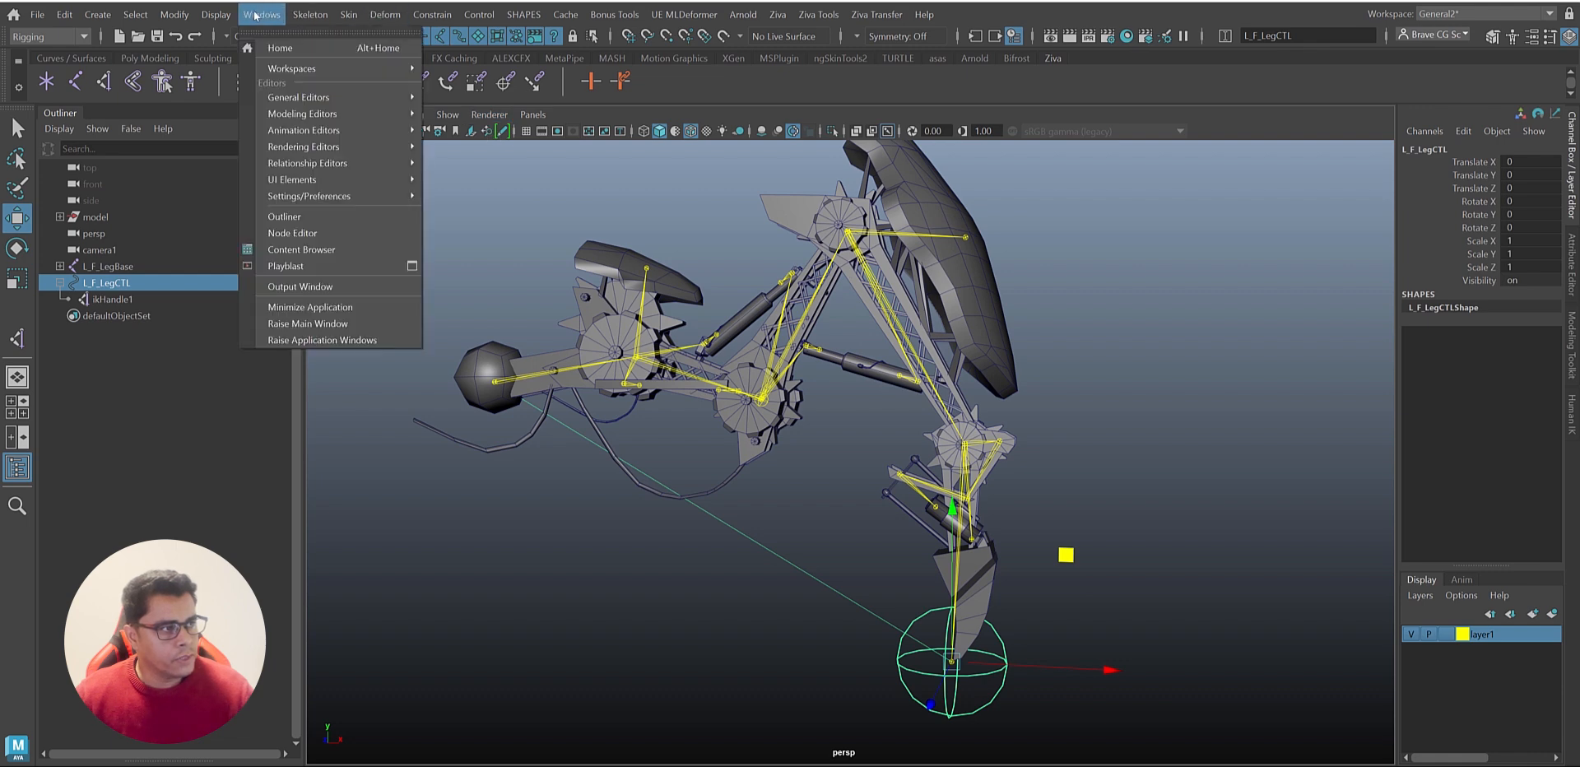
pyautogui.click(344, 235)
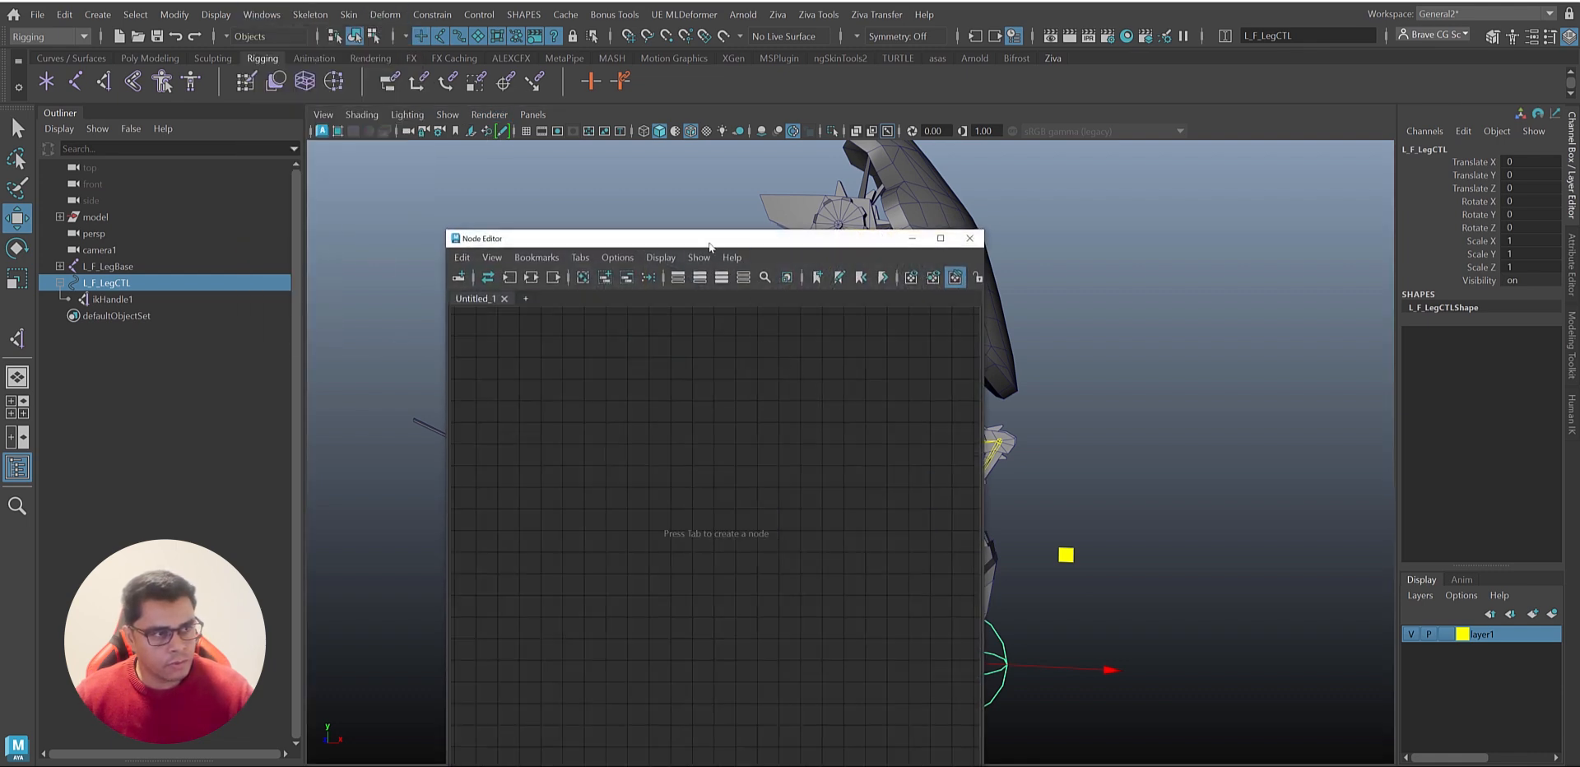
pyautogui.moveTo(711, 245); pyautogui.dragTo(1113, 196)
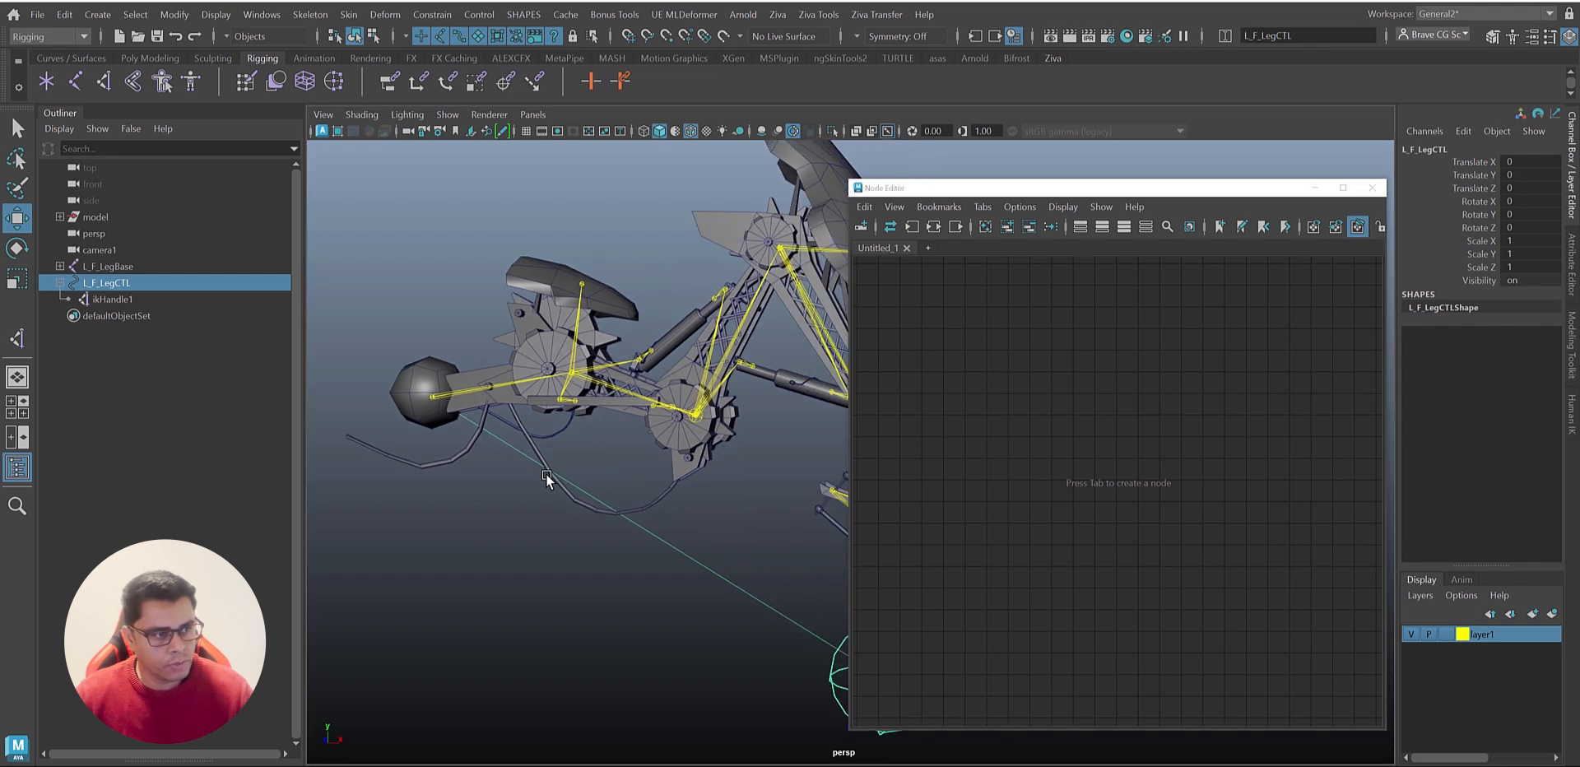
pyautogui.keyDown('alt'); pyautogui.moveTo(547, 480); pyautogui.dragTo(635, 503); pyautogui.keyUp('alt')
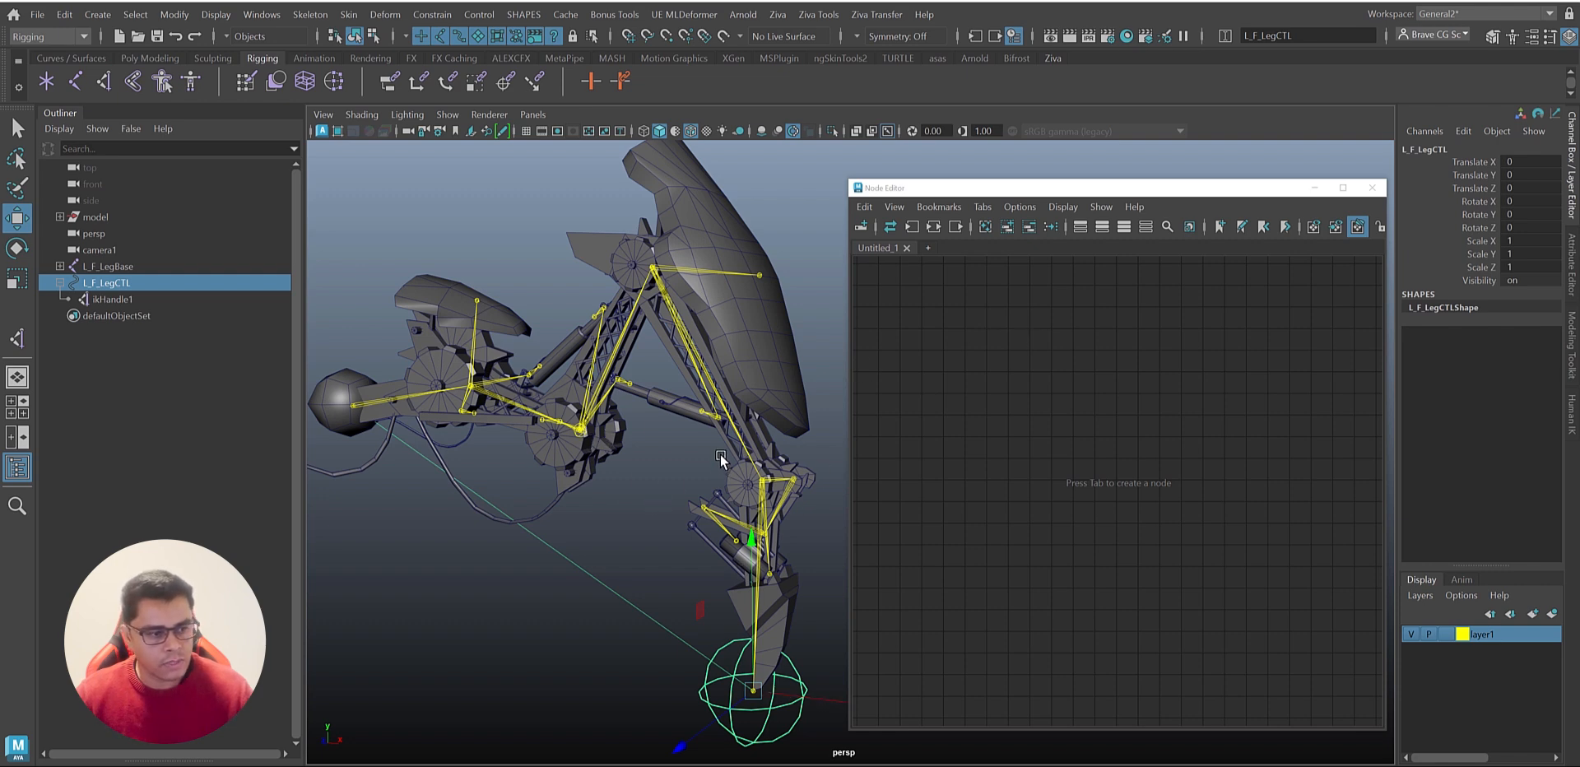
pyautogui.keyDown('alt'); pyautogui.moveTo(721, 459); pyautogui.dragTo(720, 423, button='middle'); pyautogui.keyUp('alt')
# Step: Add L_F_LegCTL to the Node Editor graph, show its full attribute list and expand its Translate channels
pyautogui.click(582, 612)
pyautogui.moveTo(714, 675); pyautogui.dragTo(718, 676)
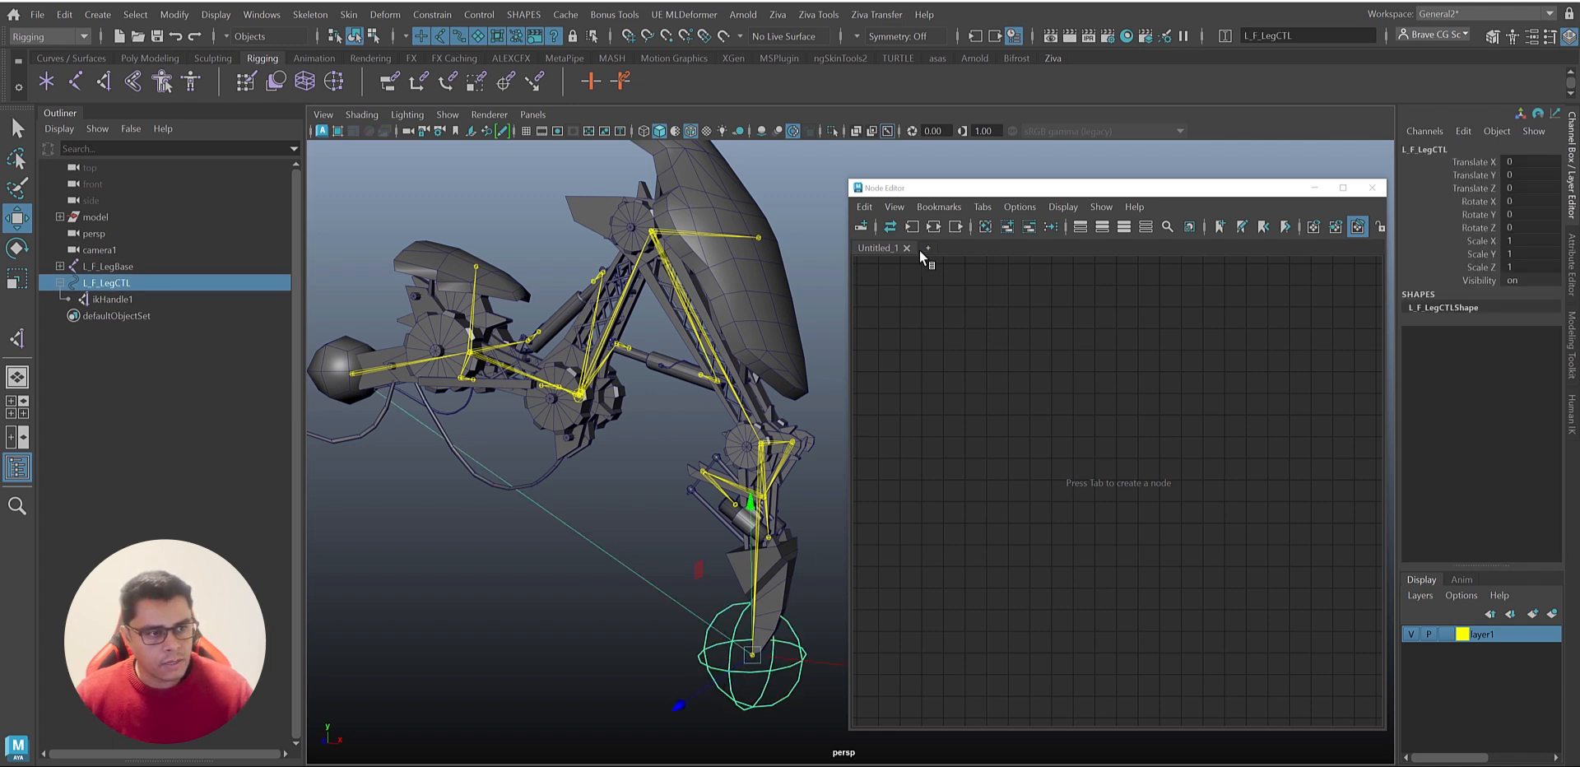
pyautogui.click(1002, 228)
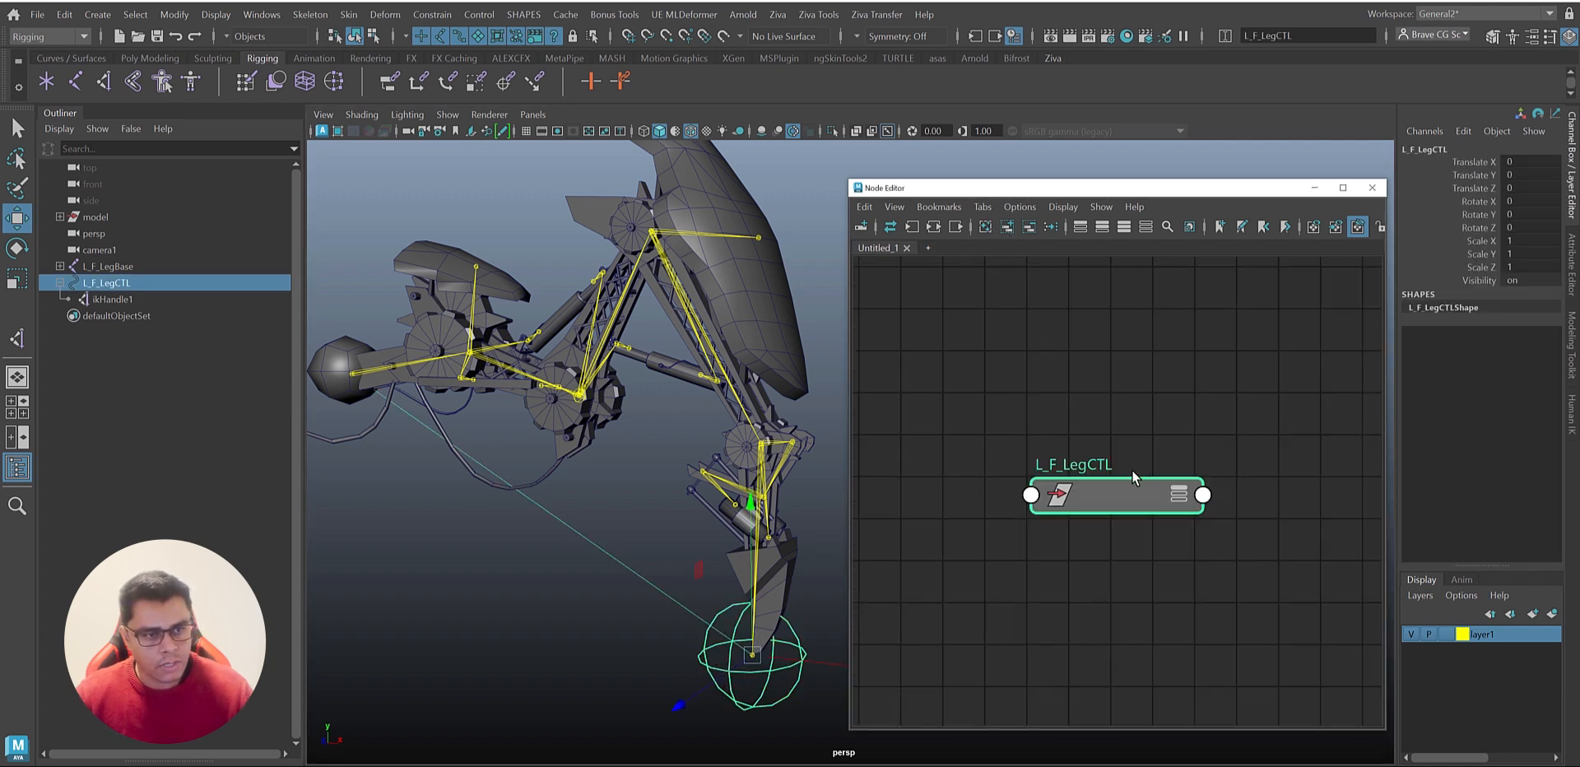
pyautogui.moveTo(1103, 493); pyautogui.dragTo(1000, 316)
pyautogui.press('3')
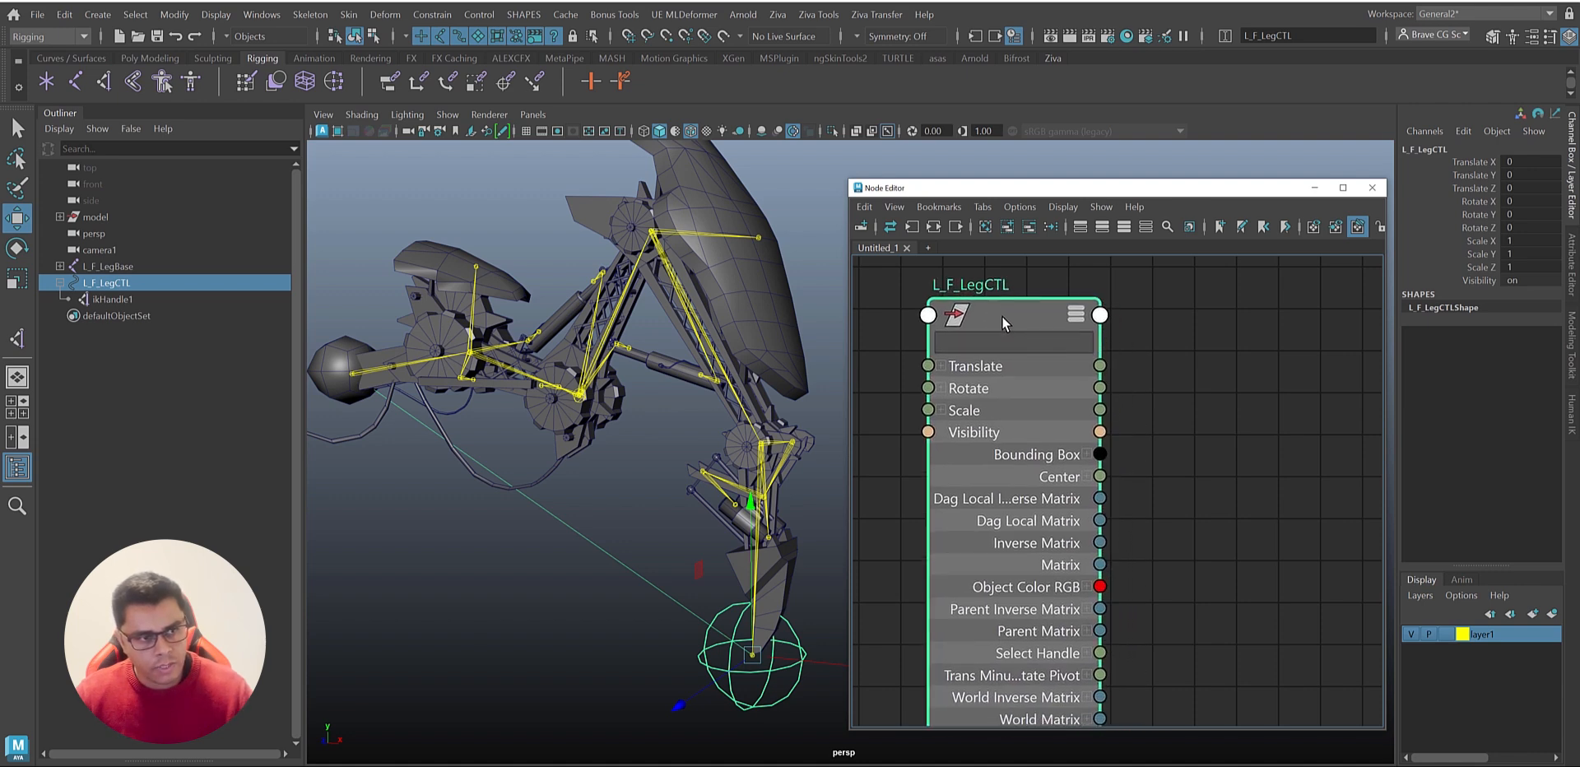
pyautogui.click(944, 365)
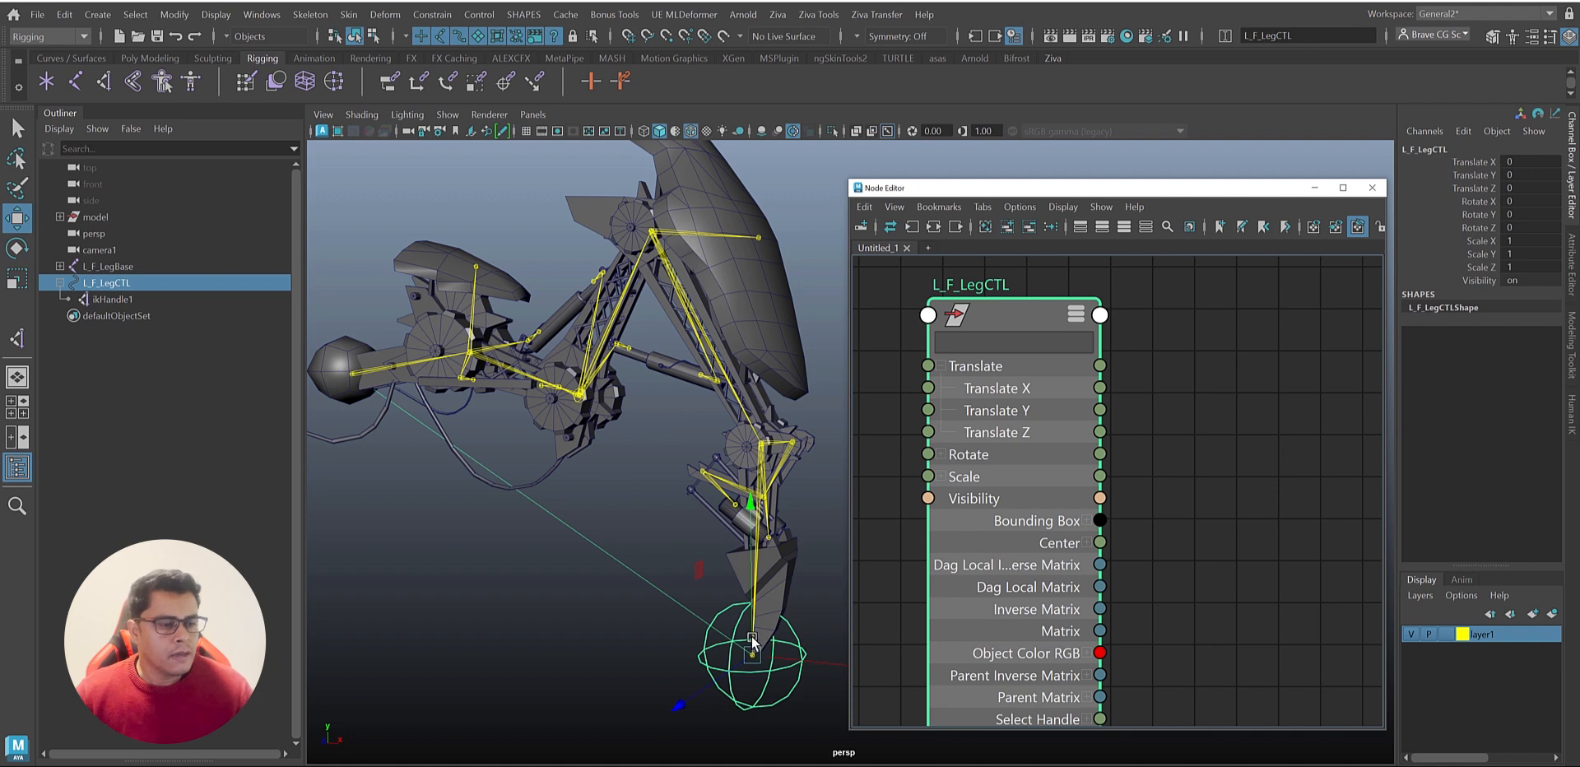
# Step: Try moving L_F_LegCTL along the X axis to check its translation channel, and undo the move
pyautogui.keyDown('alt'); pyautogui.moveTo(819, 640); pyautogui.dragTo(753, 600, button='middle'); pyautogui.keyUp('alt')
pyautogui.keyDown('alt'); pyautogui.moveTo(753, 600); pyautogui.dragTo(740, 591, button='right'); pyautogui.keyUp('alt')
pyautogui.moveTo(740, 591); pyautogui.dragTo(815, 568)
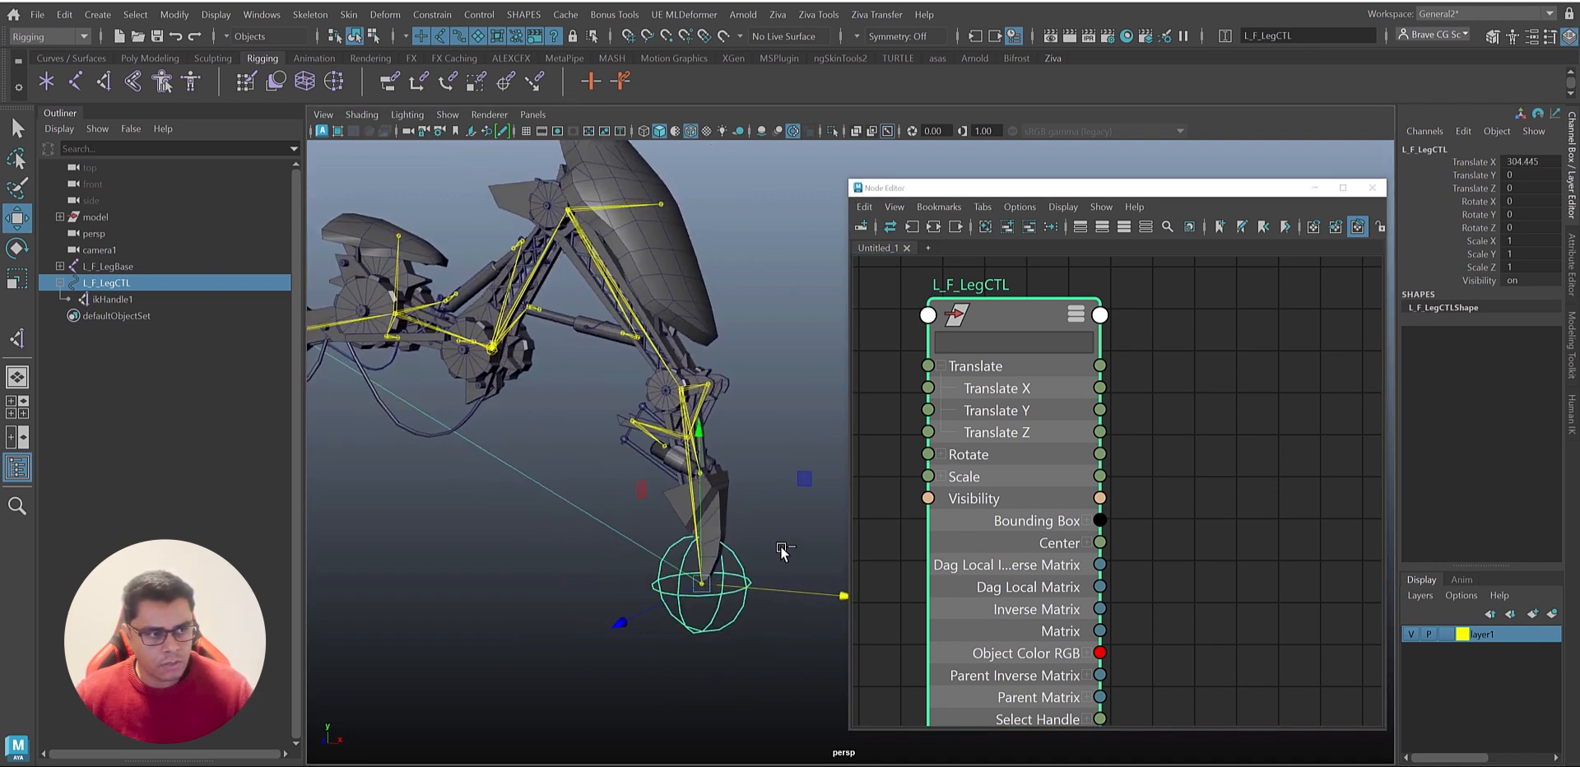
pyautogui.hotkey('ctrl', 'z')
# Step: Set the Rotate Z of joint1 at the lower large gear to 0
pyautogui.keyDown('alt'); pyautogui.moveTo(475, 429); pyautogui.dragTo(611, 500, button='middle'); pyautogui.keyUp('alt')
pyautogui.keyDown('alt'); pyautogui.moveTo(582, 404); pyautogui.dragTo(683, 411, button='right'); pyautogui.keyUp('alt')
pyautogui.keyDown('alt'); pyautogui.moveTo(494, 395); pyautogui.dragTo(620, 423, button='middle'); pyautogui.keyUp('alt')
pyautogui.click(531, 412)
pyautogui.click(1536, 227)
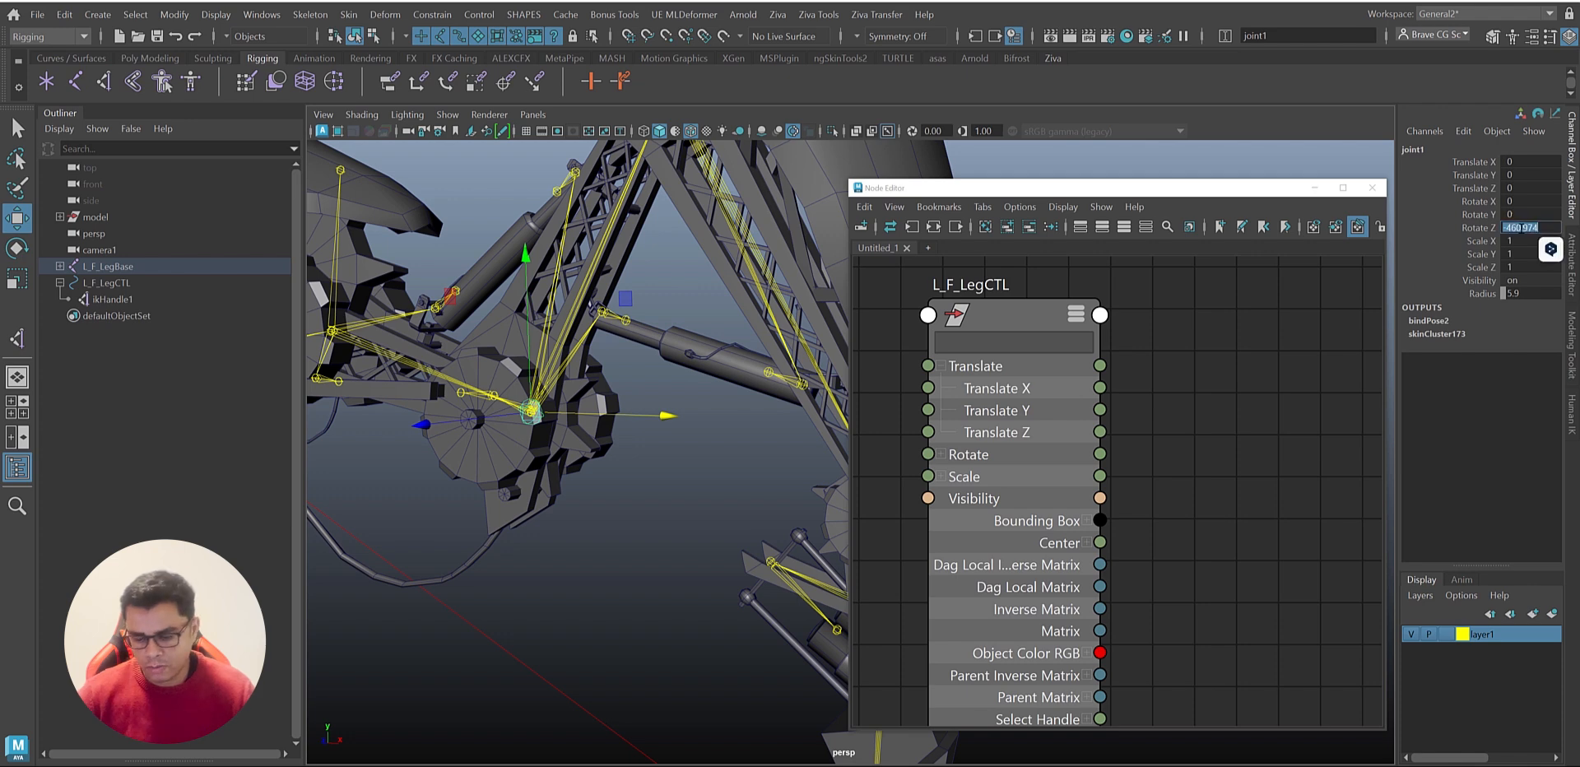
pyautogui.write('0')
pyautogui.press('Return')
# Step: Try rotating joint1 around its Z axis to see how the gear turns, and undo the rotation
pyautogui.keyDown('alt'); pyautogui.moveTo(537, 525); pyautogui.dragTo(603, 504); pyautogui.keyUp('alt')
pyautogui.press('e')
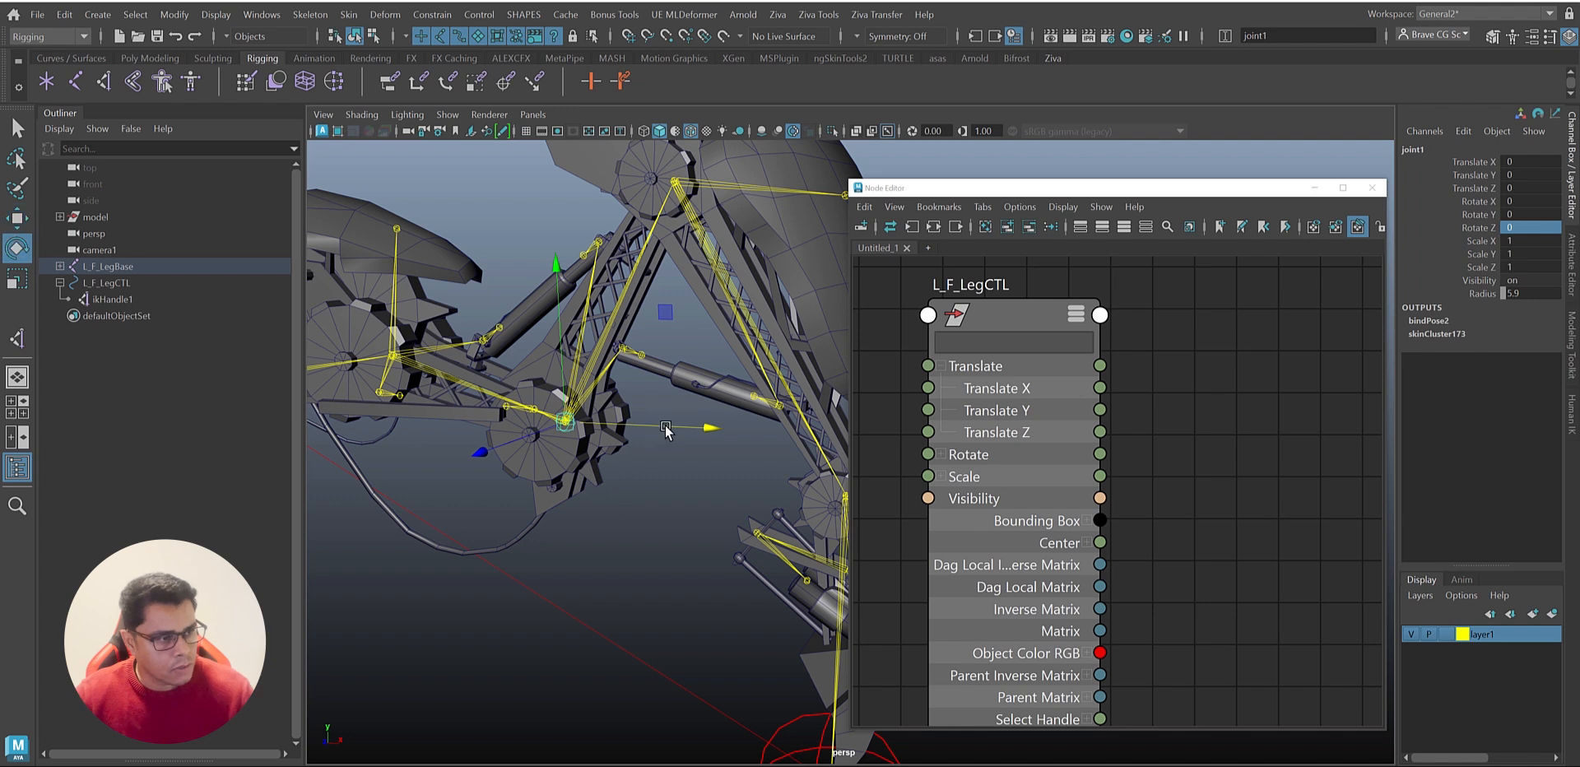
pyautogui.moveTo(687, 364); pyautogui.dragTo(695, 445)
pyautogui.hotkey('ctrl', 'z')
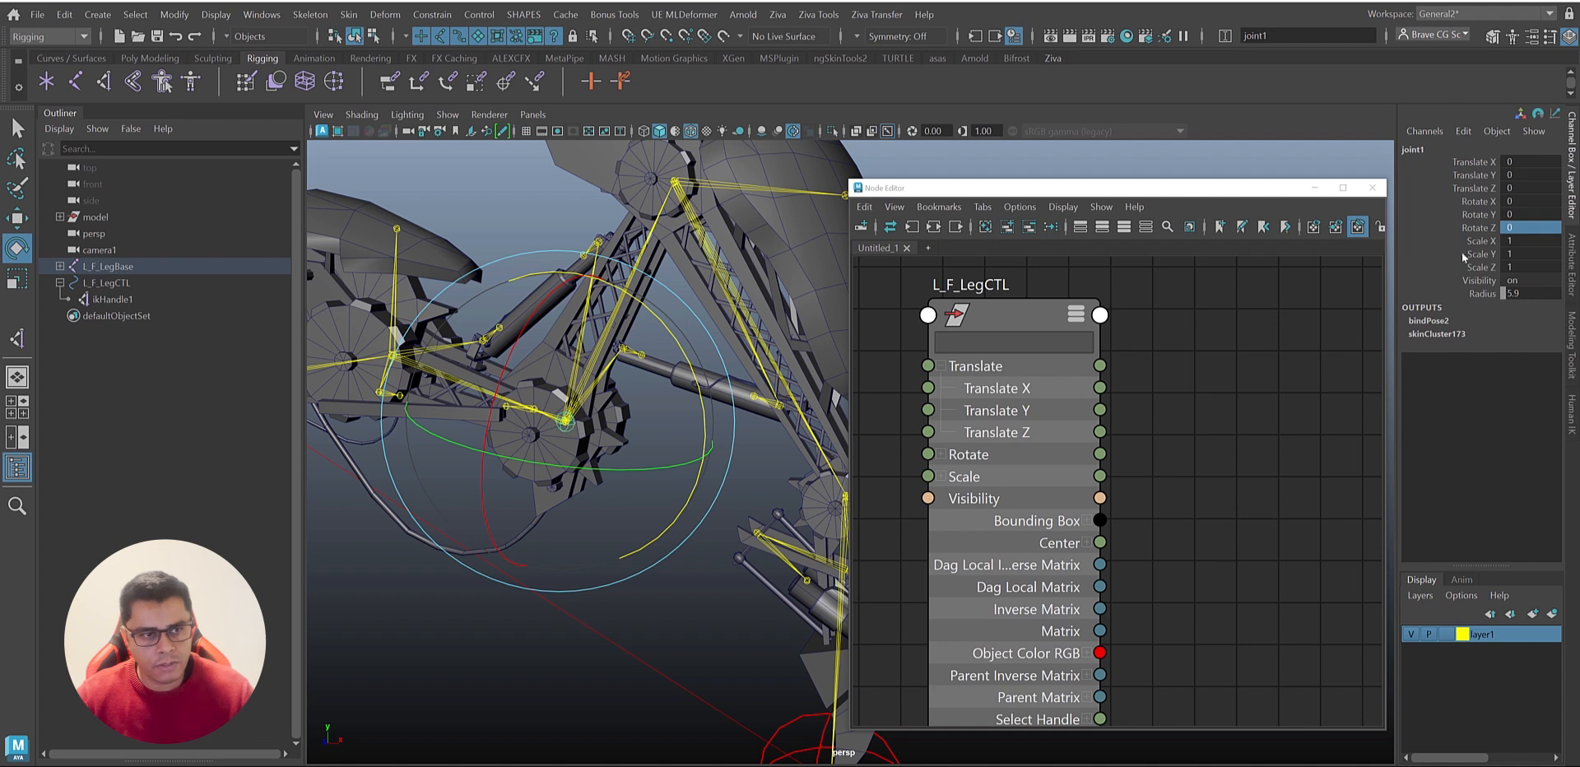
# Step: Add joint1 to the Node Editor graph beside L_F_LegCTL, show its full attribute list and expand its Rotate channels
pyautogui.click(1006, 228)
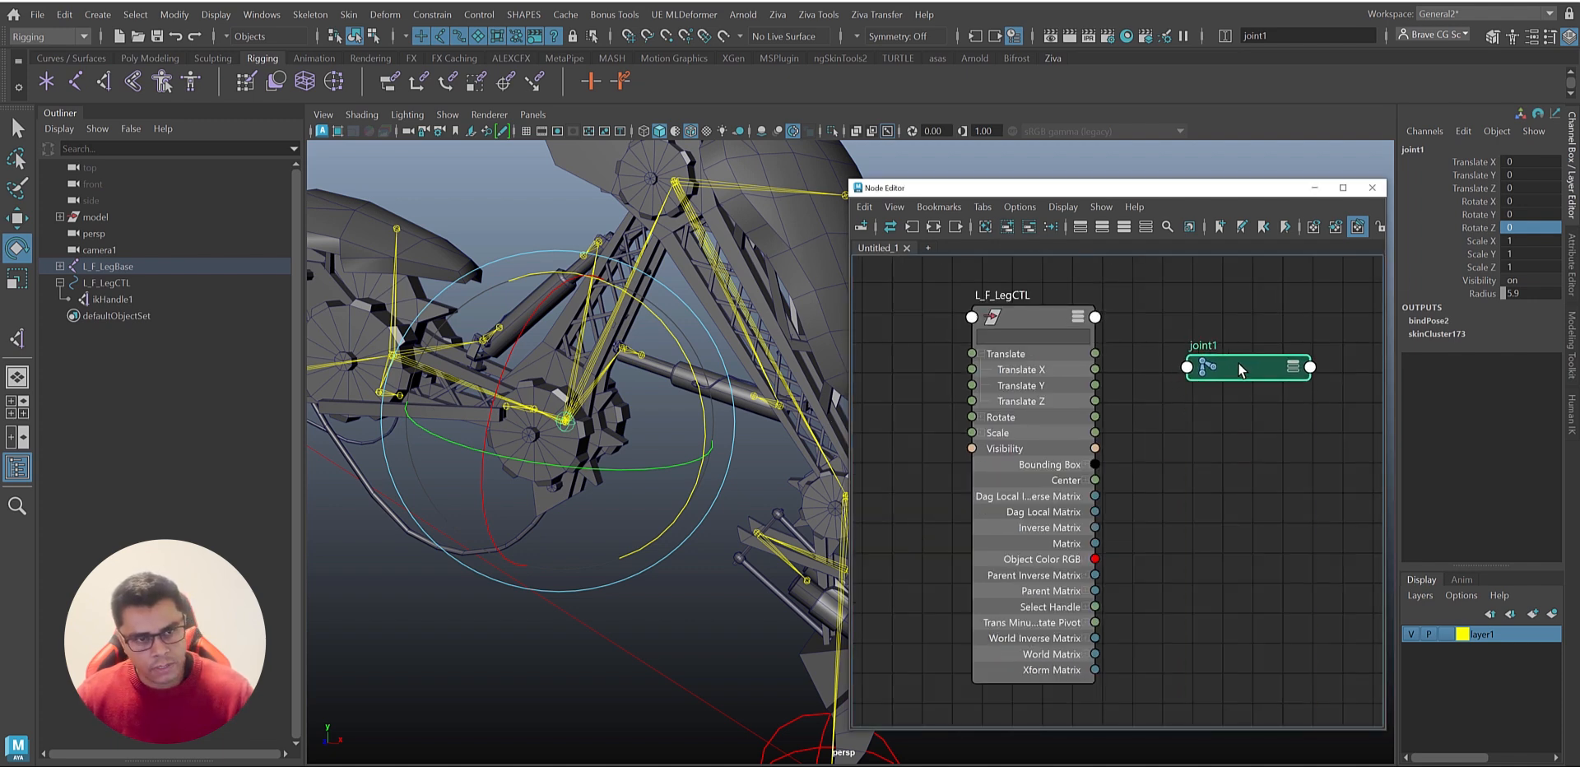
pyautogui.press('3')
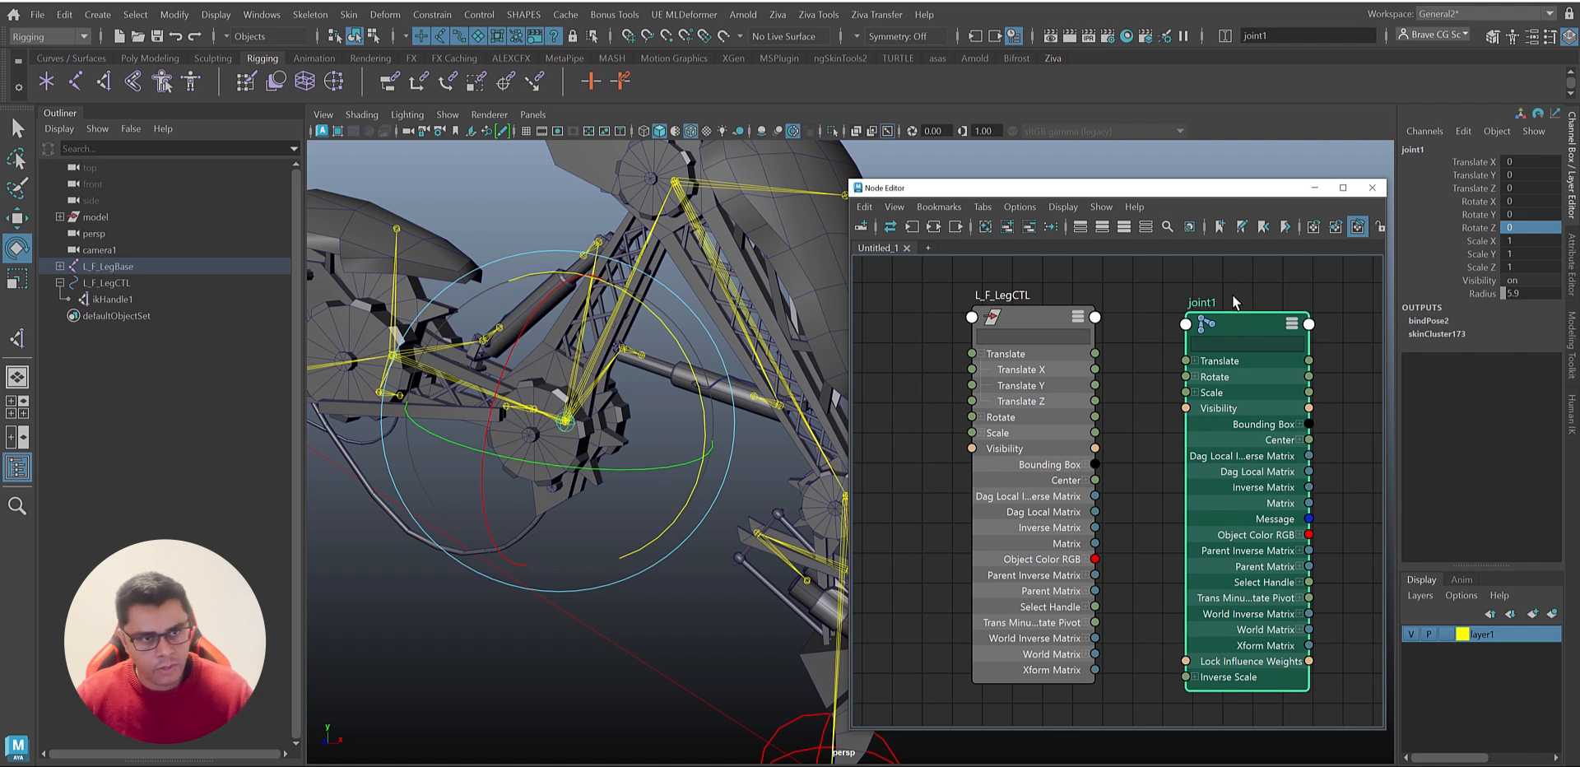
pyautogui.click(1194, 378)
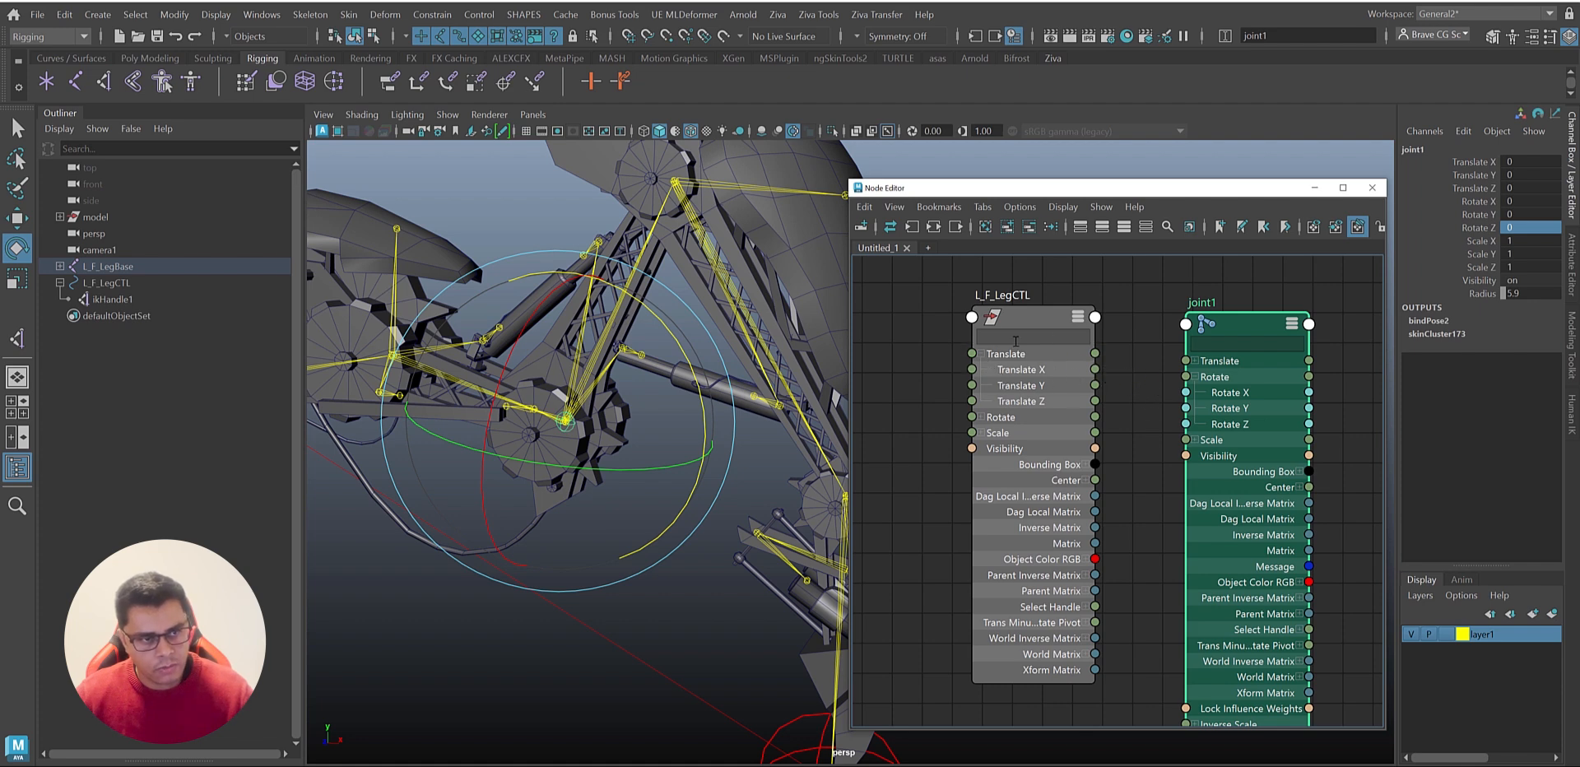
# Step: Connect the Translate X output of L_F_LegCTL to the Rotate Z input of joint1 in the Node Editor graph
pyautogui.moveTo(1038, 314); pyautogui.dragTo(1016, 313)
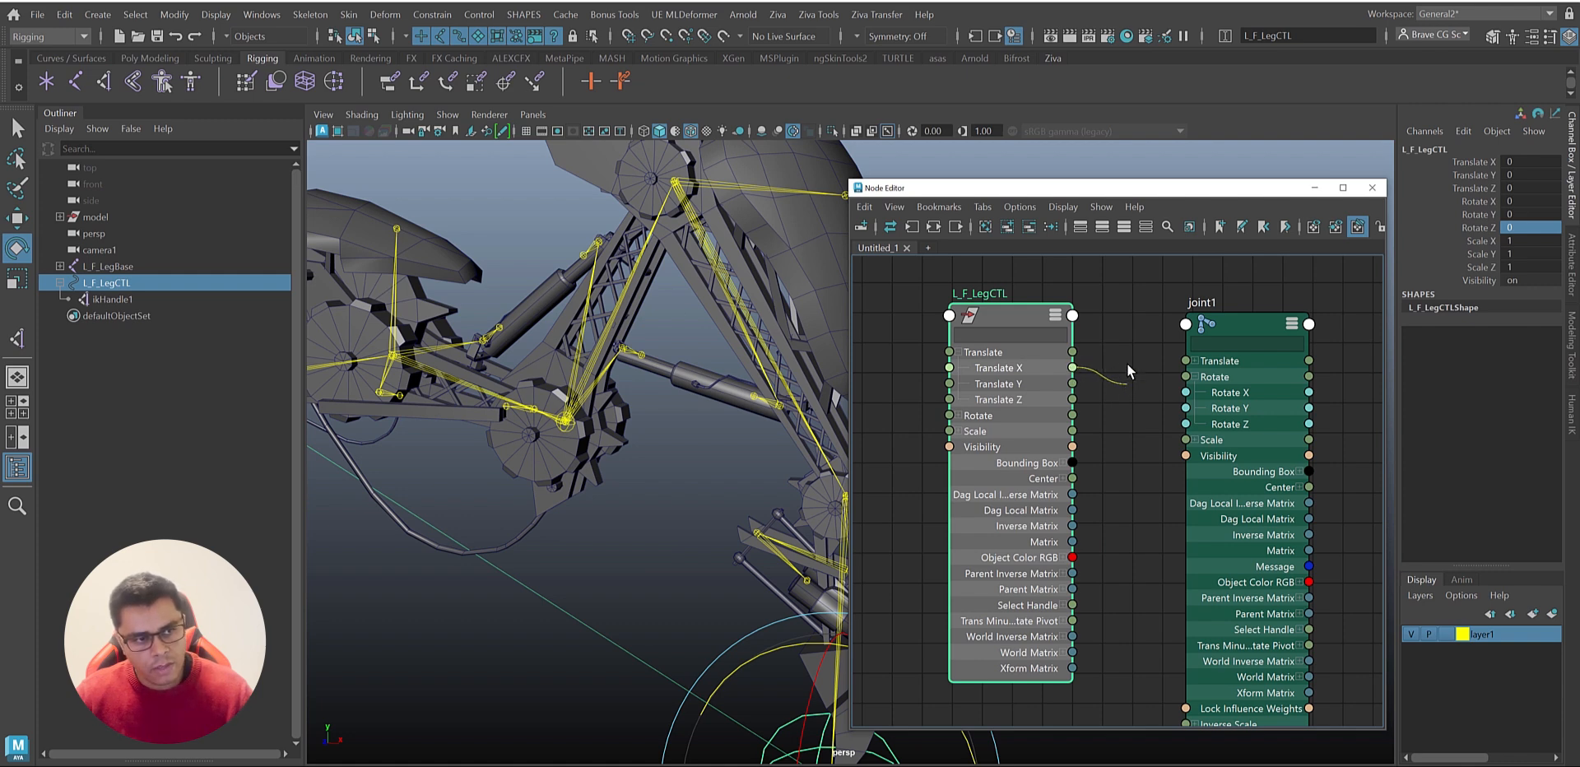
pyautogui.moveTo(1122, 372); pyautogui.dragTo(1129, 373)
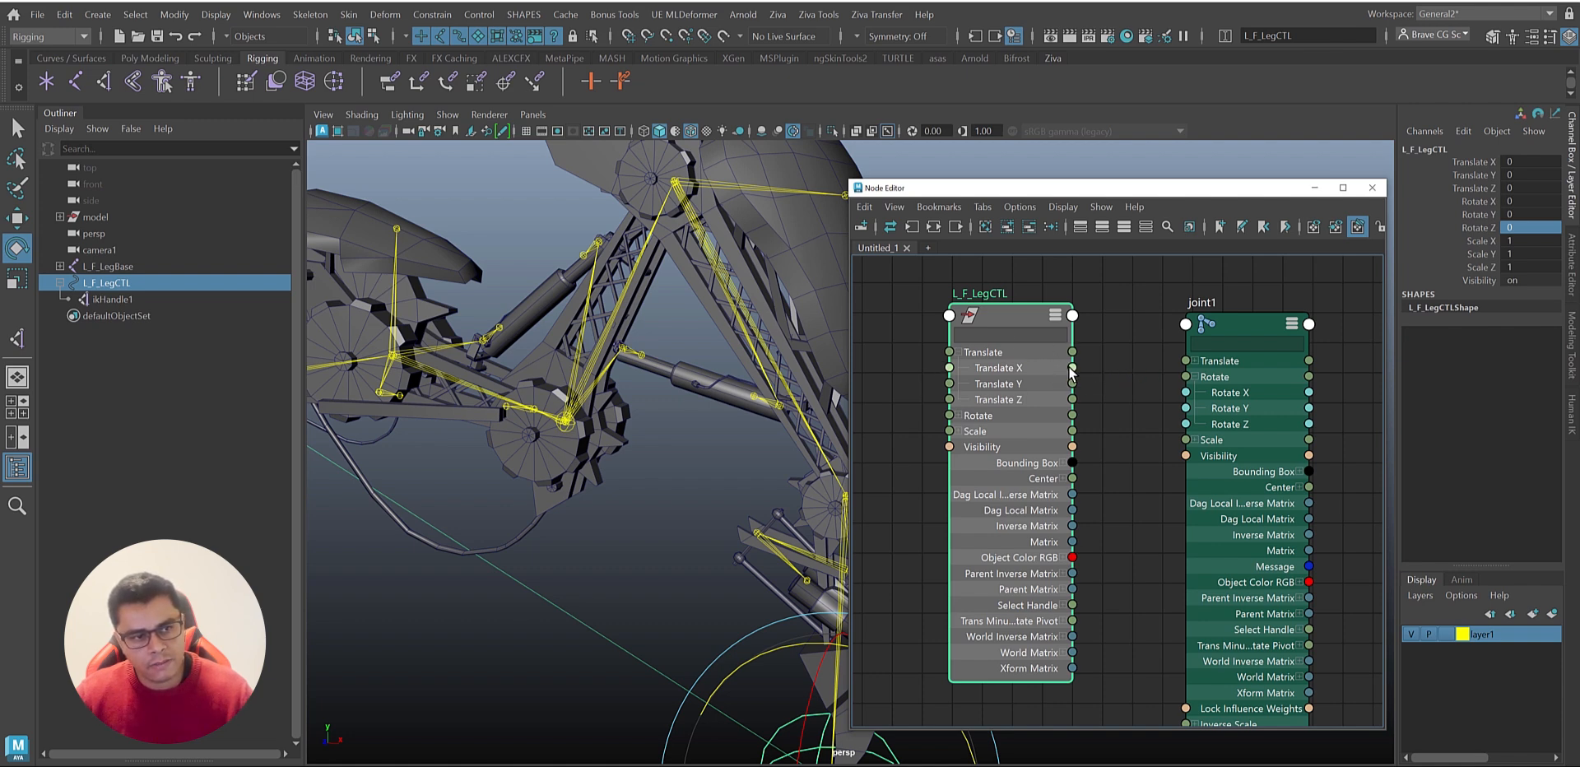
pyautogui.moveTo(1072, 367); pyautogui.dragTo(1147, 393)
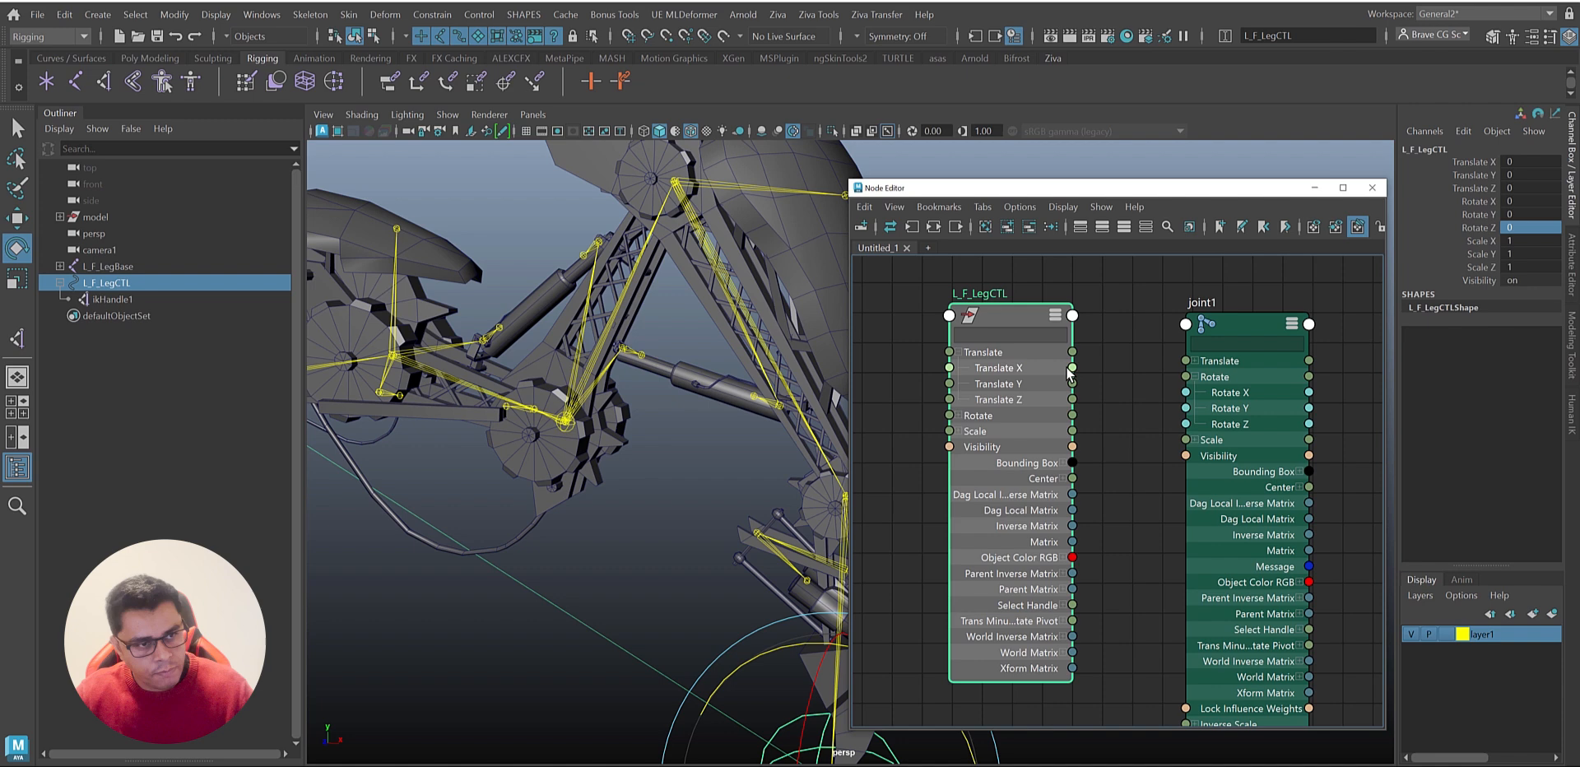
pyautogui.moveTo(1071, 368); pyautogui.dragTo(1144, 392)
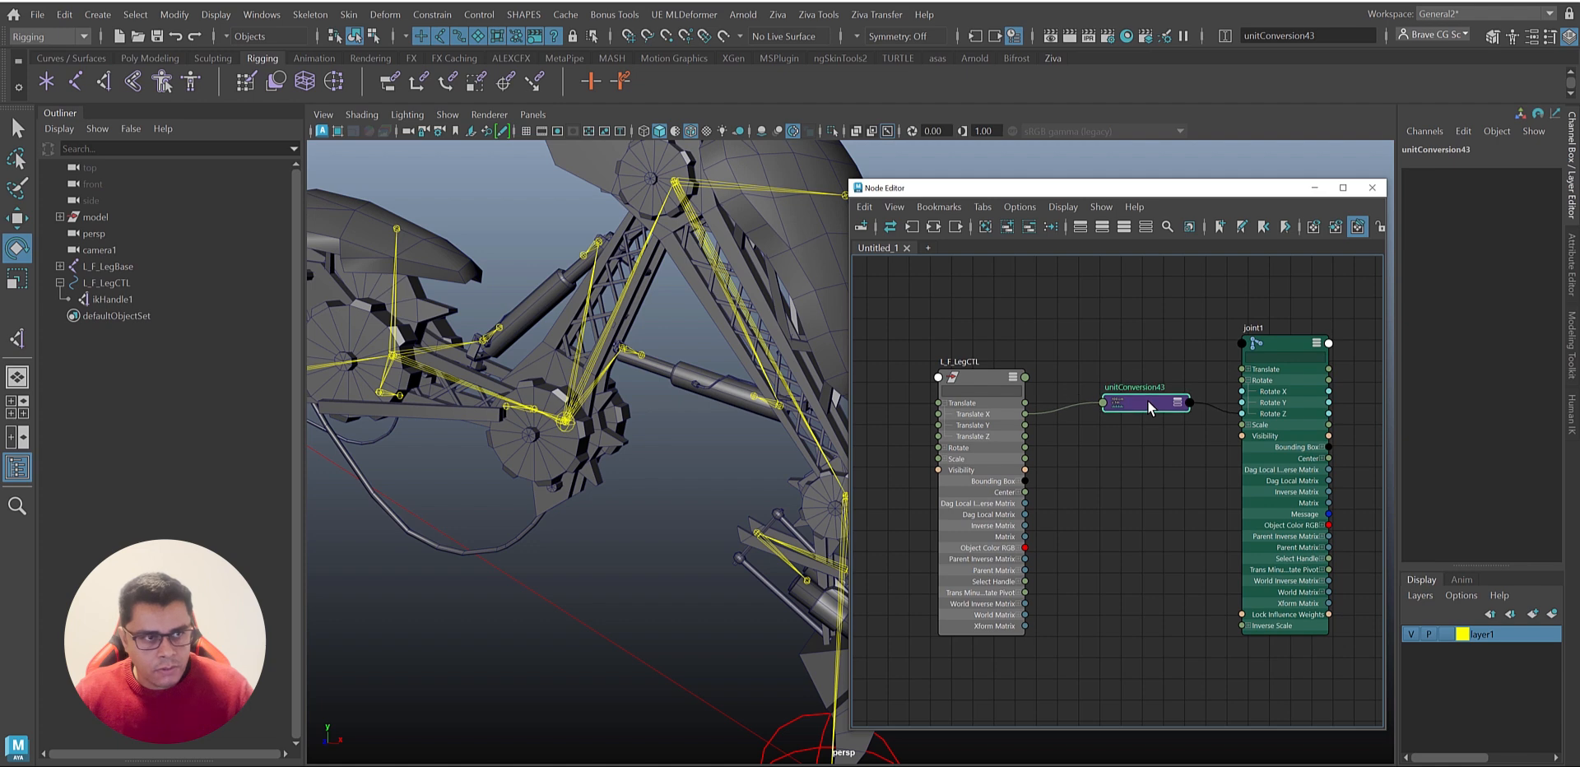
# Step: Check the Unit Conversion Nodes display option and select the conversion node between L_F_LegCTL and joint1, shifting it slightly
pyautogui.click(1065, 209)
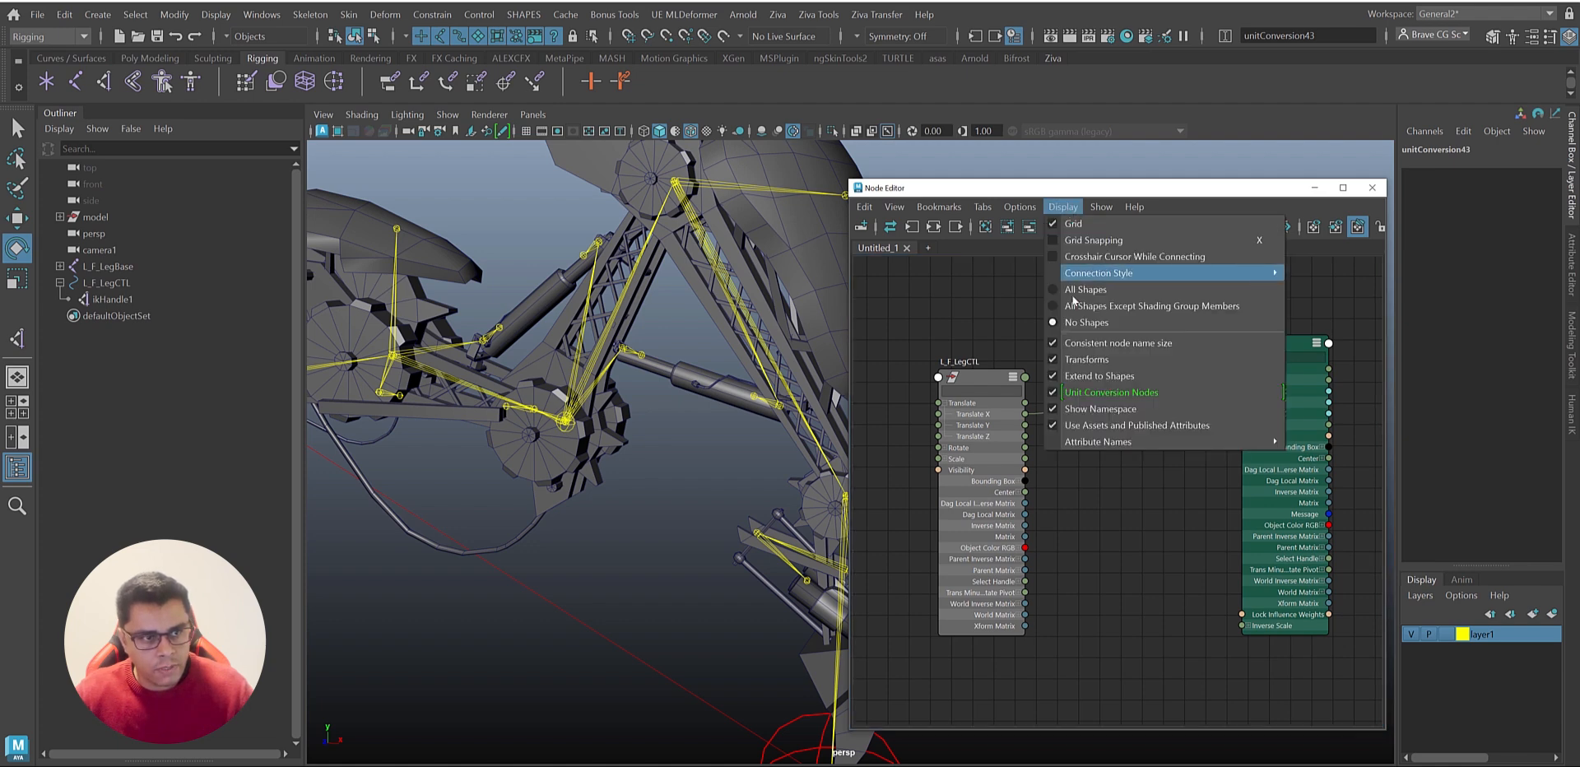
pyautogui.click(1102, 396)
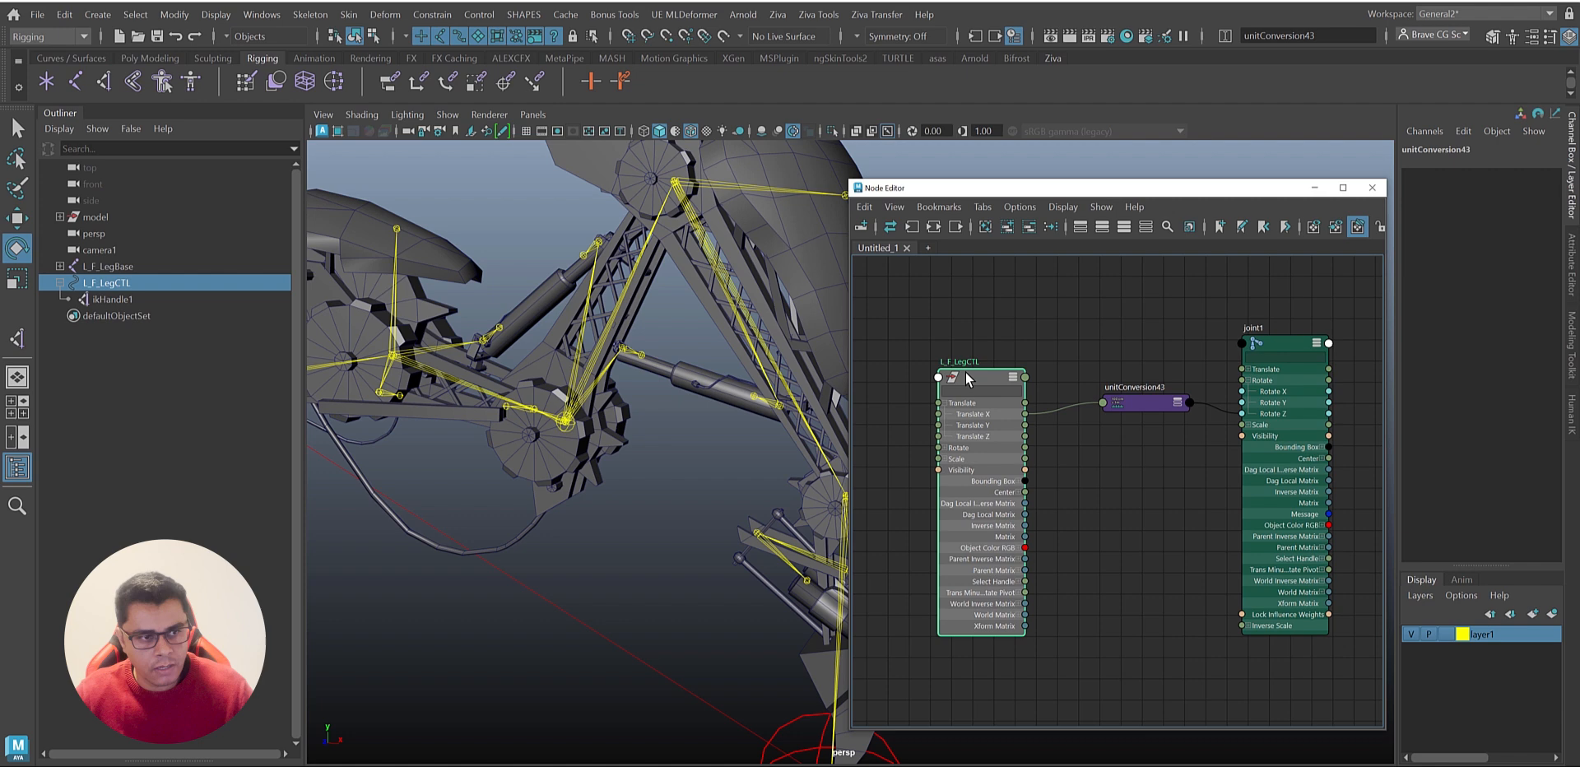
pyautogui.click(1136, 395)
pyautogui.moveTo(1135, 393); pyautogui.dragTo(1138, 397)
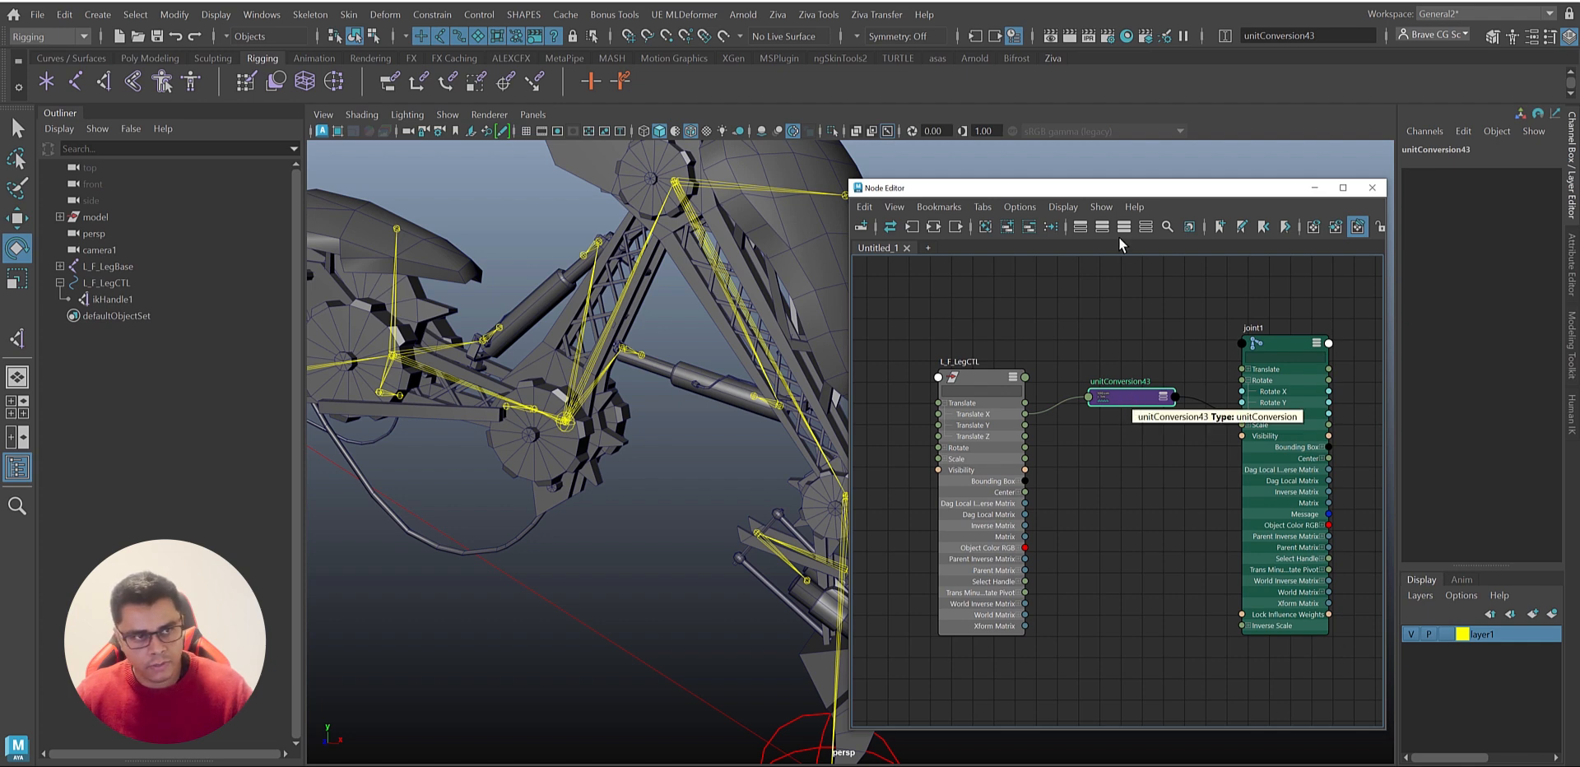
# Step: Try moving L_F_LegCTL about -150 units along the X axis to test the linked gear rotation, and undo the move
pyautogui.moveTo(1124, 188); pyautogui.dragTo(1149, 174)
pyautogui.click(755, 669)
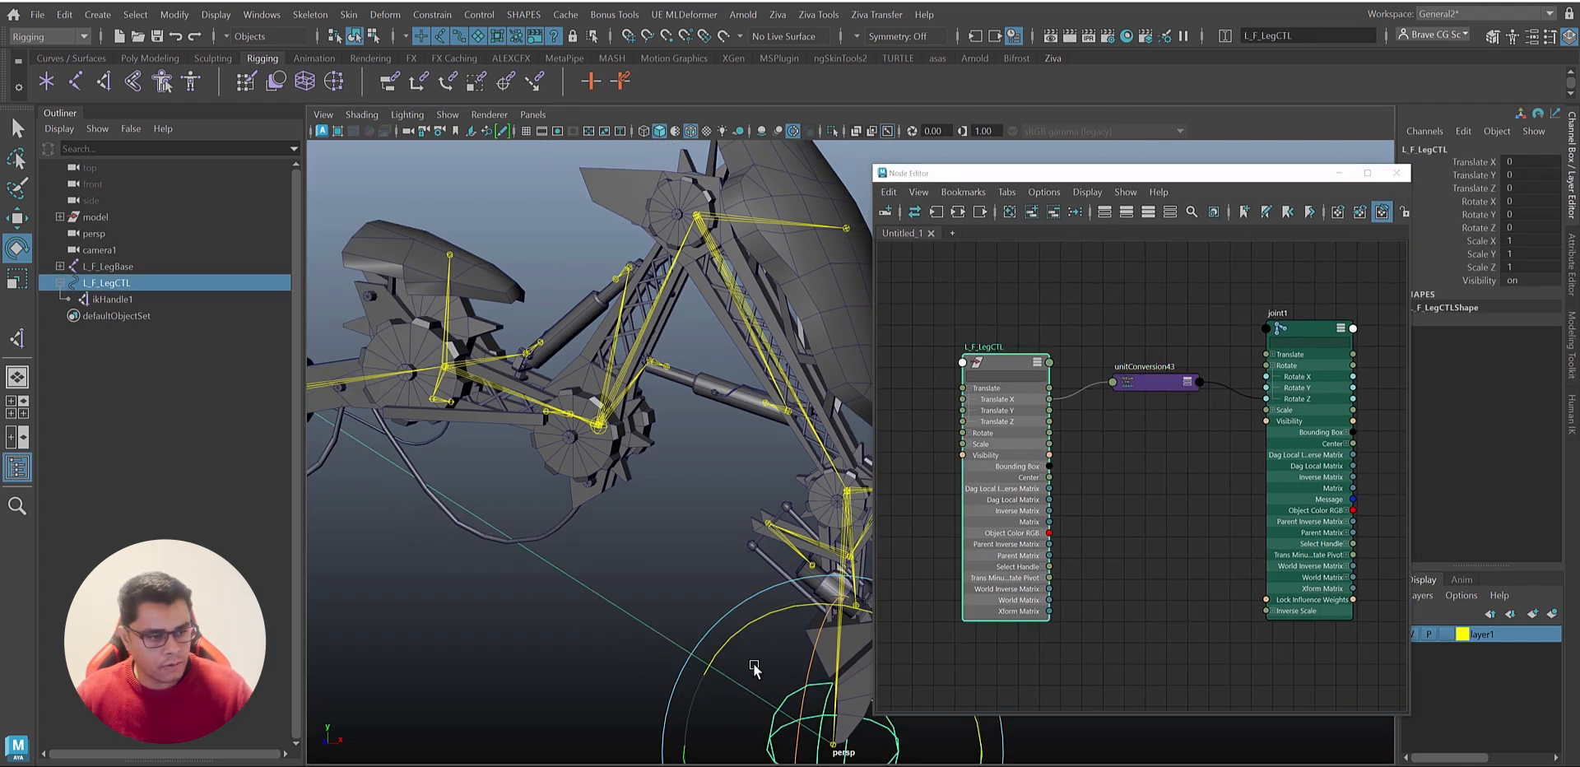
pyautogui.keyDown('alt'); pyautogui.moveTo(754, 669); pyautogui.dragTo(889, 494); pyautogui.keyUp('alt')
pyautogui.press('w')
pyautogui.hotkey('ctrl', 'z')
pyautogui.keyDown('alt'); pyautogui.moveTo(741, 460); pyautogui.dragTo(769, 458); pyautogui.keyUp('alt')
pyautogui.moveTo(835, 610); pyautogui.dragTo(774, 609)
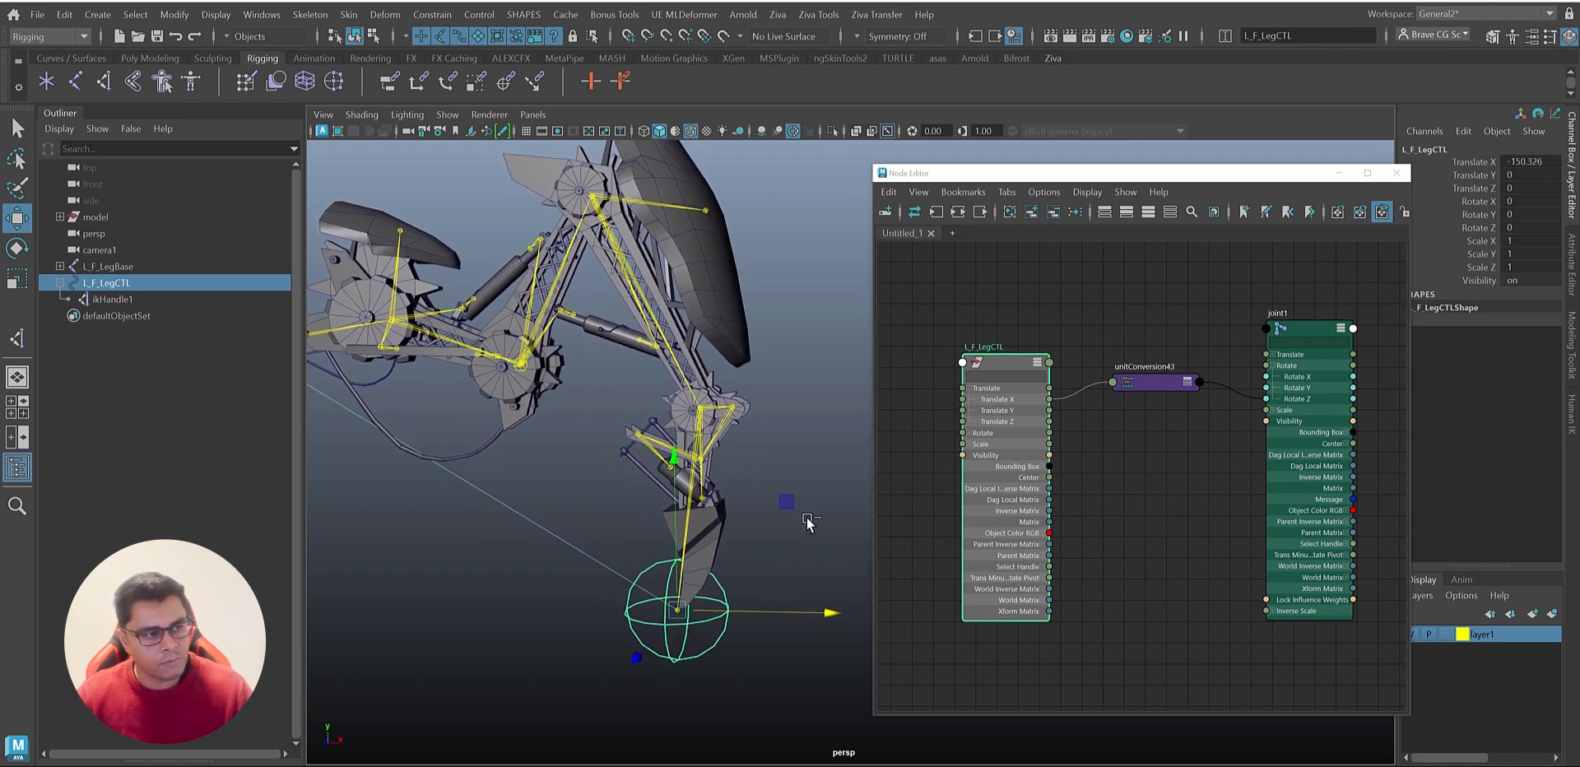
pyautogui.hotkey('ctrl', 'z')
pyautogui.keyDown('alt'); pyautogui.moveTo(804, 516); pyautogui.dragTo(774, 522); pyautogui.keyUp('alt')
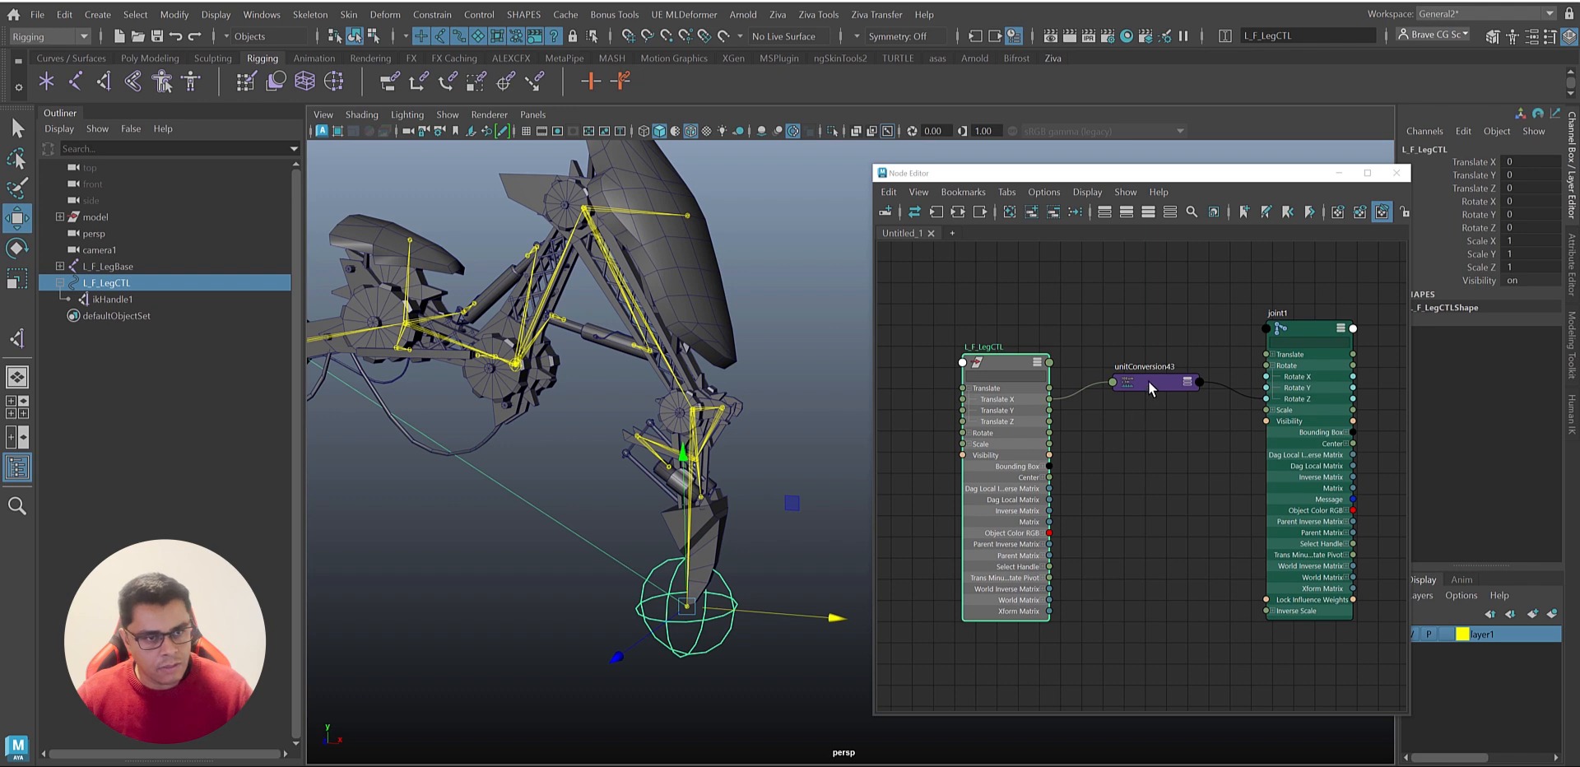
# Step: Open the attributes of the unit conversion node between L_F_LegCTL and joint1 and set its Conversion Factor to -0.017
pyautogui.click(1148, 385)
pyautogui.moveTo(1169, 182); pyautogui.dragTo(991, 168)
pyautogui.hotkey('ctrl', 'a')
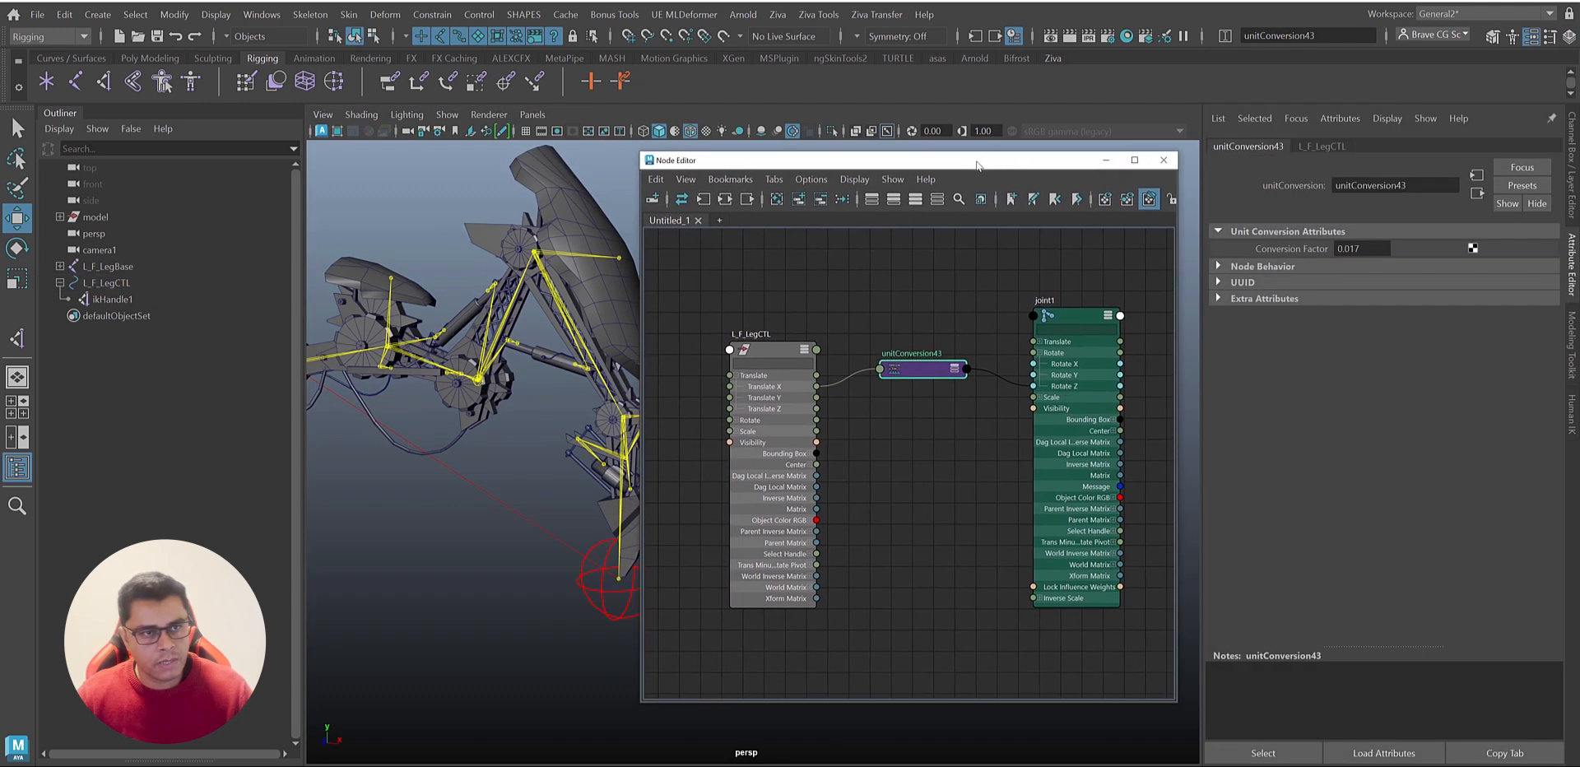
pyautogui.click(1383, 249)
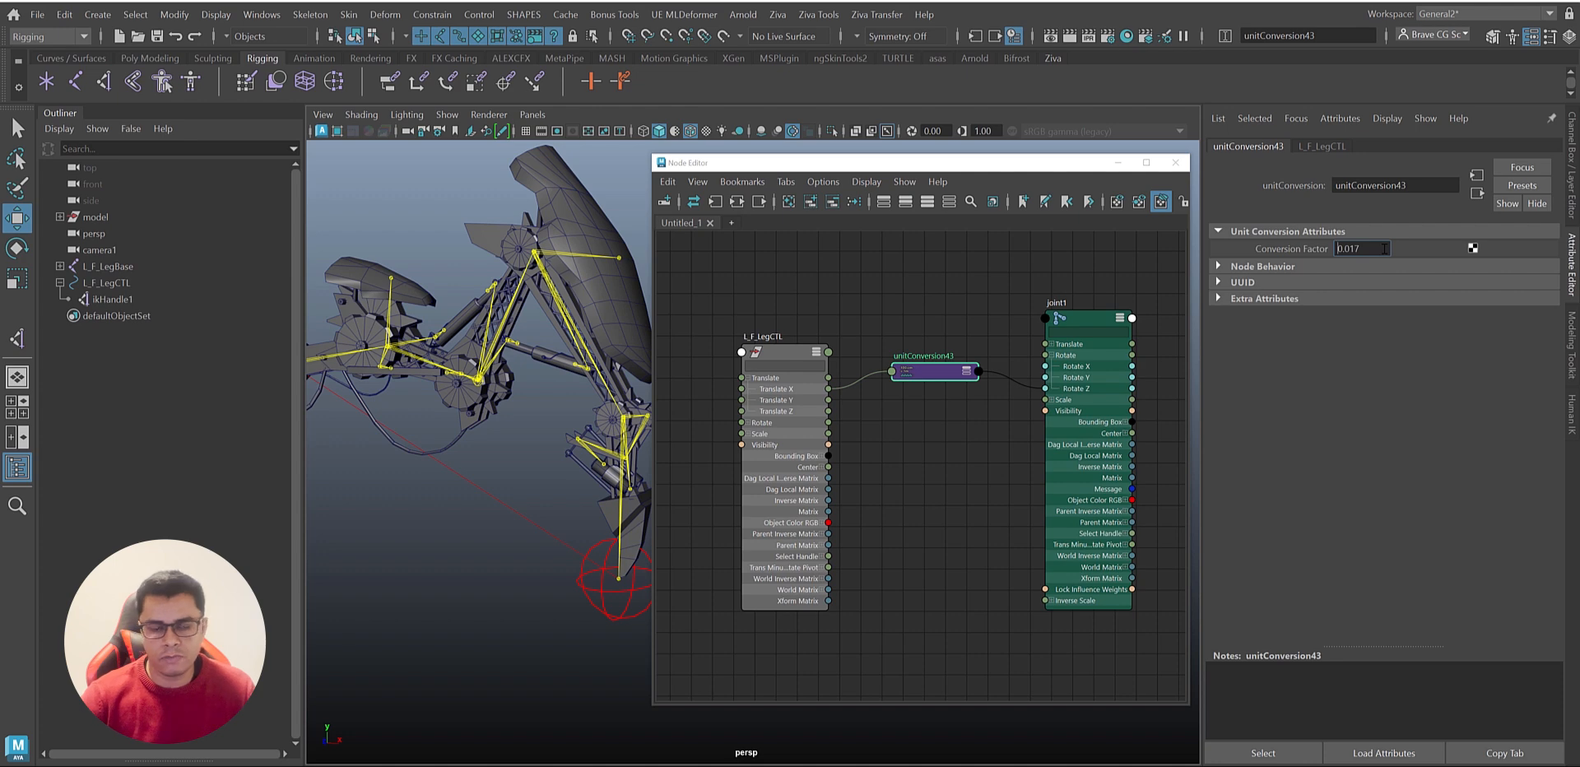
pyautogui.press('Return')
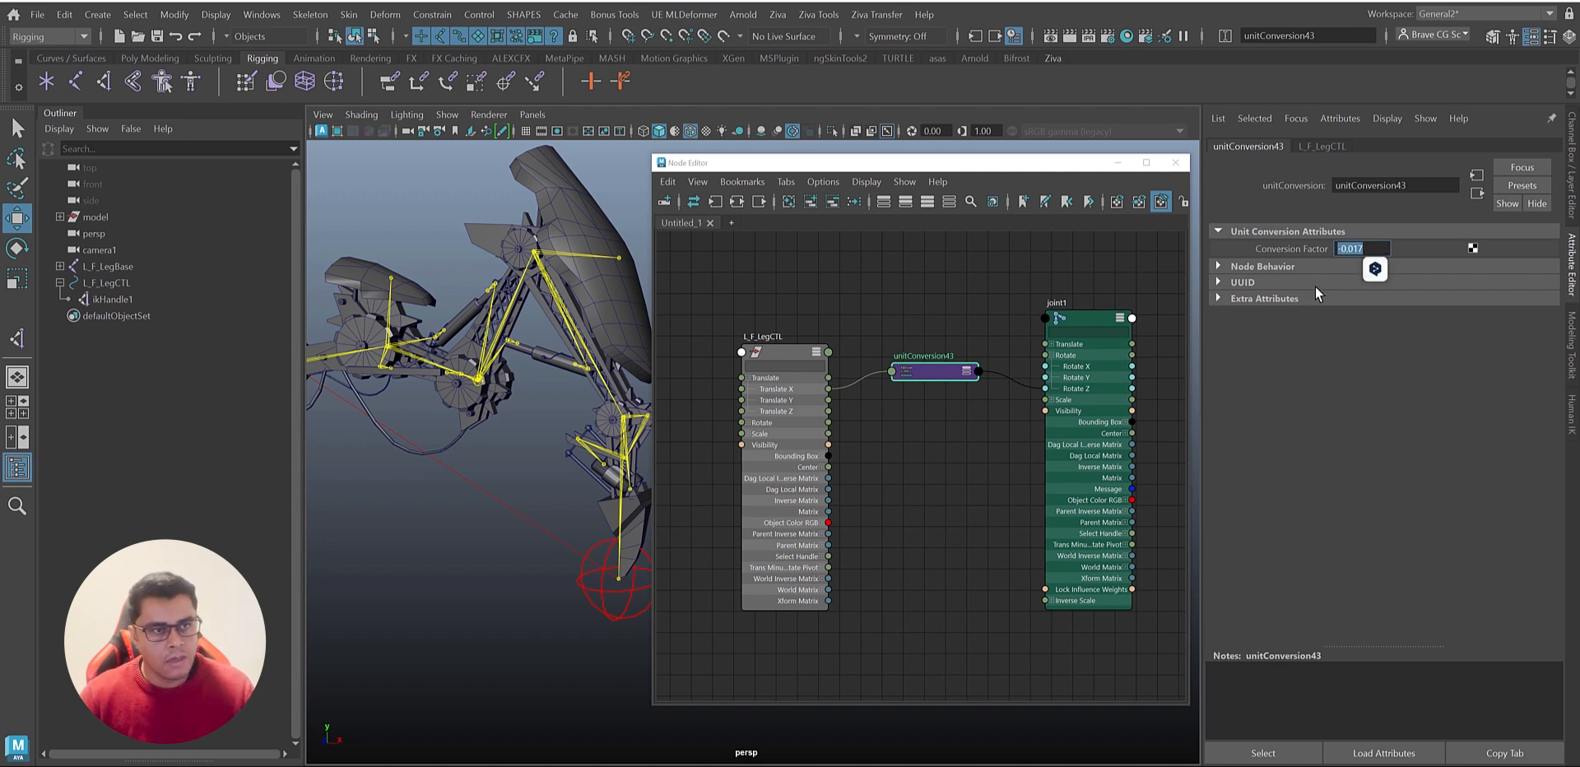
# Step: Clear the Node Editor from the leg and select L_F_LegCTL to test the gear's rotation direction along the X axis
pyautogui.moveTo(1039, 164); pyautogui.dragTo(1080, 160)
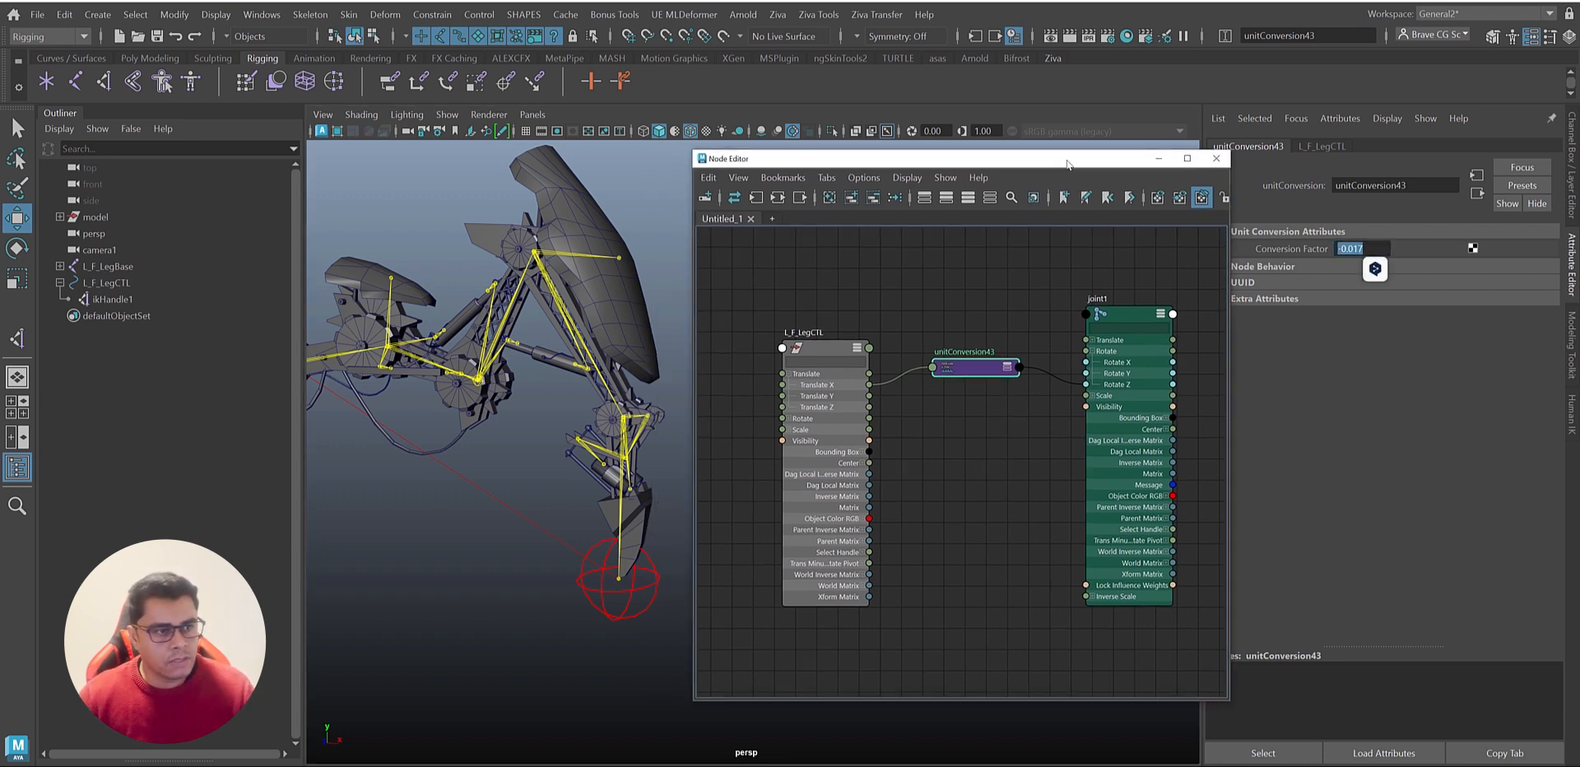
pyautogui.click(652, 591)
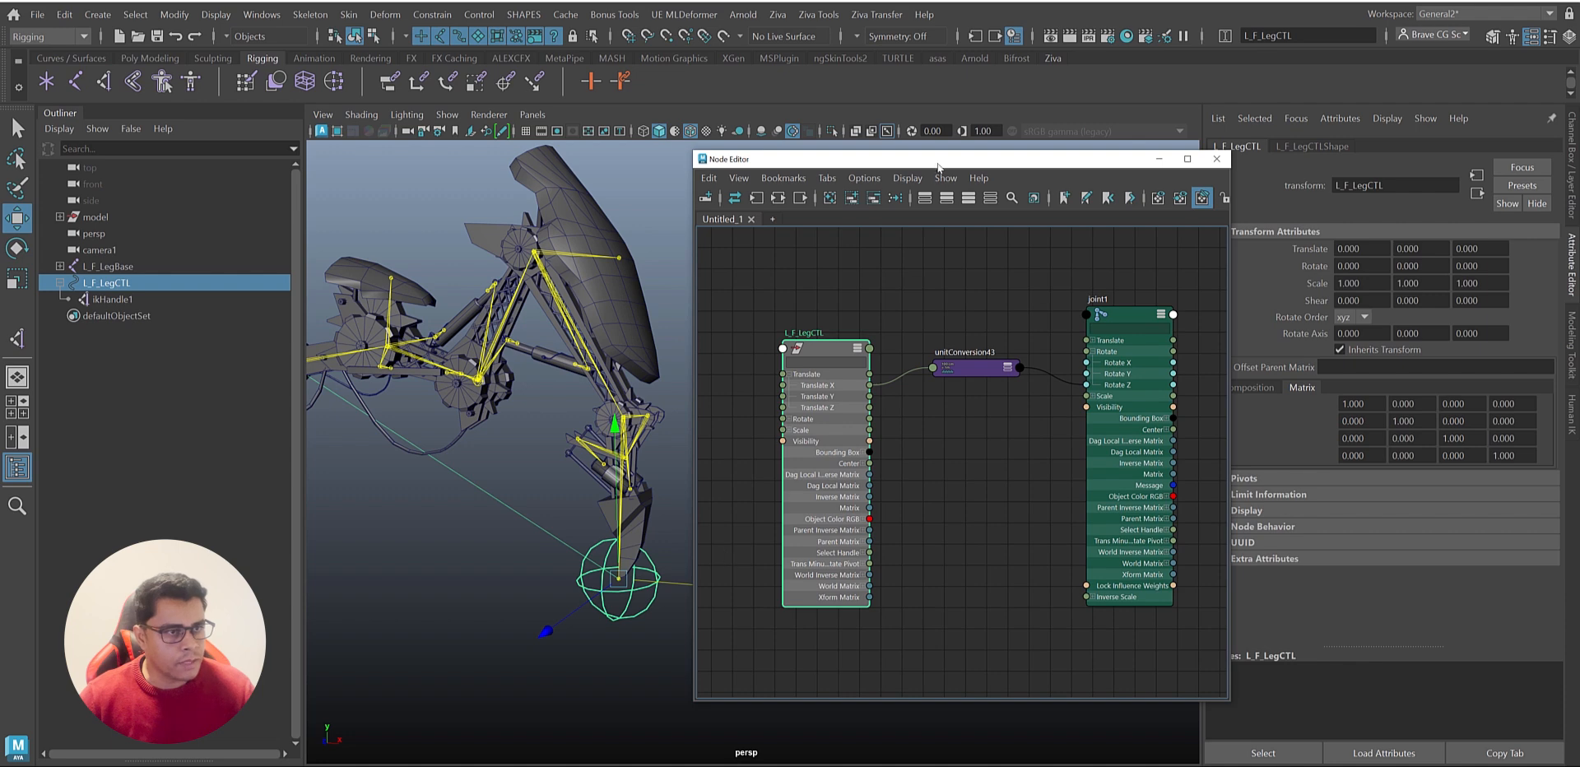
pyautogui.moveTo(938, 168); pyautogui.dragTo(1050, 134)
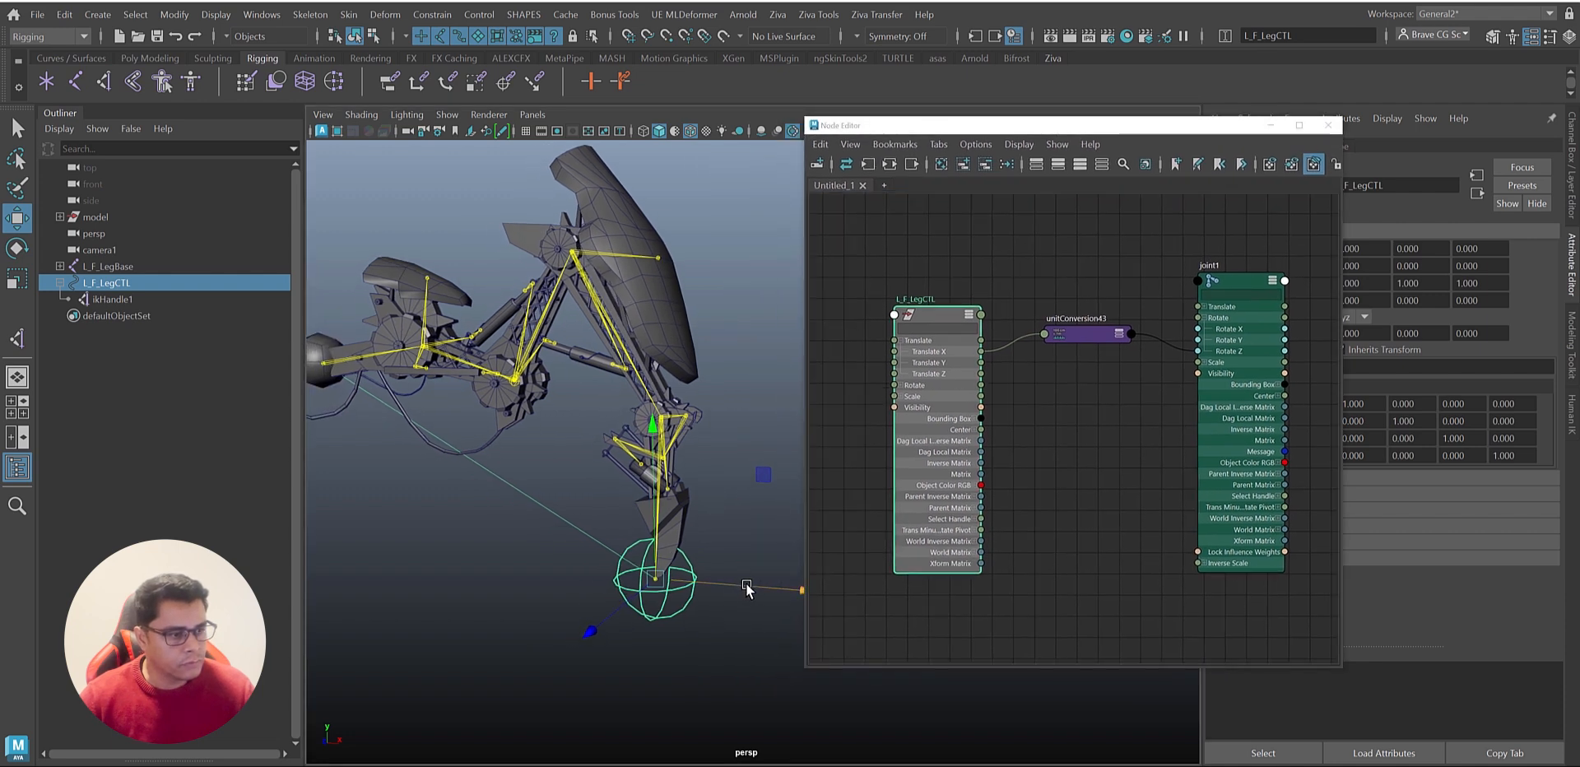